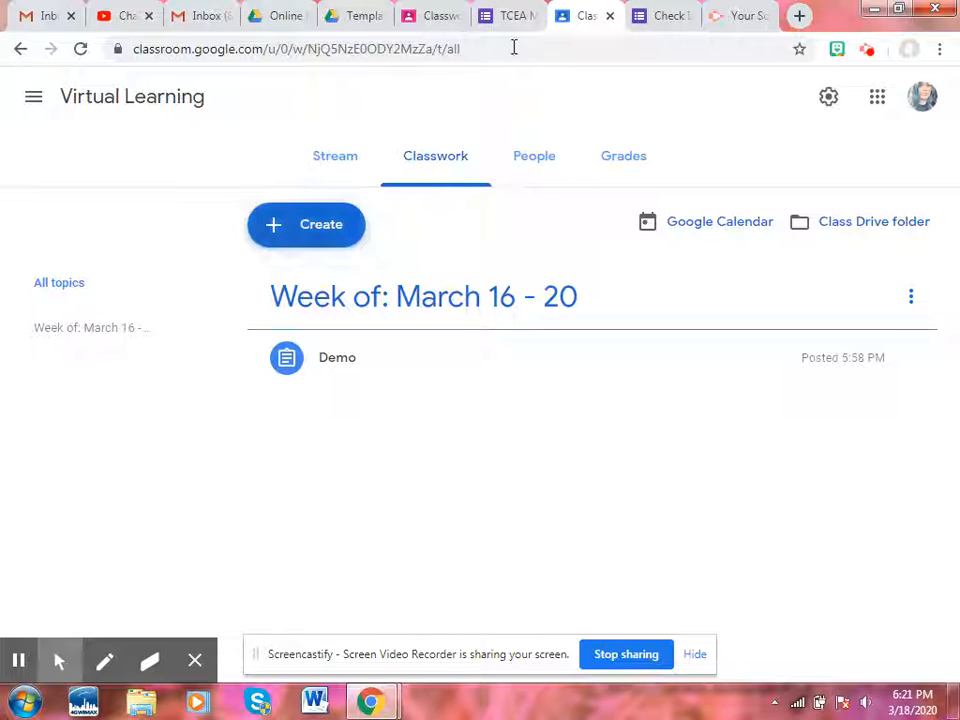
# Switch to the Check In Template form and highlight its title text
pyautogui.click(648, 17)
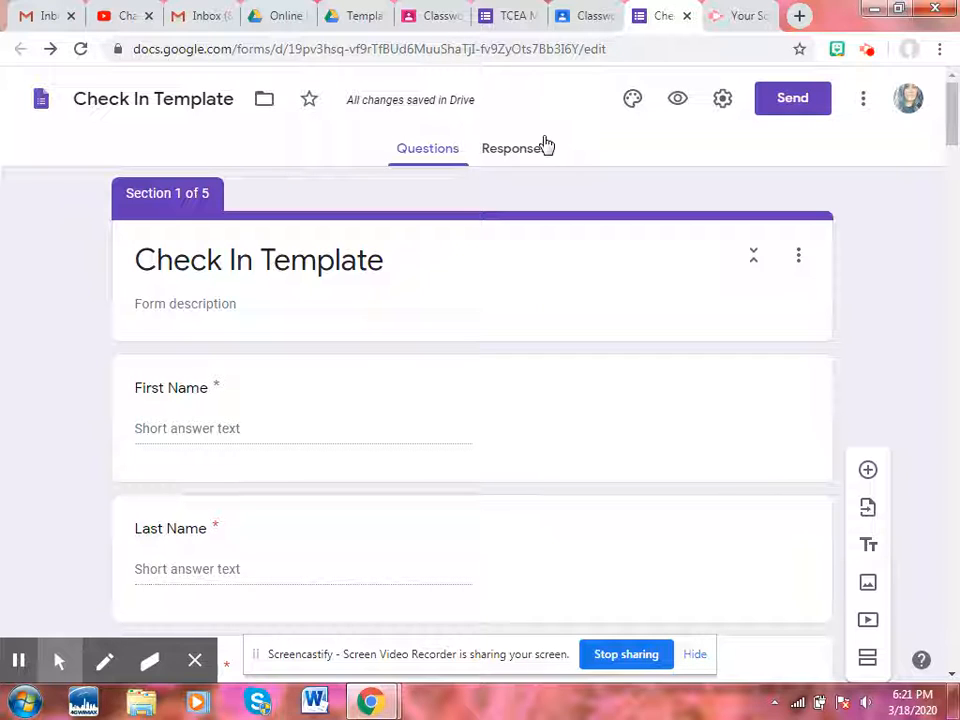
pyautogui.click(321, 259)
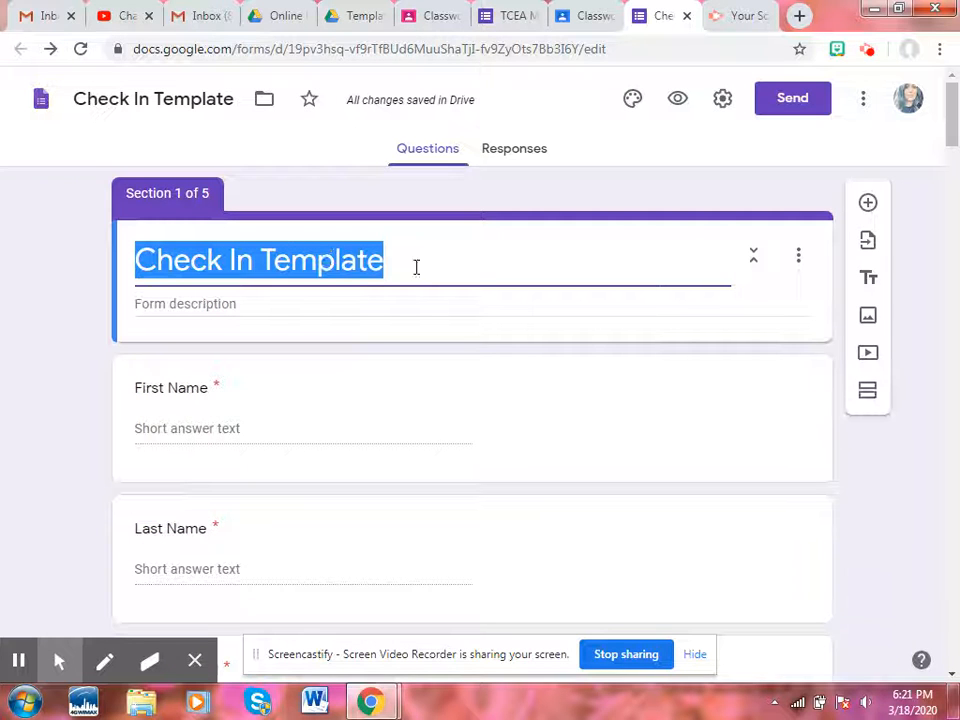
pyautogui.click(411, 270)
pyautogui.moveTo(378, 262); pyautogui.dragTo(99, 300)
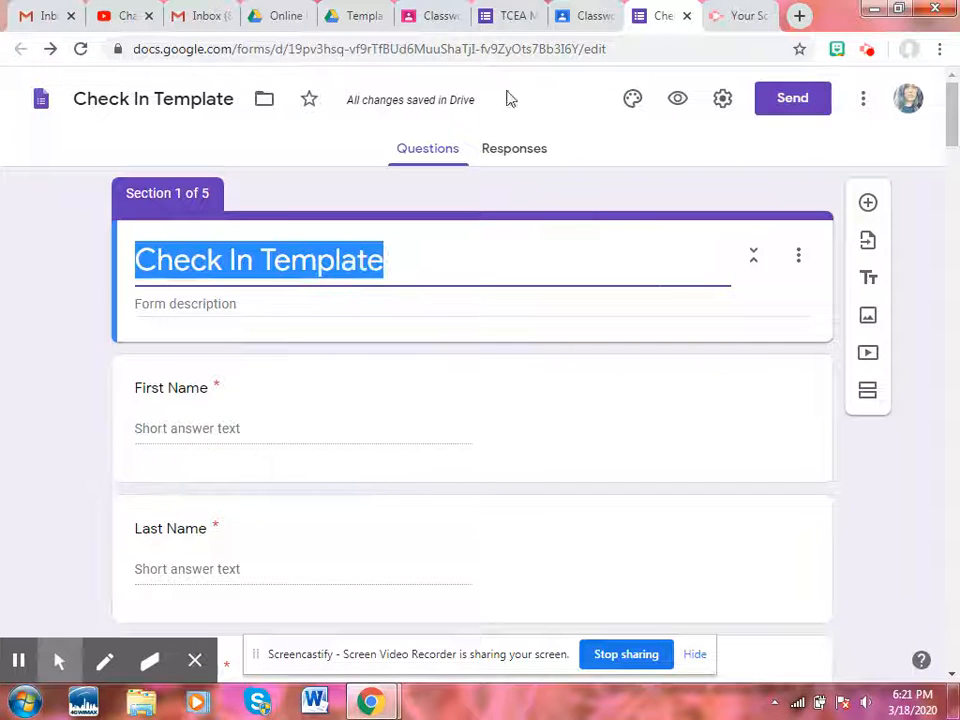
# Switch to the TCEA March 16 - 20 Check In form and review the name and class period questions in section 1
pyautogui.click(512, 16)
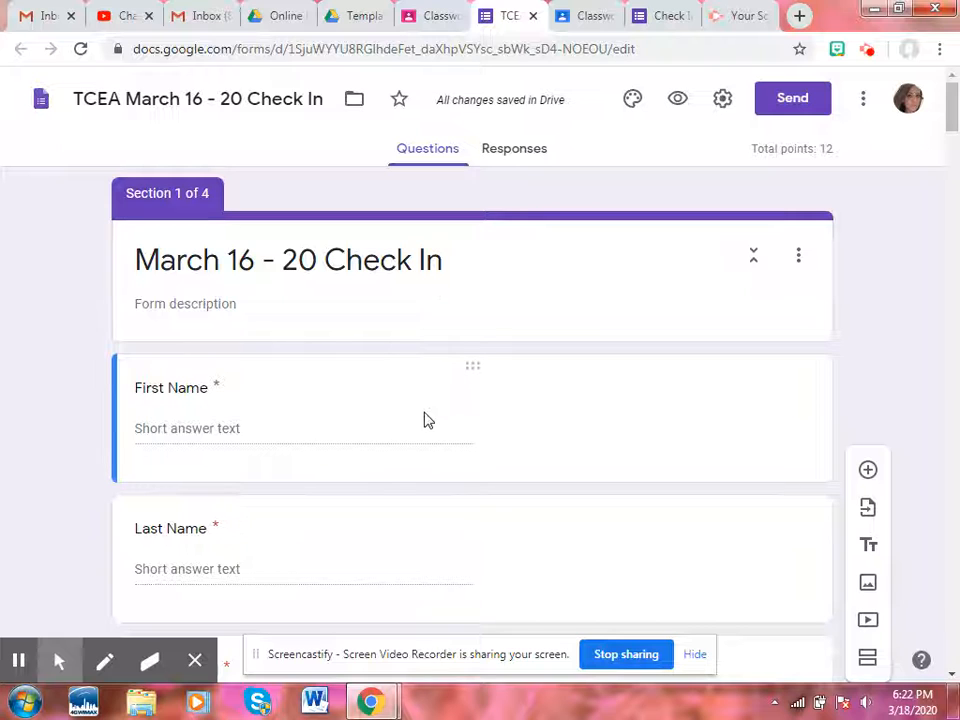
pyautogui.scroll(-1, 424, 420)
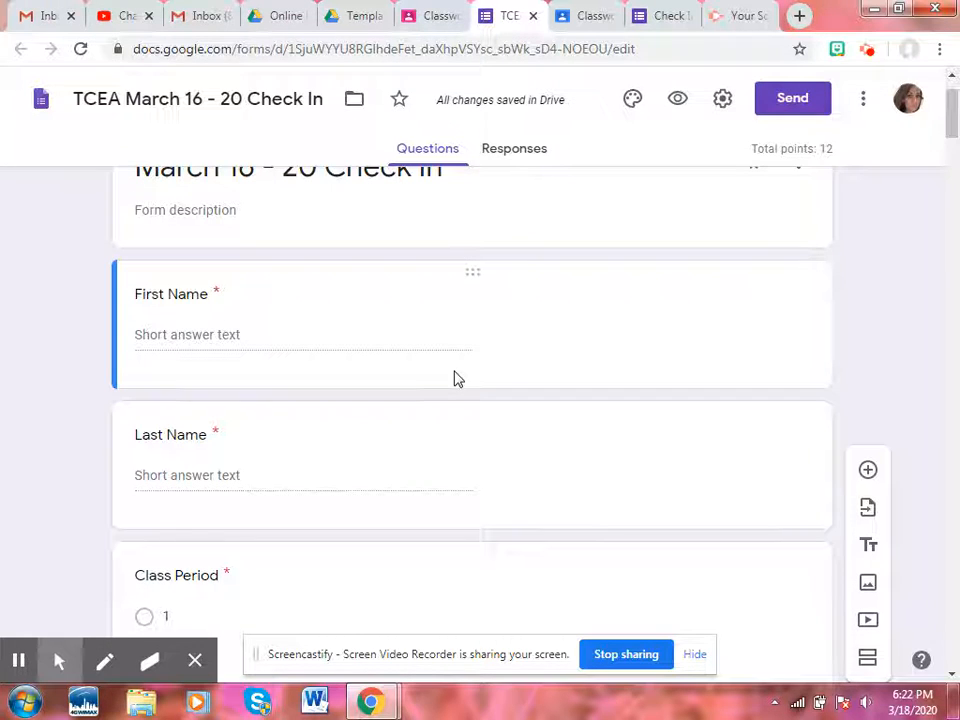
pyautogui.scroll(-2, 400, 458)
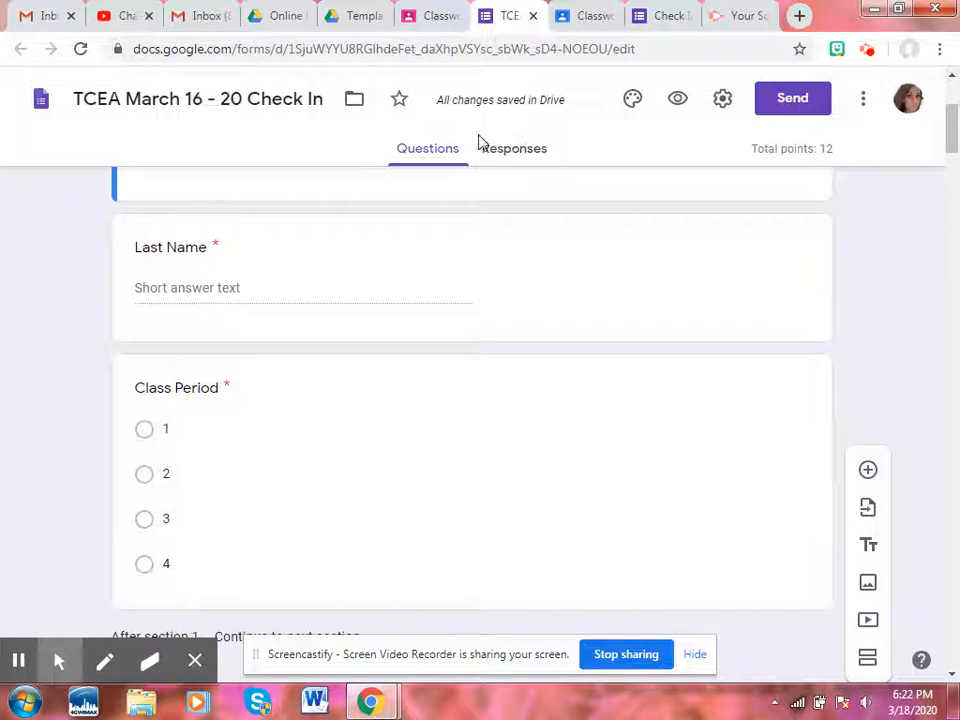
pyautogui.scroll(-1, 462, 580)
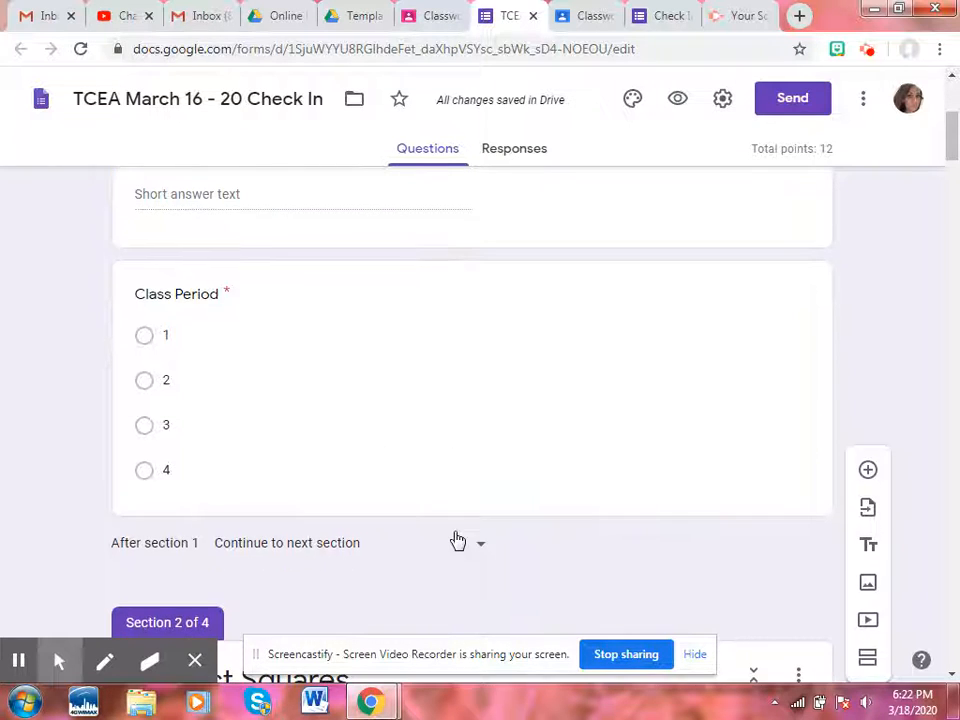
pyautogui.scroll(-1, 455, 539)
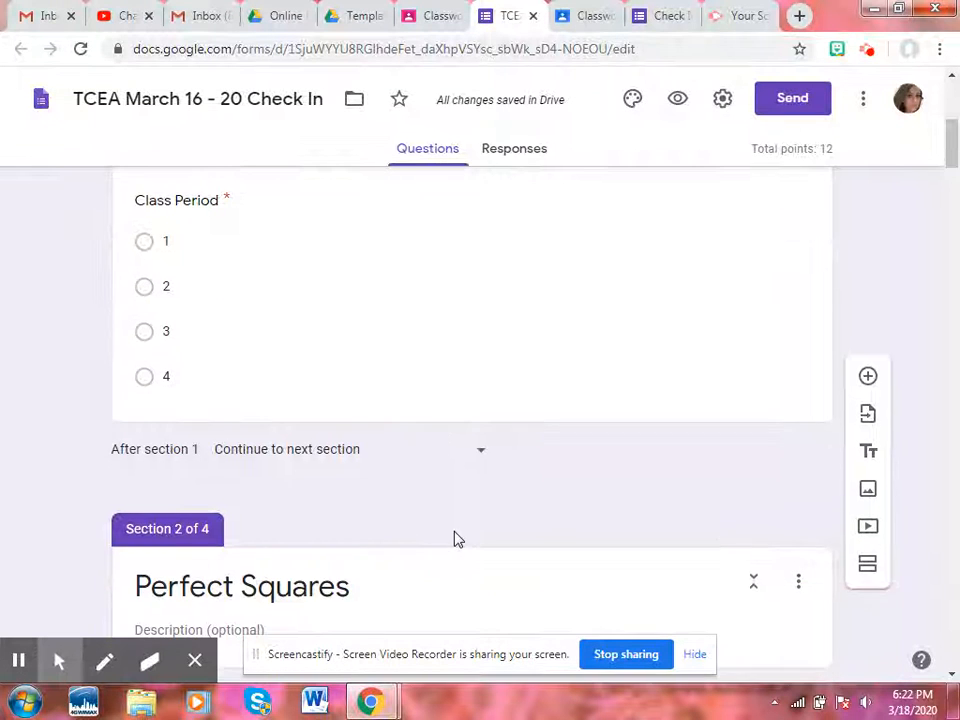
pyautogui.scroll(-1, 452, 536)
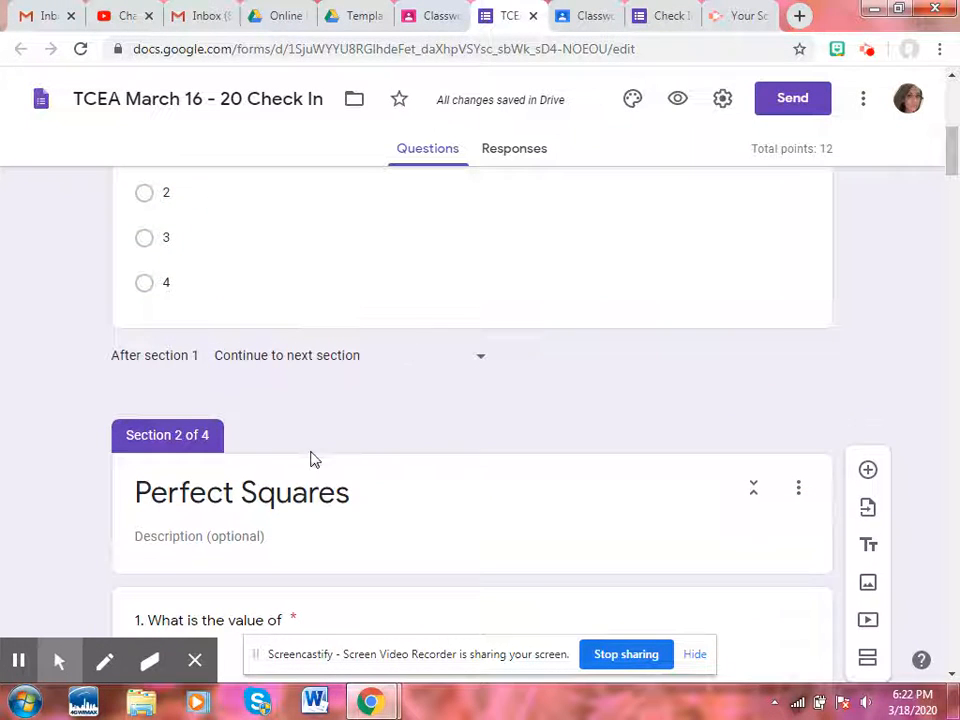
# Examine the Perfect Squares section's value questions, 1 - 10 confidence scale, stuck-on follow-up and video conference question
pyautogui.scroll(-2, 290, 425)
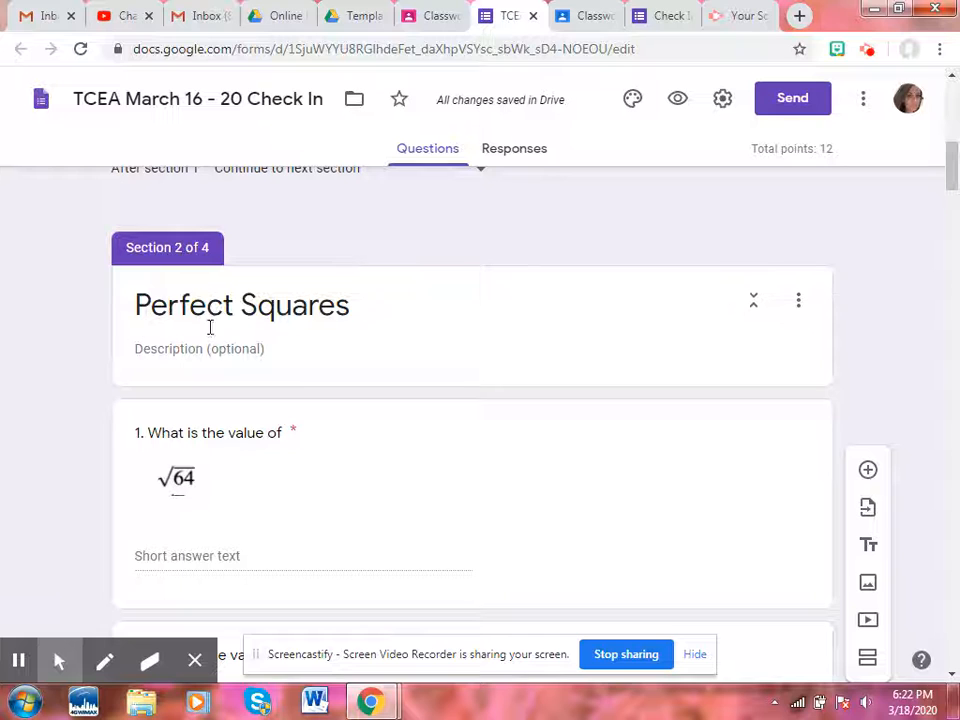
pyautogui.scroll(-4, 396, 506)
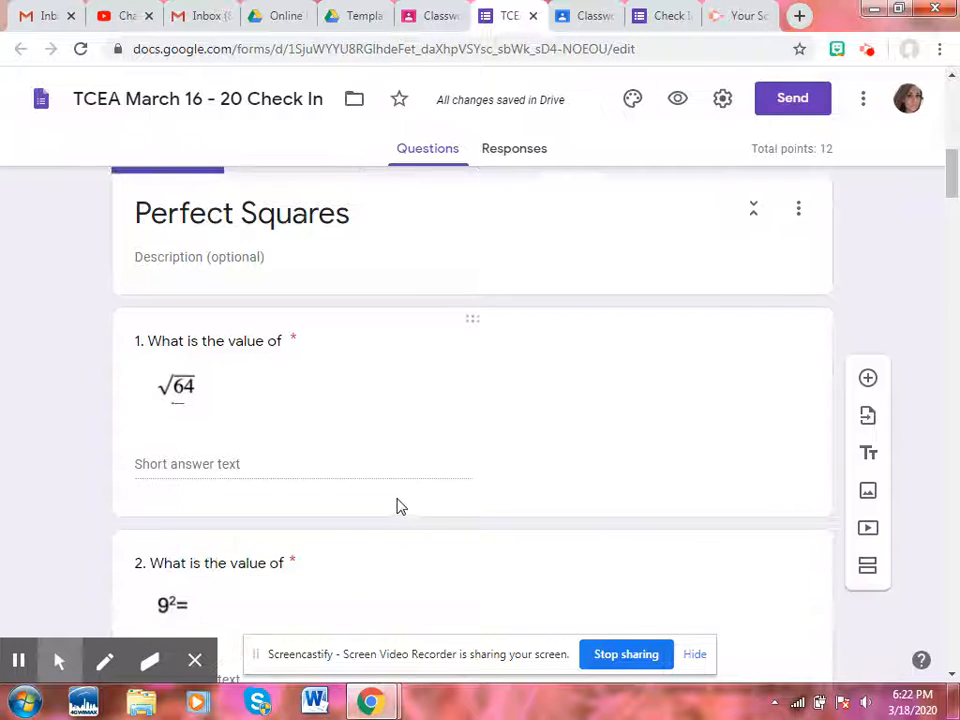
pyautogui.scroll(-5, 396, 506)
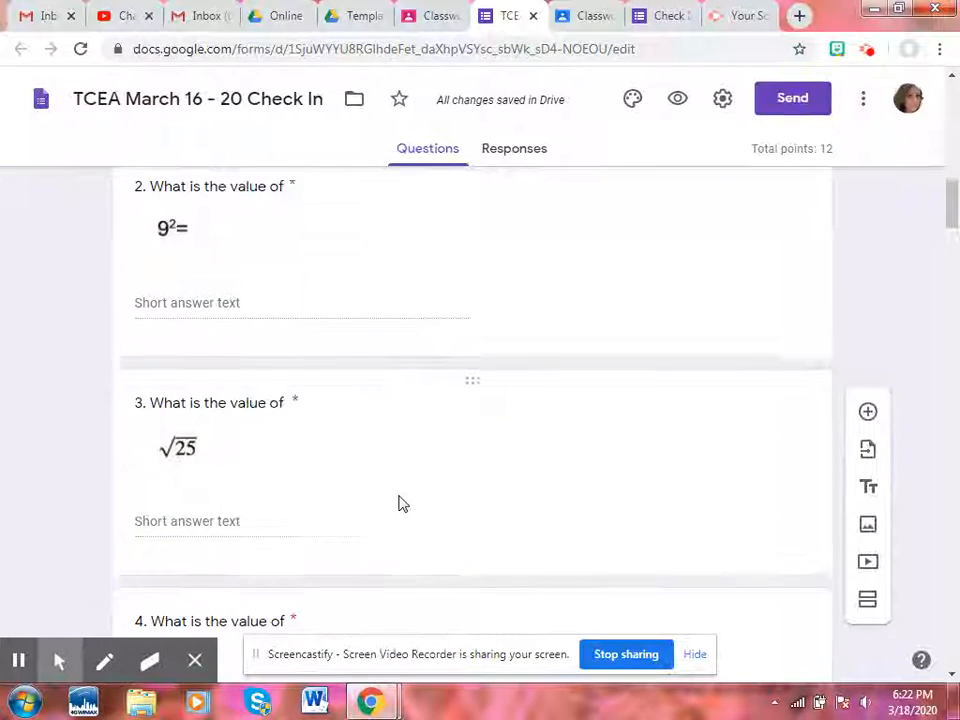
pyautogui.scroll(-1, 413, 477)
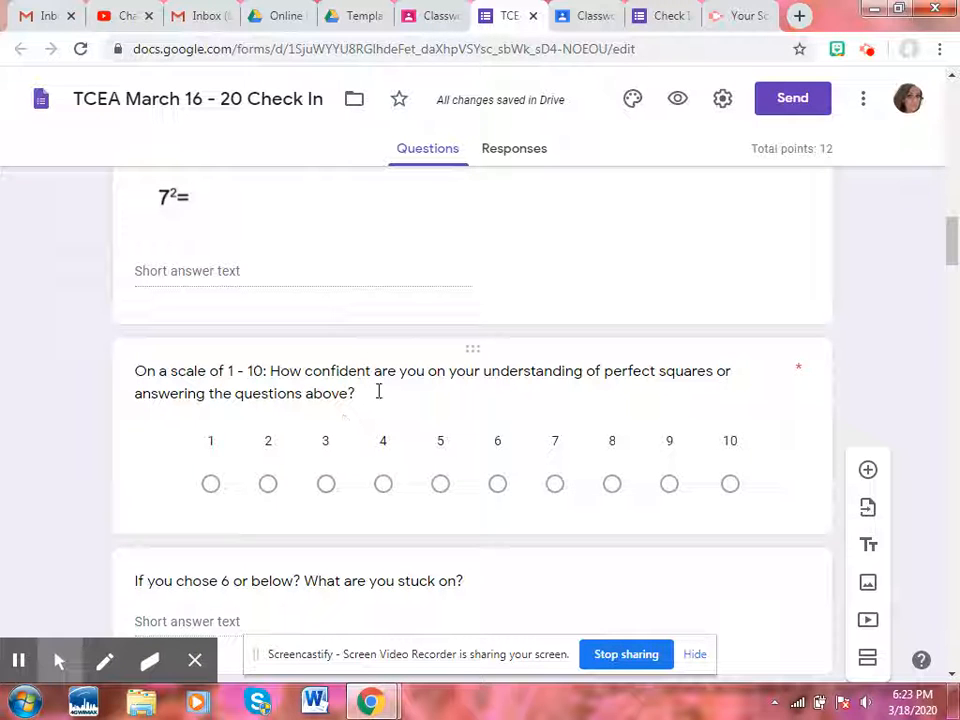
pyautogui.scroll(-3, 400, 440)
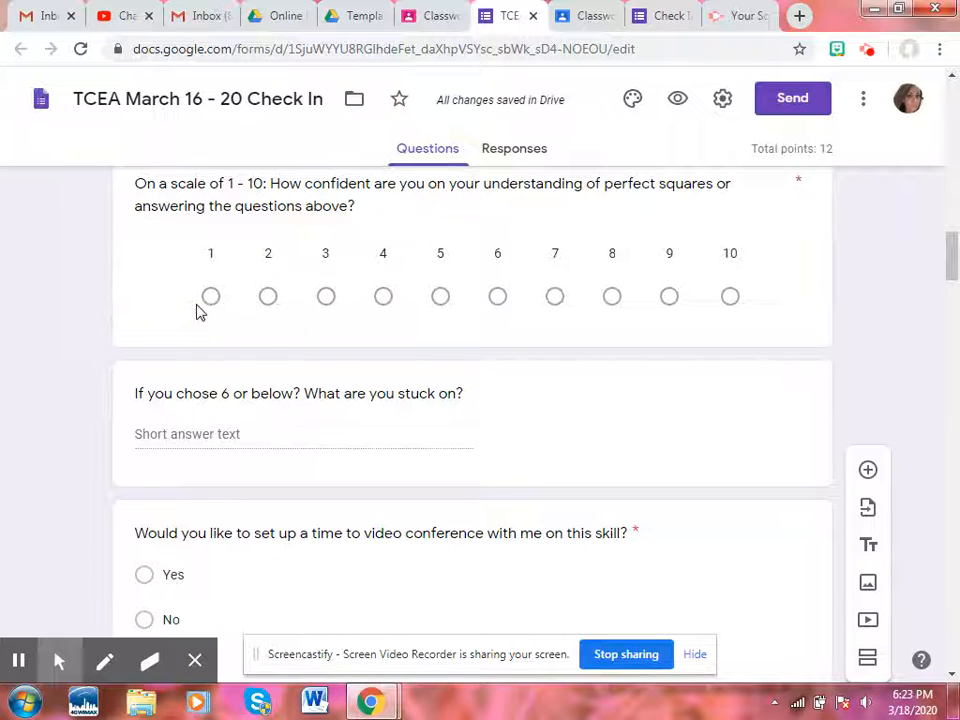
pyautogui.scroll(-3, 385, 490)
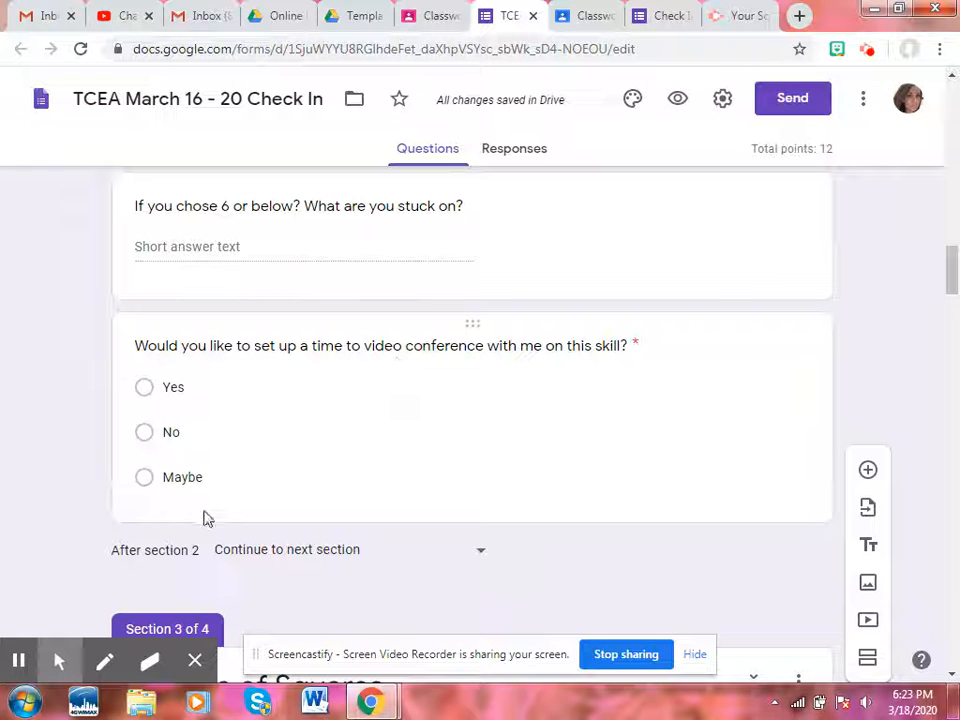
pyautogui.scroll(-4, 386, 508)
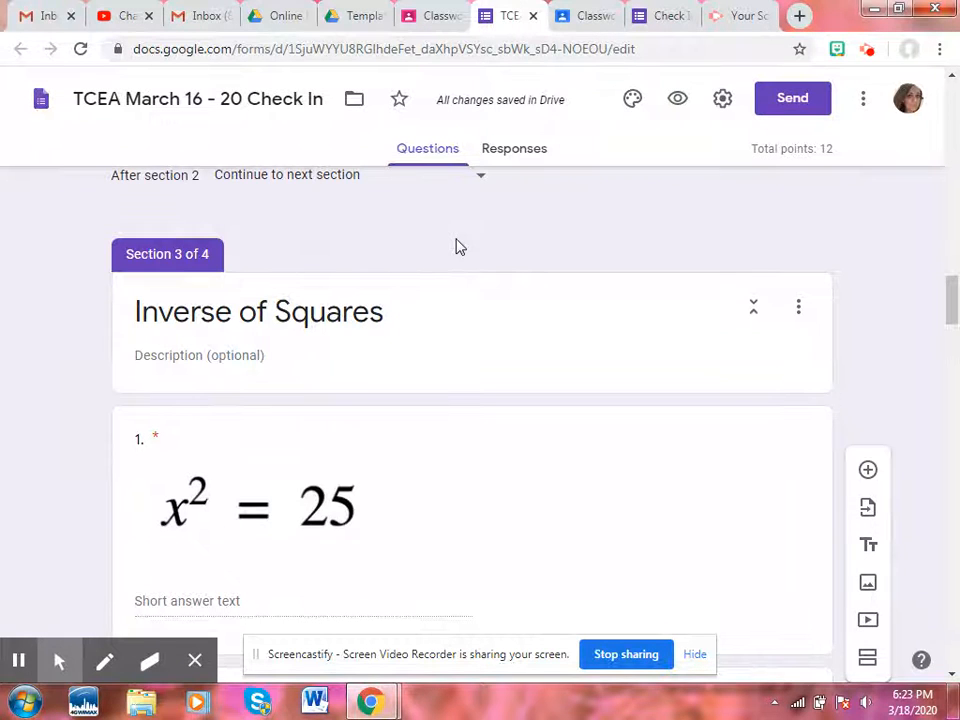
pyautogui.scroll(3, 455, 236)
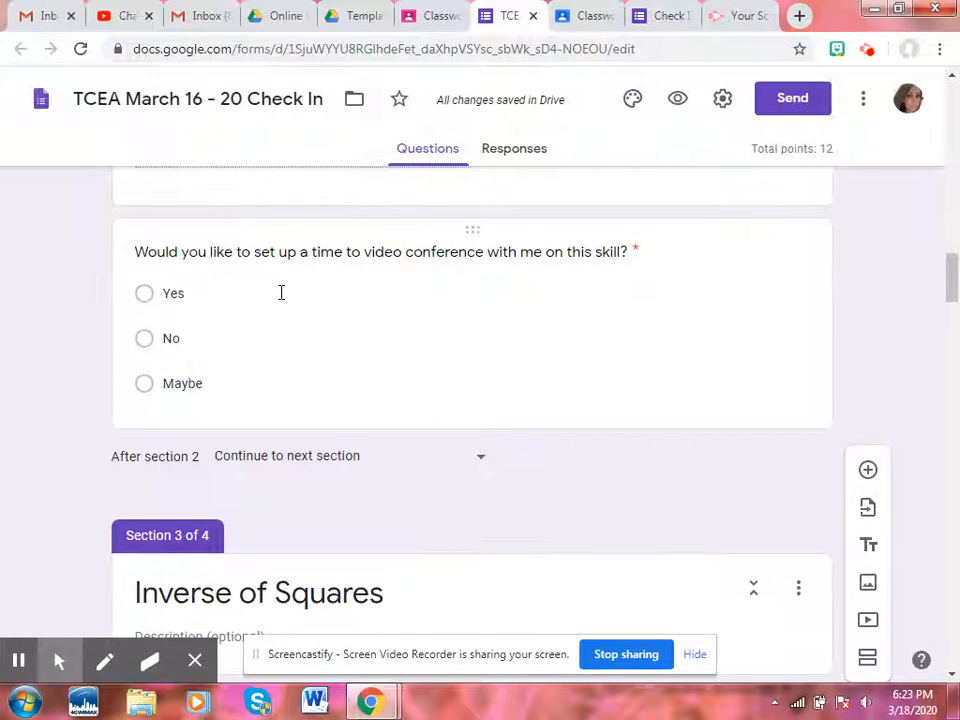
pyautogui.scroll(10, 335, 286)
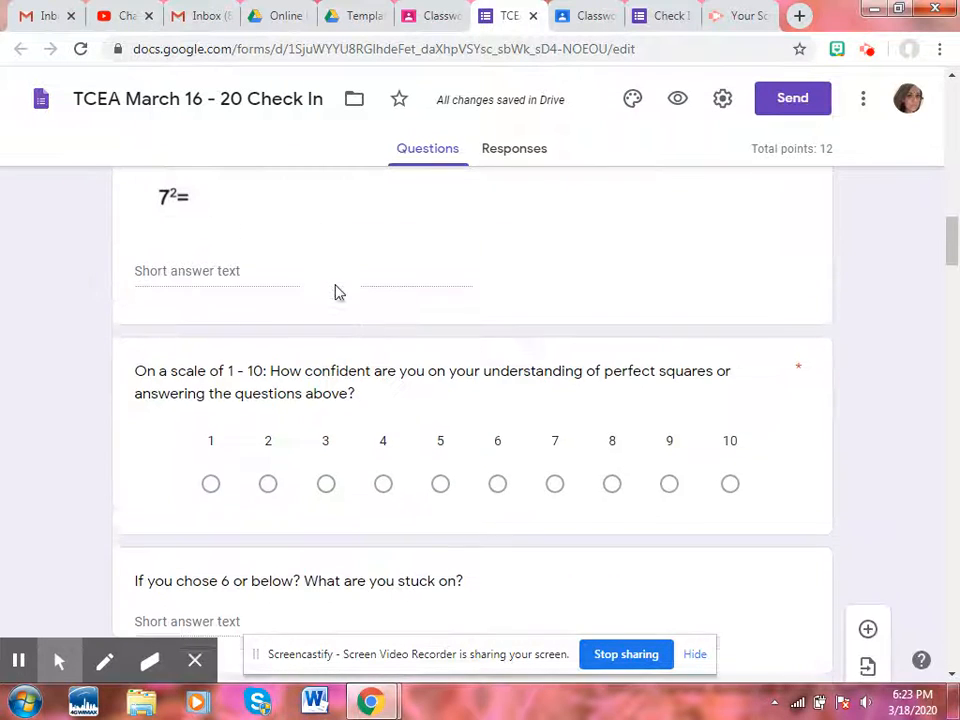
pyautogui.scroll(10, 337, 291)
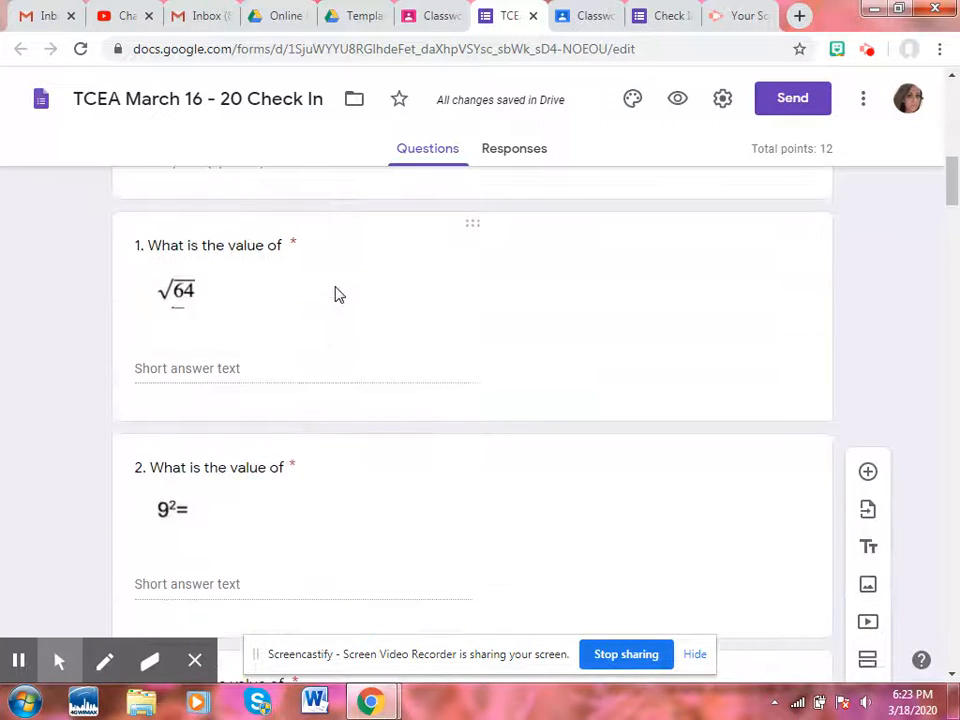
pyautogui.scroll(-10, 499, 452)
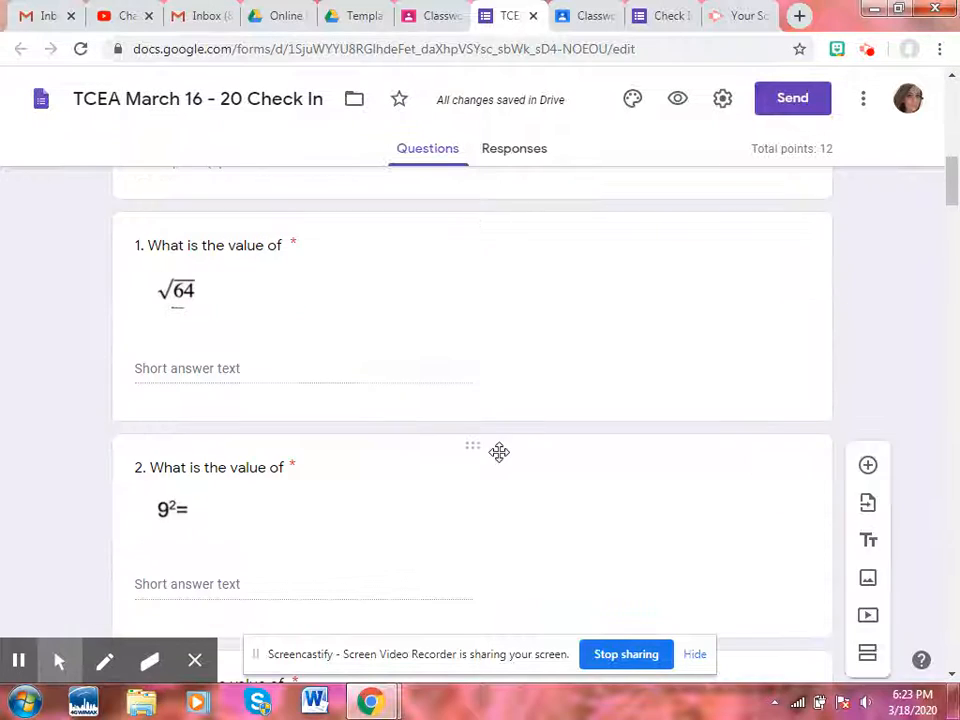
pyautogui.scroll(-3, 510, 456)
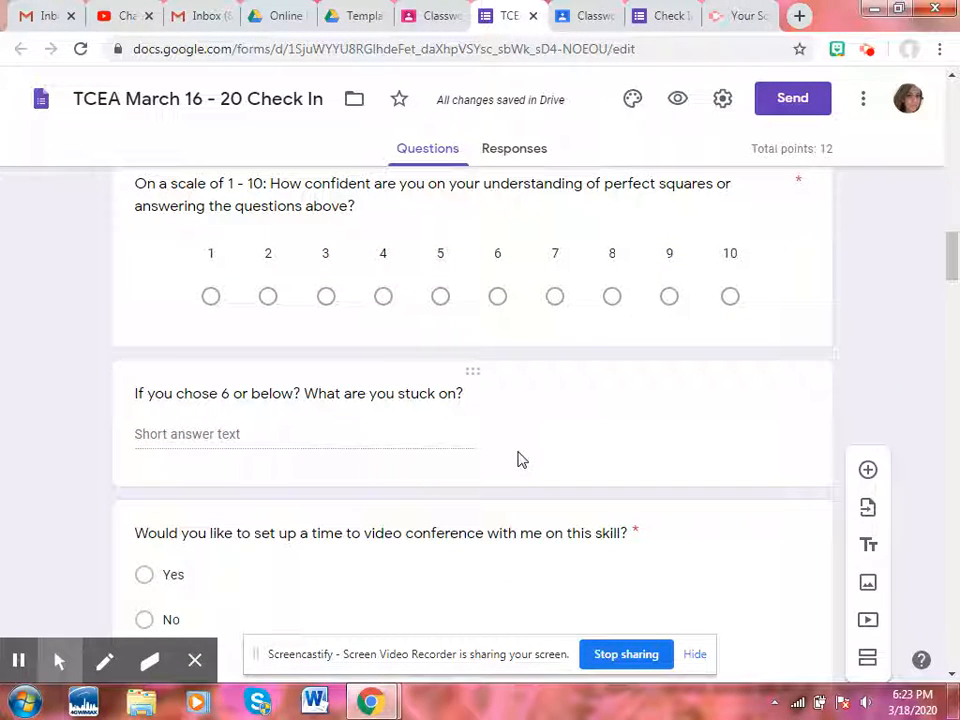
pyautogui.scroll(-3, 579, 484)
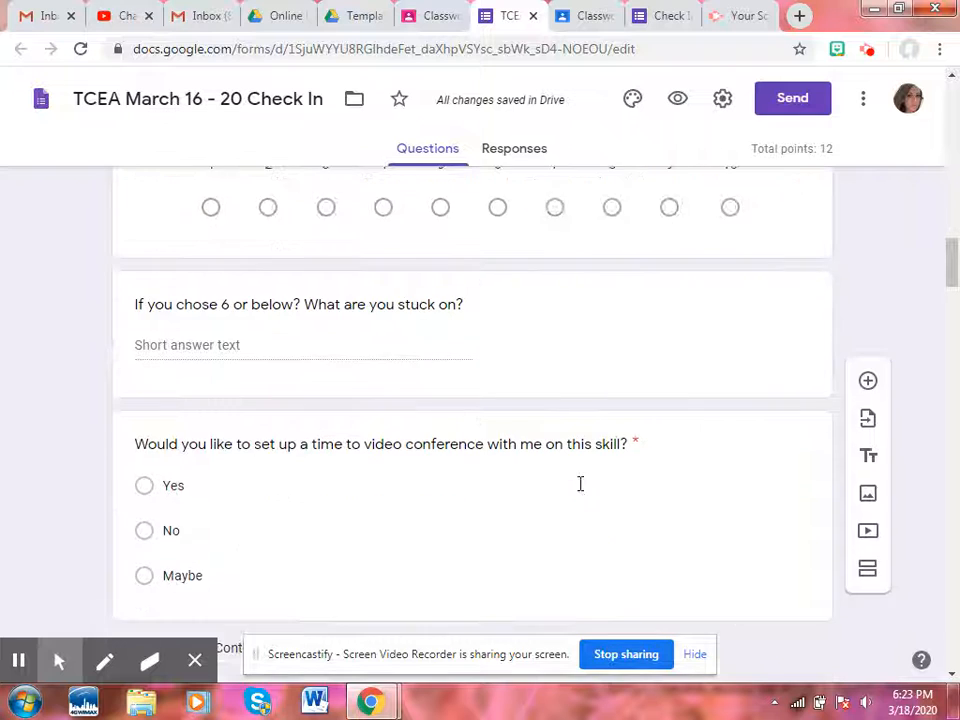
# Review the numbered equation and word-problem questions in the Inverse of Squares section
pyautogui.scroll(-3, 400, 507)
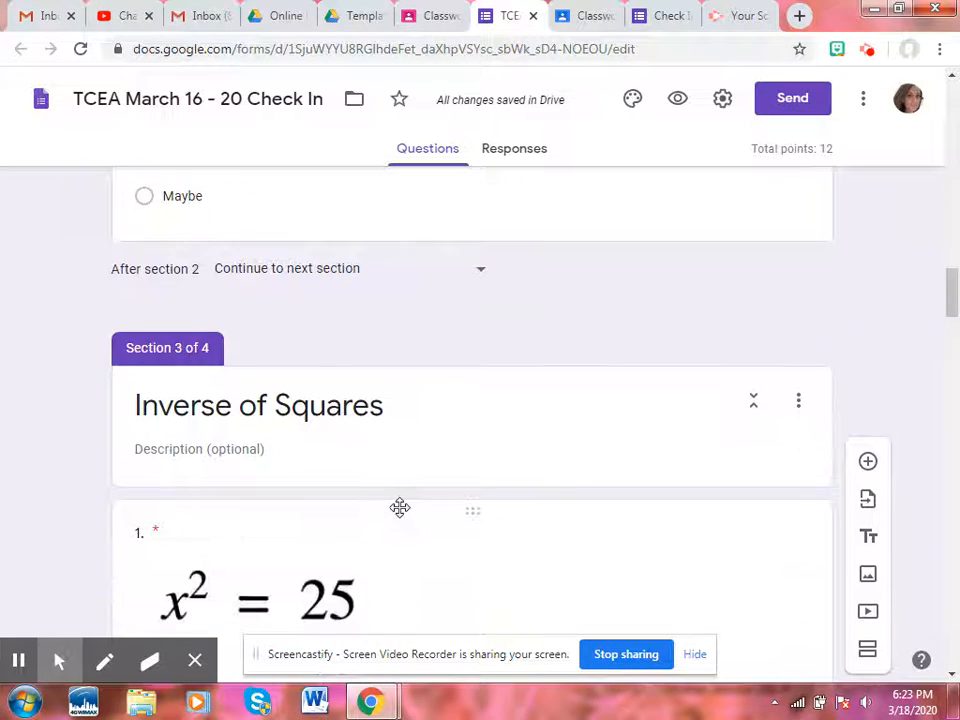
pyautogui.scroll(-3, 400, 512)
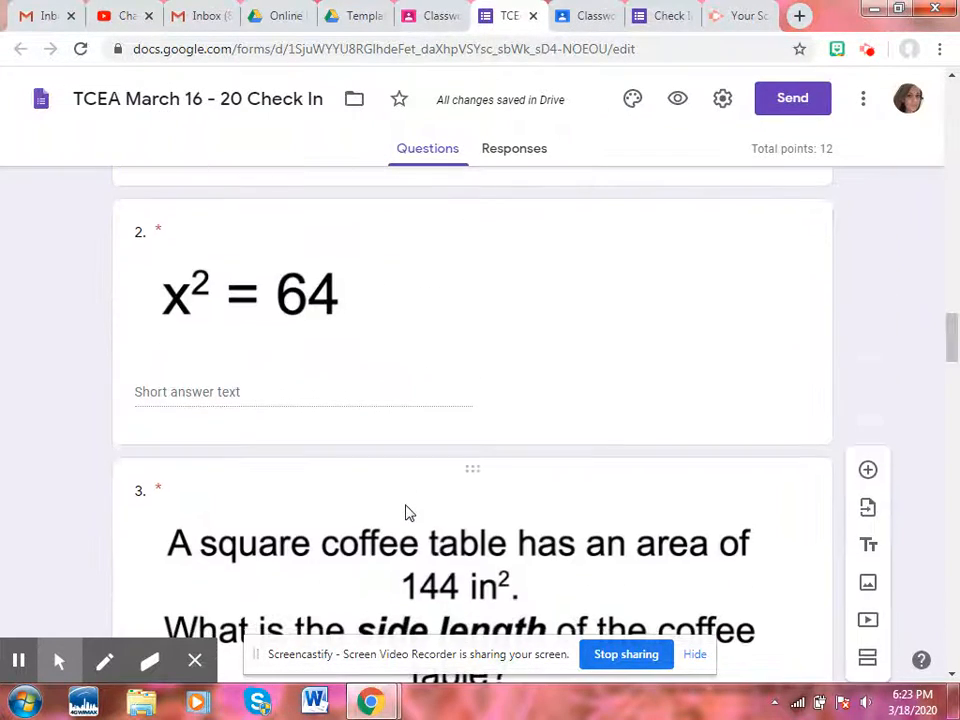
pyautogui.scroll(-2, 407, 512)
pyautogui.scroll(-3, 408, 511)
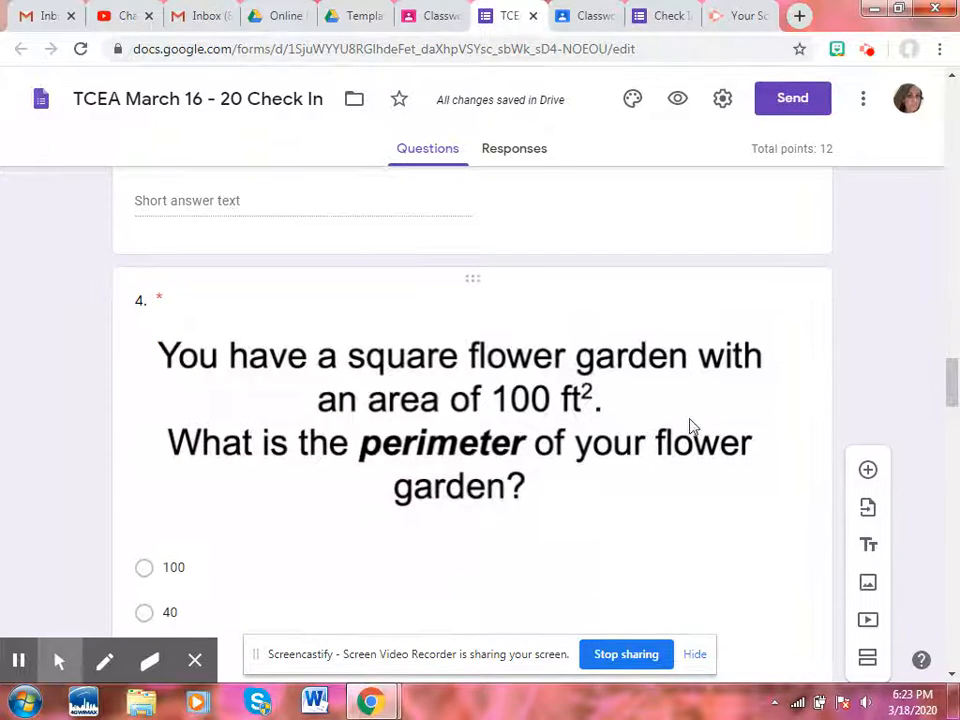
# Open the flower garden perimeter question for editing, and add and delete a blank question below it
pyautogui.click(745, 352)
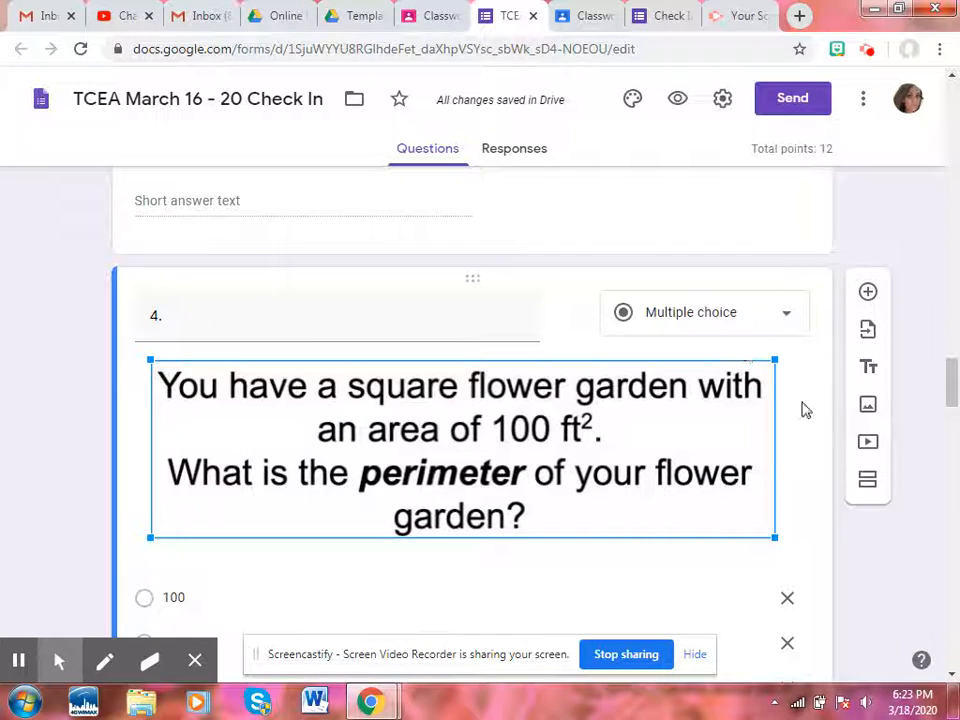
pyautogui.scroll(-2, 801, 407)
pyautogui.scroll(-2, 722, 529)
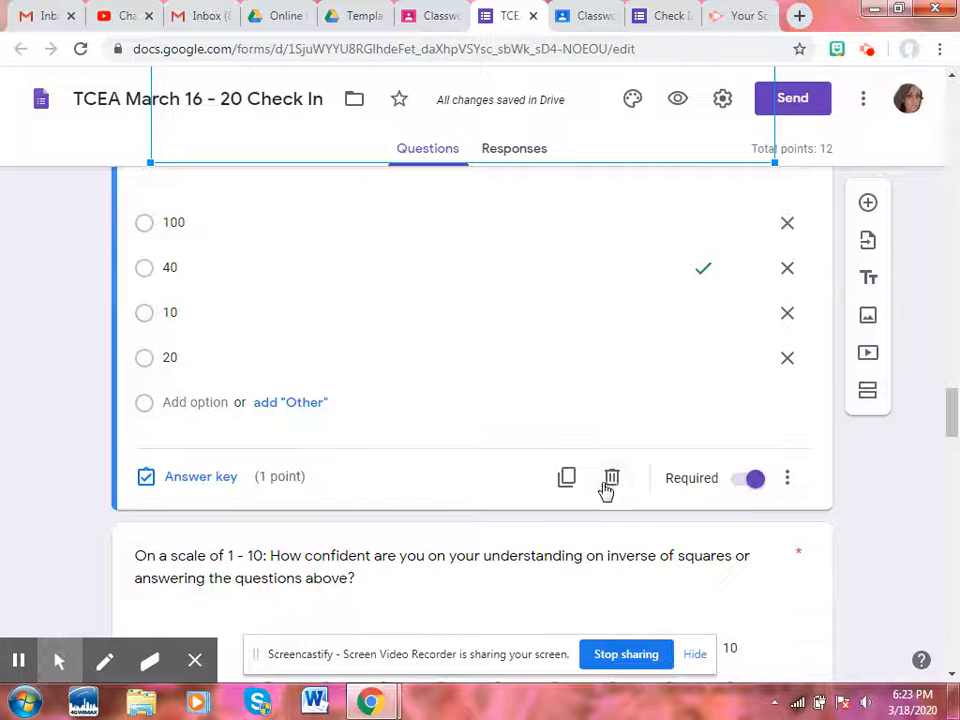
pyautogui.scroll(2, 902, 431)
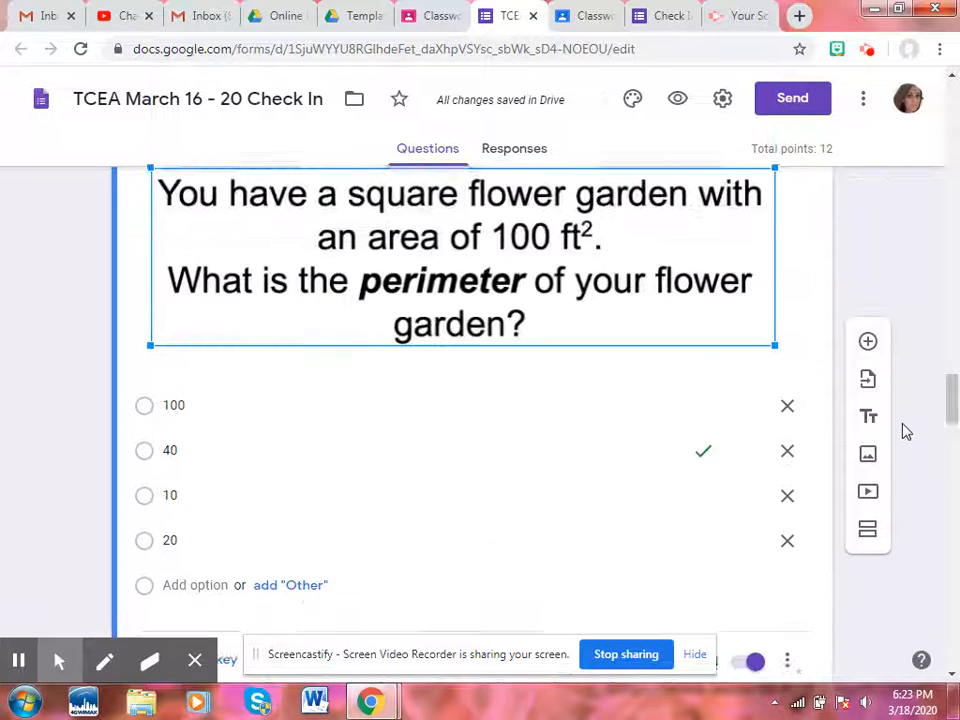
pyautogui.click(867, 202)
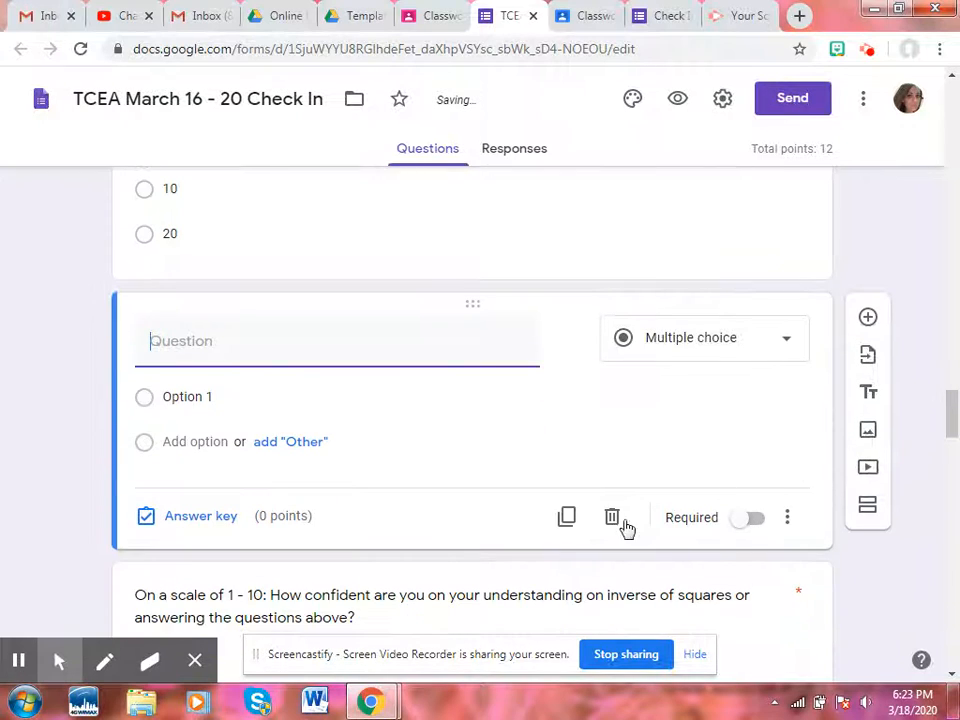
pyautogui.click(612, 522)
# Review the closing questions of Inverse of Squares and the whole Approximating Squares section, including its confidence scale
pyautogui.scroll(-2, 606, 506)
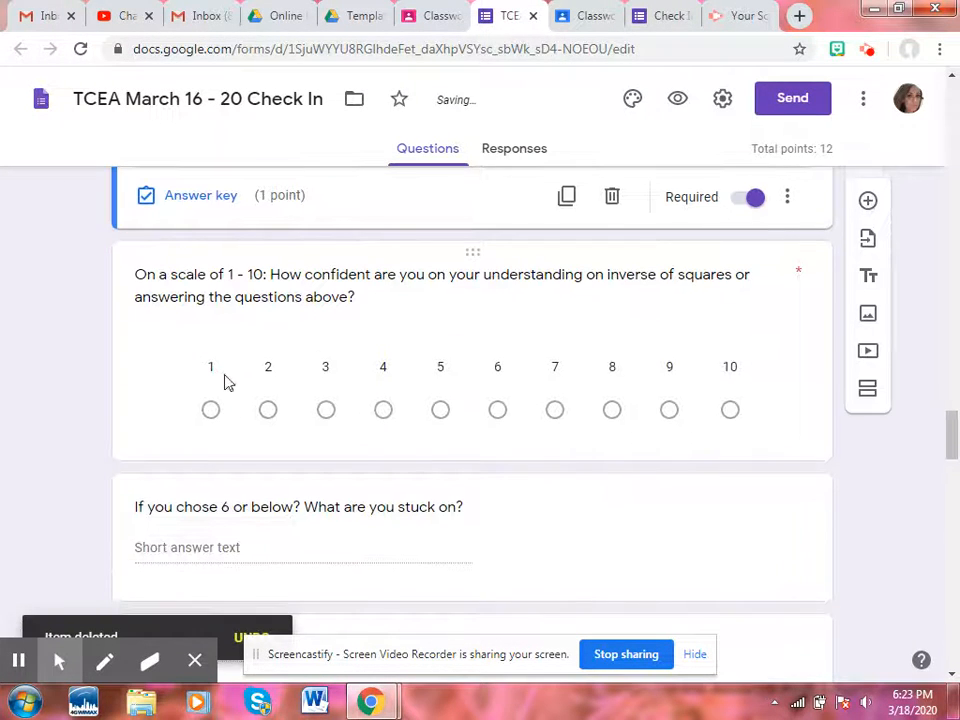
pyautogui.scroll(-2, 408, 423)
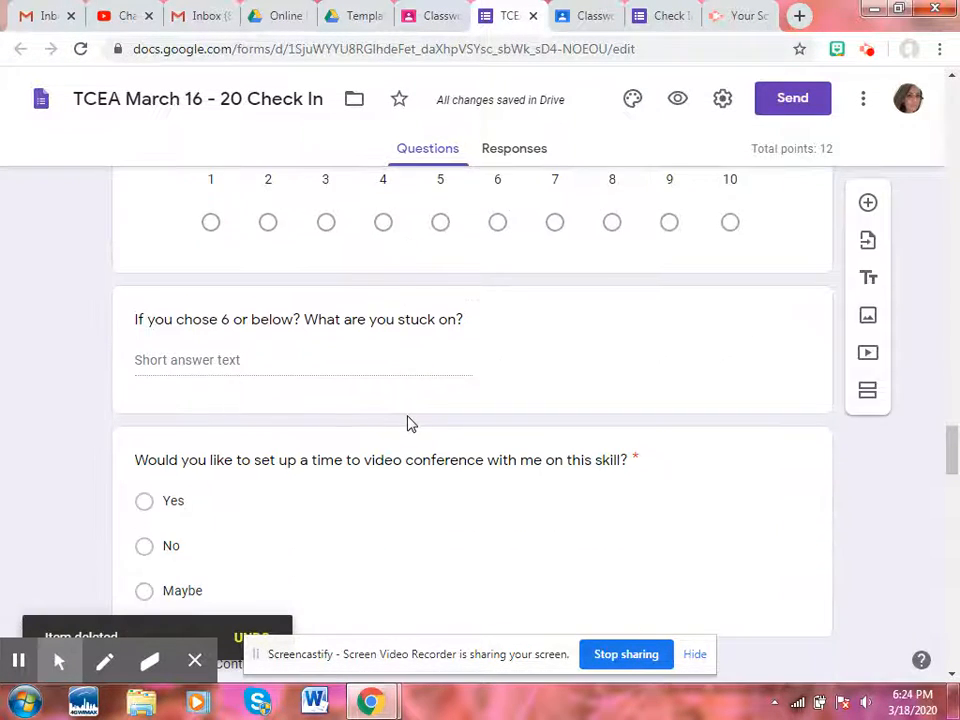
pyautogui.scroll(-6, 408, 423)
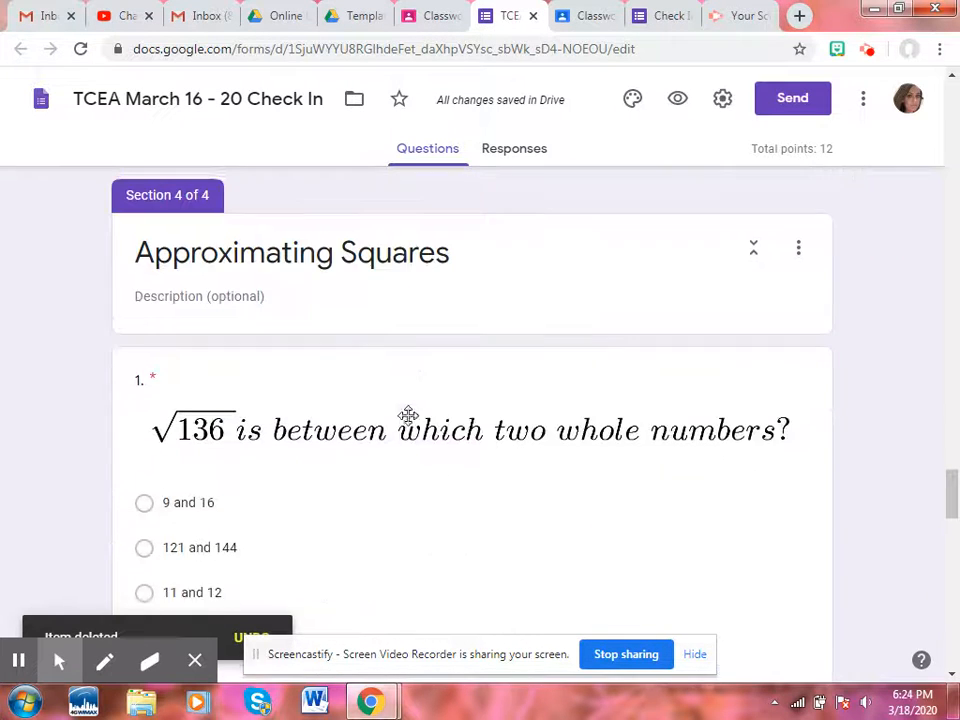
pyautogui.scroll(-6, 499, 456)
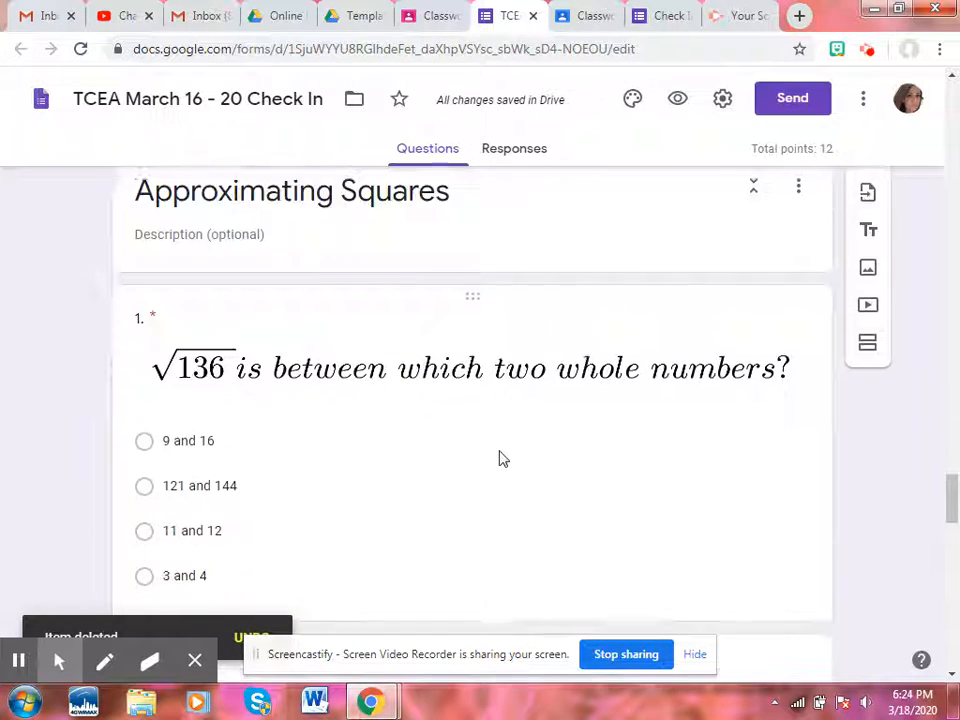
pyautogui.scroll(-15, 499, 456)
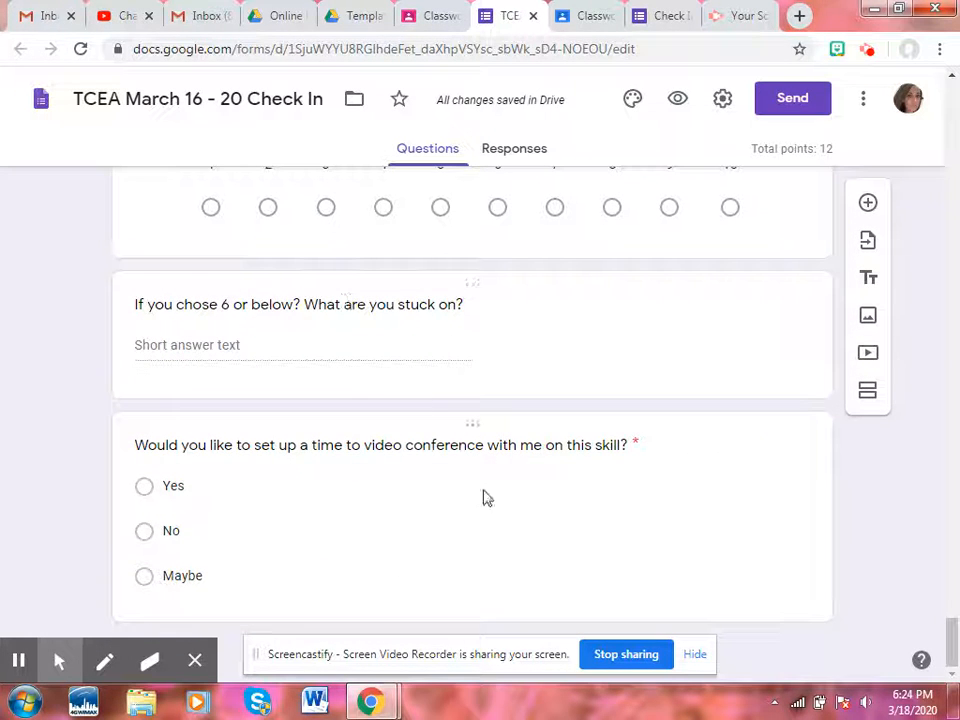
pyautogui.scroll(2, 450, 452)
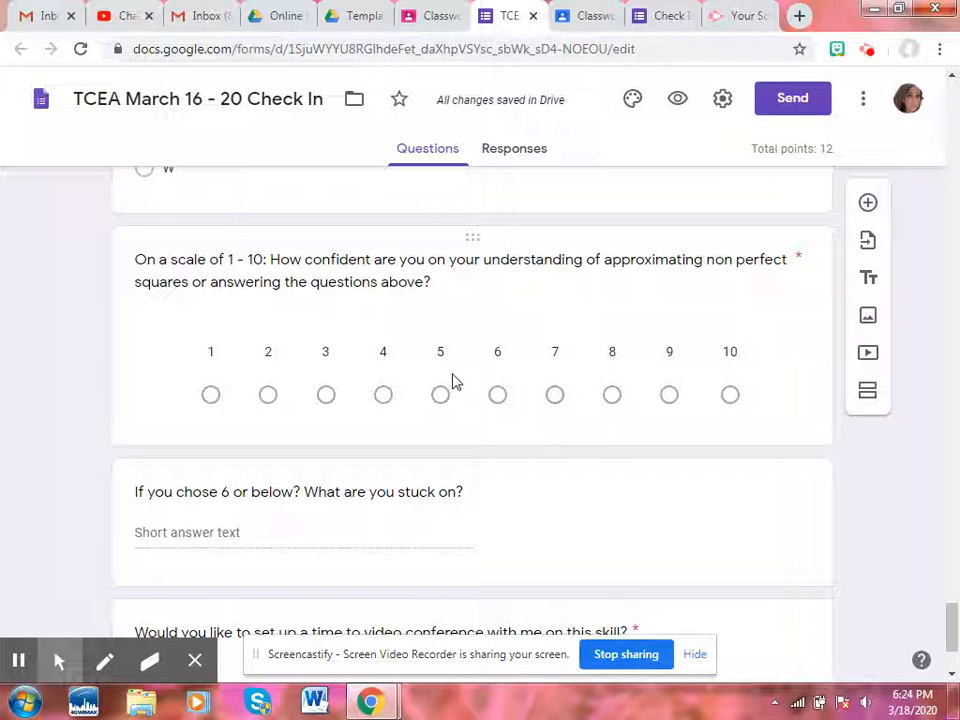
# Return to the beginning of the March 16 - 20 Check In form and check its total points
pyautogui.scroll(10, 452, 380)
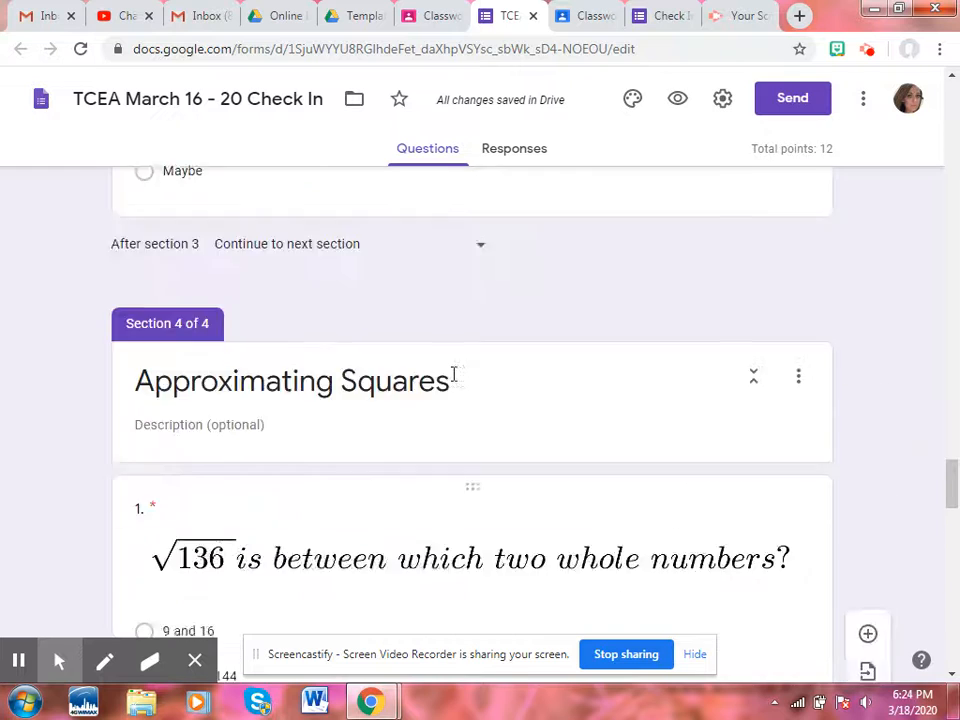
pyautogui.scroll(15, 452, 373)
pyautogui.scroll(-10, 452, 373)
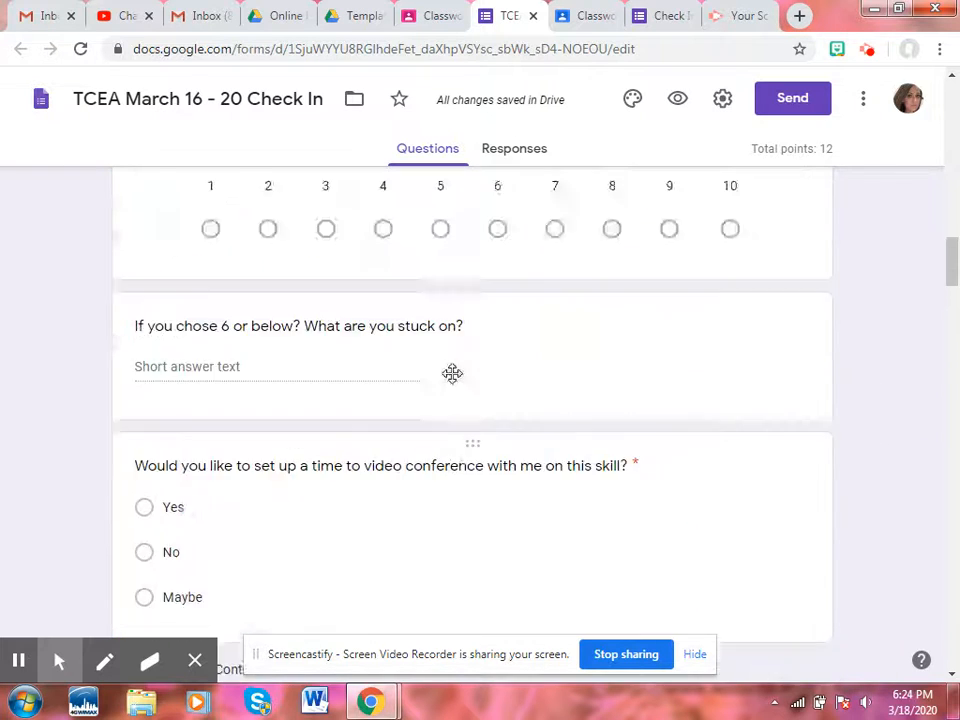
pyautogui.scroll(20, 452, 373)
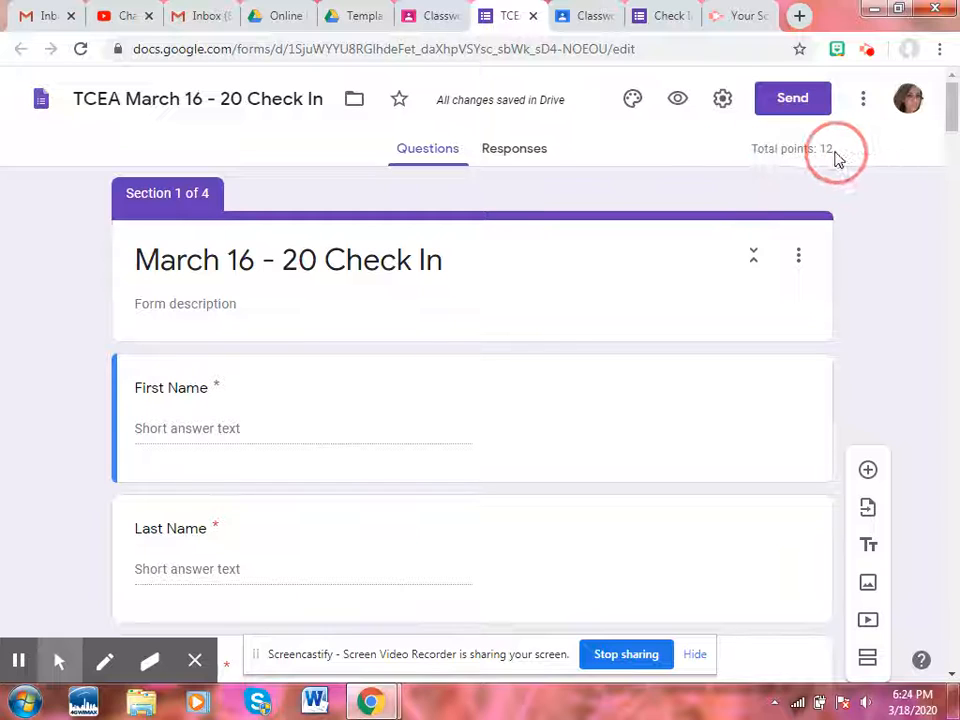
# Switch to the Check In Template form and turn on Make this a quiz in its settings
pyautogui.click(664, 16)
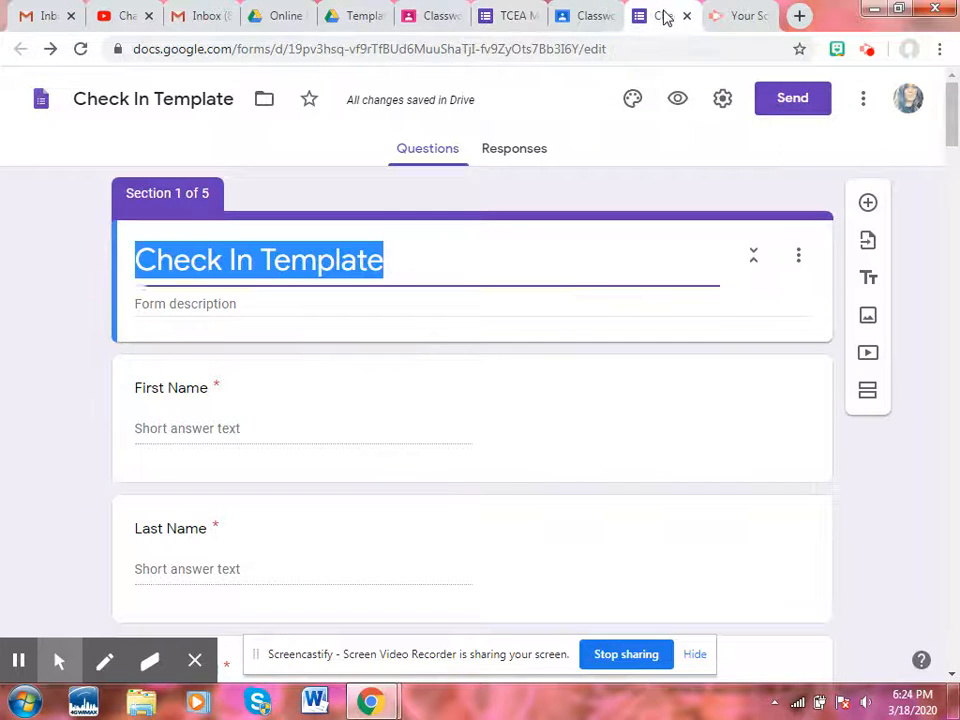
pyautogui.click(643, 190)
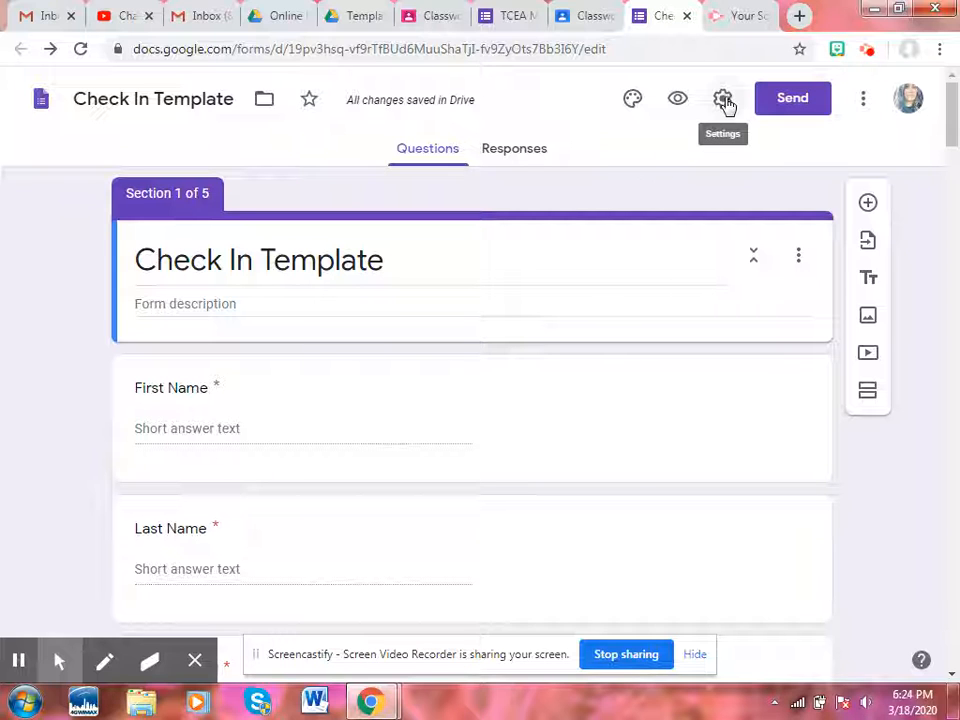
pyautogui.click(724, 100)
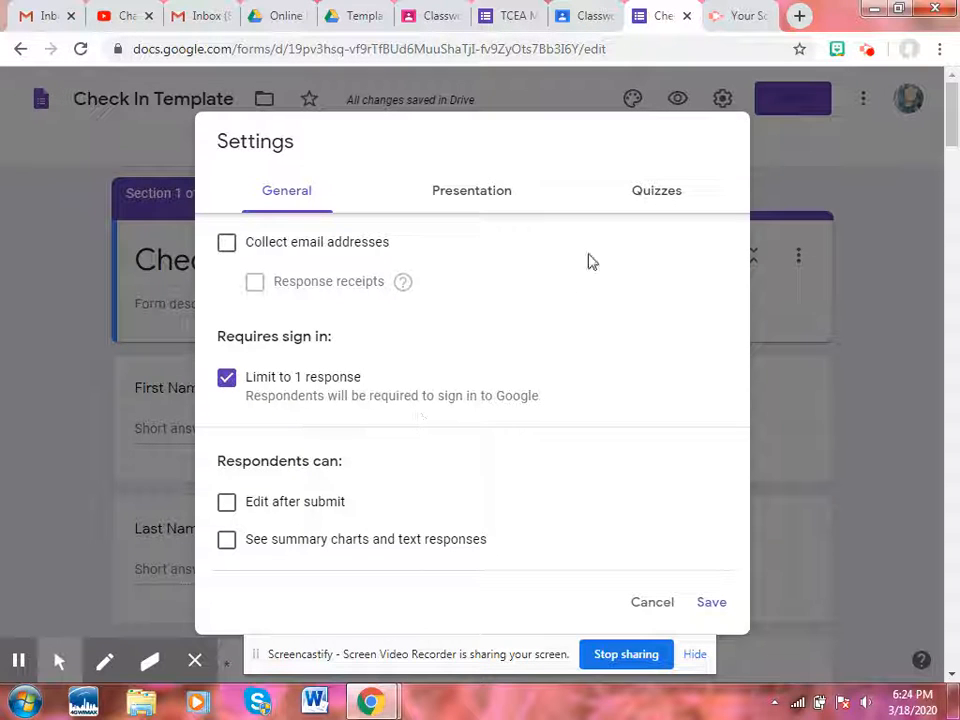
pyautogui.click(659, 200)
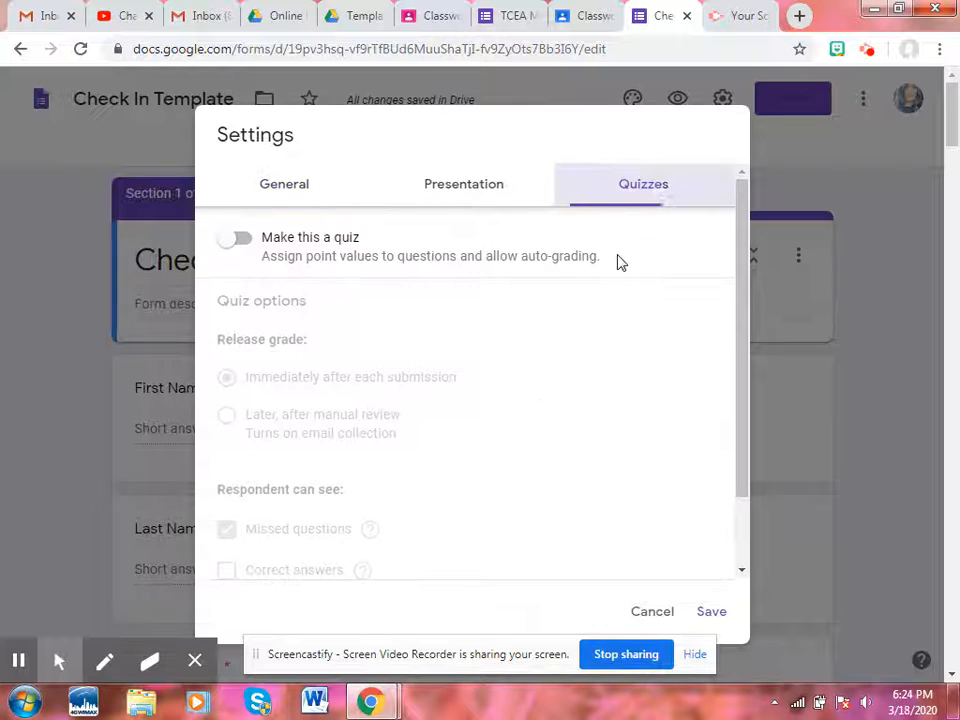
pyautogui.click(240, 246)
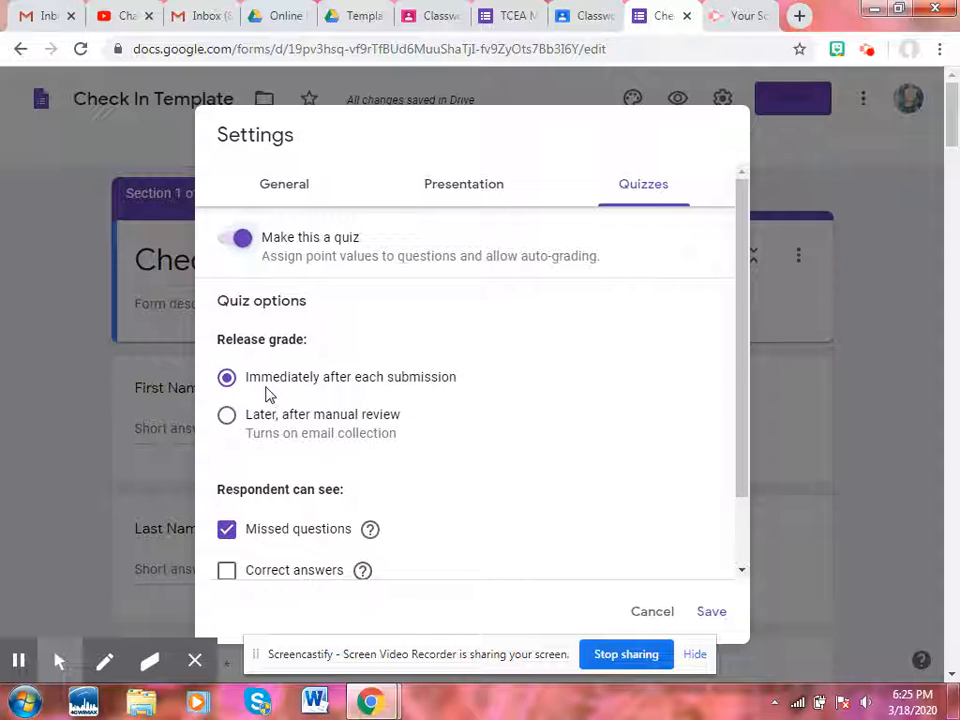
# Review the template's grade release and respondent visibility options, and save the quiz settings
pyautogui.moveTo(265, 384); pyautogui.dragTo(460, 369)
pyautogui.click(489, 363)
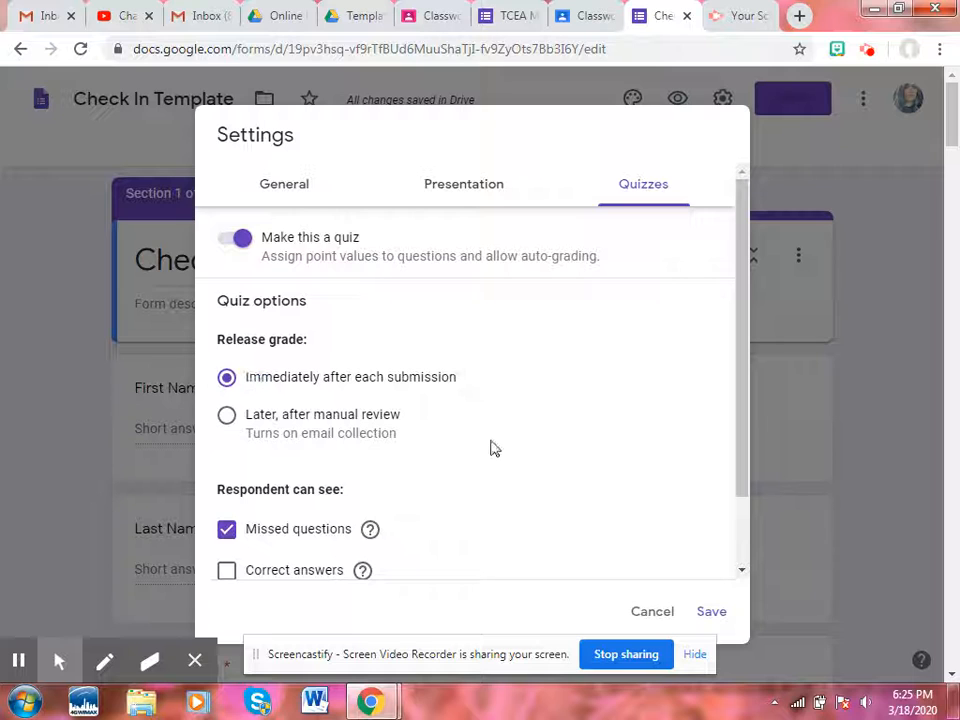
pyautogui.scroll(-2, 490, 449)
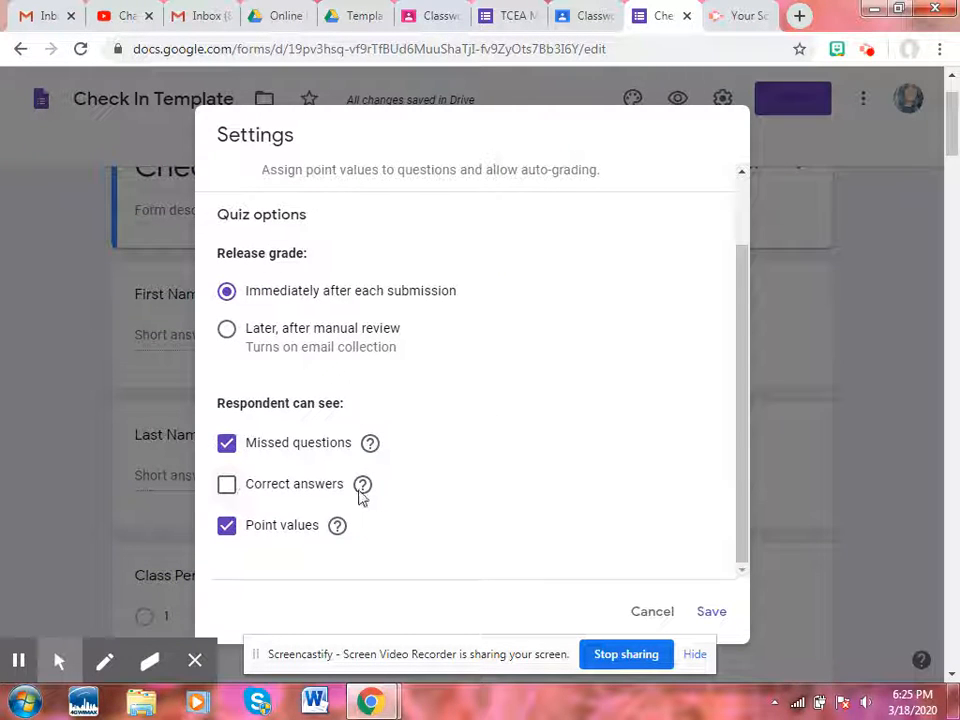
pyautogui.moveTo(357, 497)
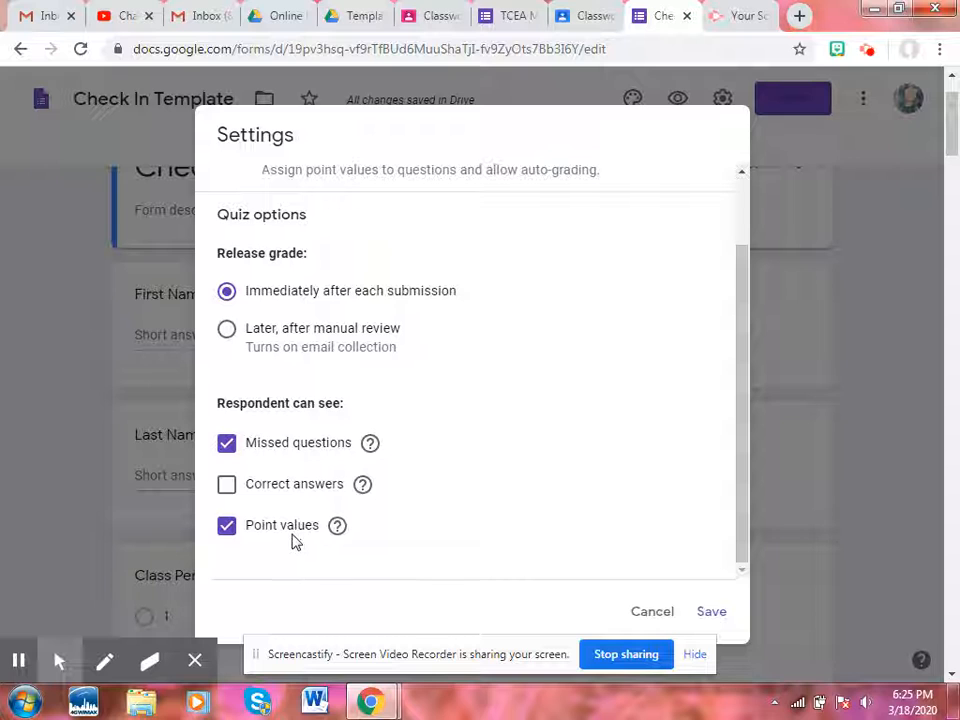
pyautogui.click(715, 614)
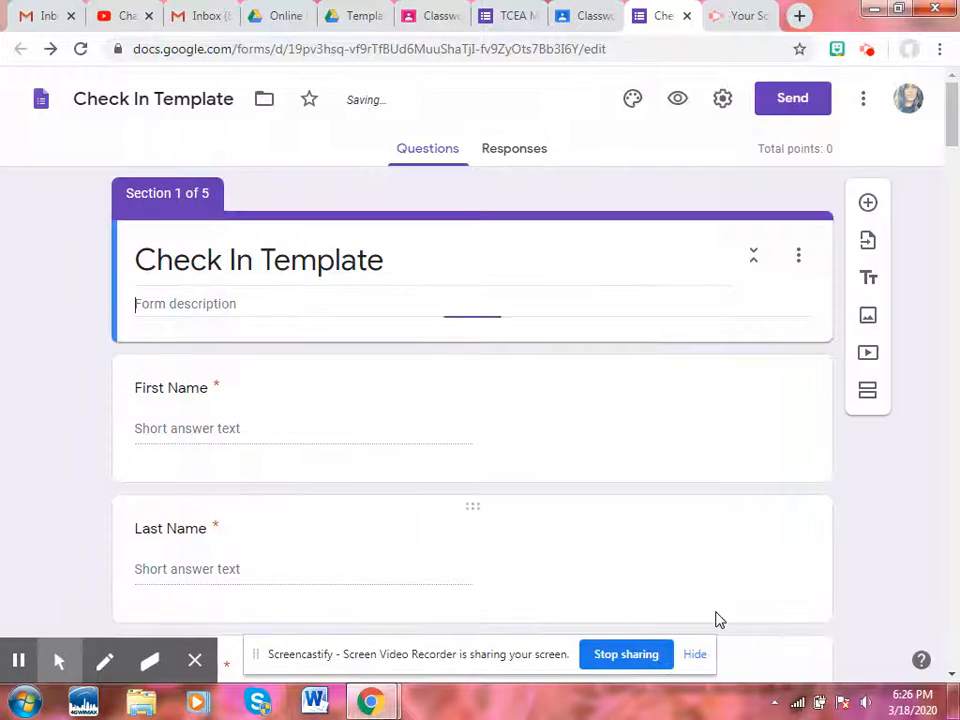
# Switch back to the TCEA March 16 - 20 Check In form and open the answer key of the √64 question in Perfect Squares
pyautogui.scroll(-5, 698, 472)
pyautogui.scroll(-5, 698, 472)
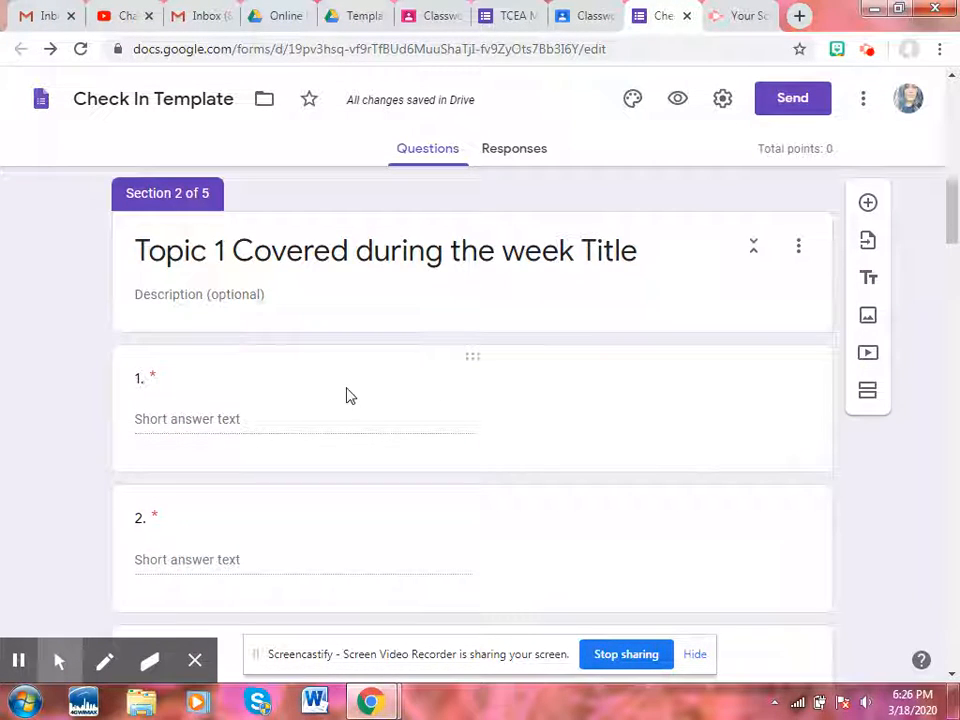
pyautogui.click(499, 17)
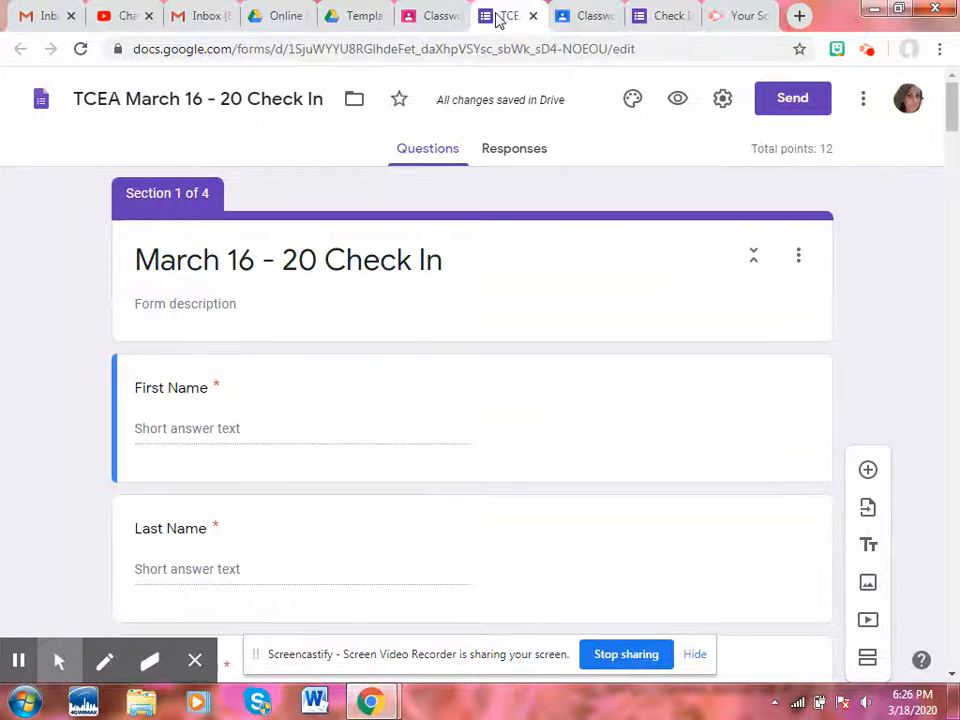
pyautogui.scroll(-7, 409, 555)
pyautogui.click(405, 510)
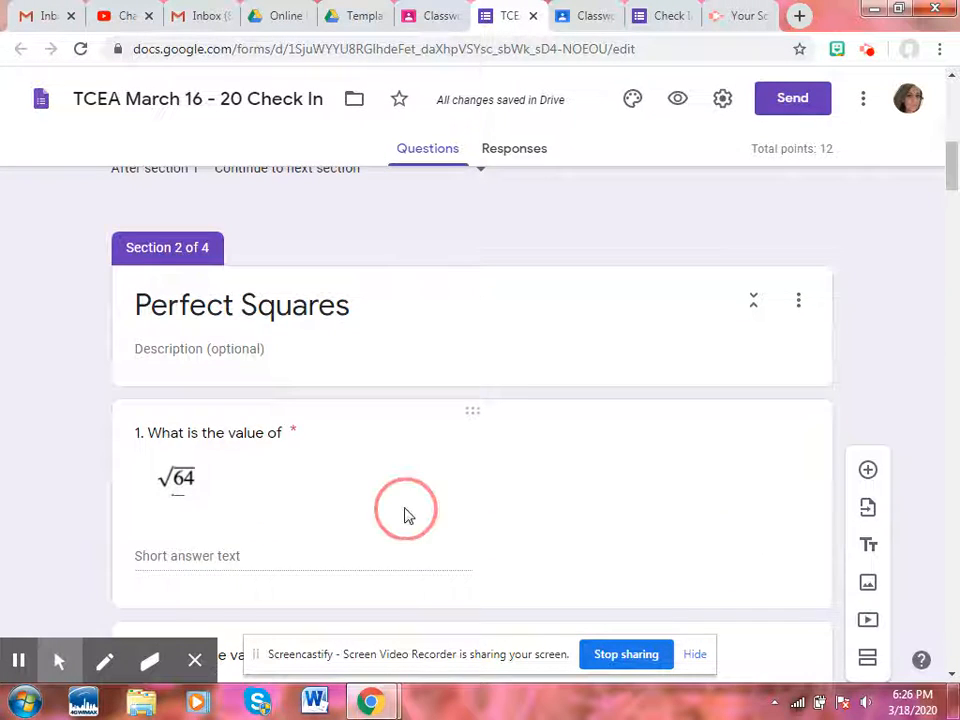
pyautogui.scroll(-2, 422, 512)
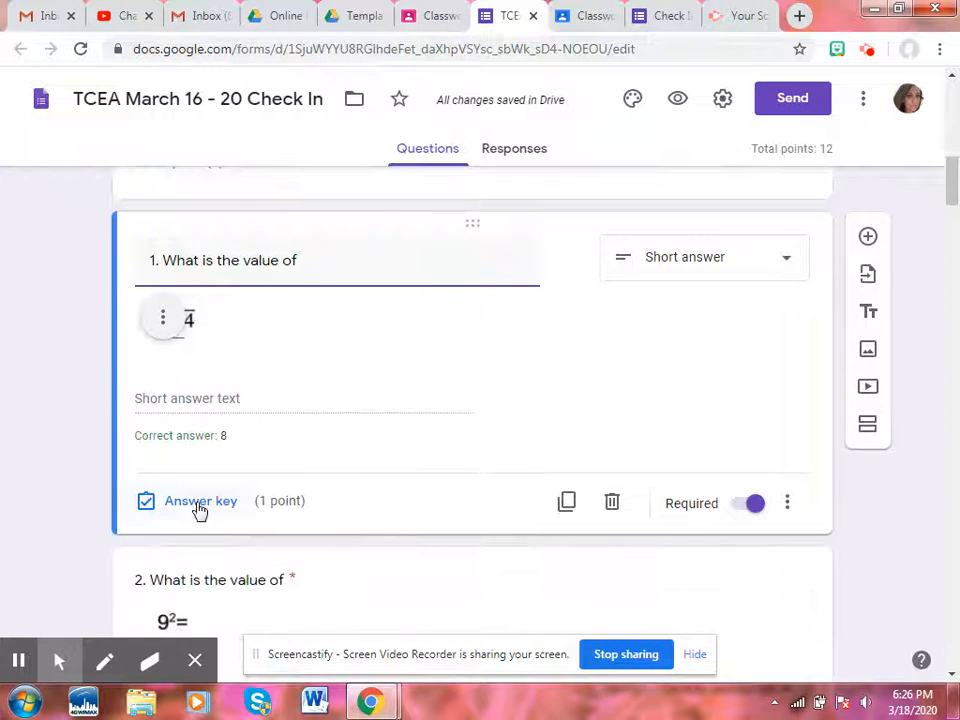
pyautogui.click(200, 504)
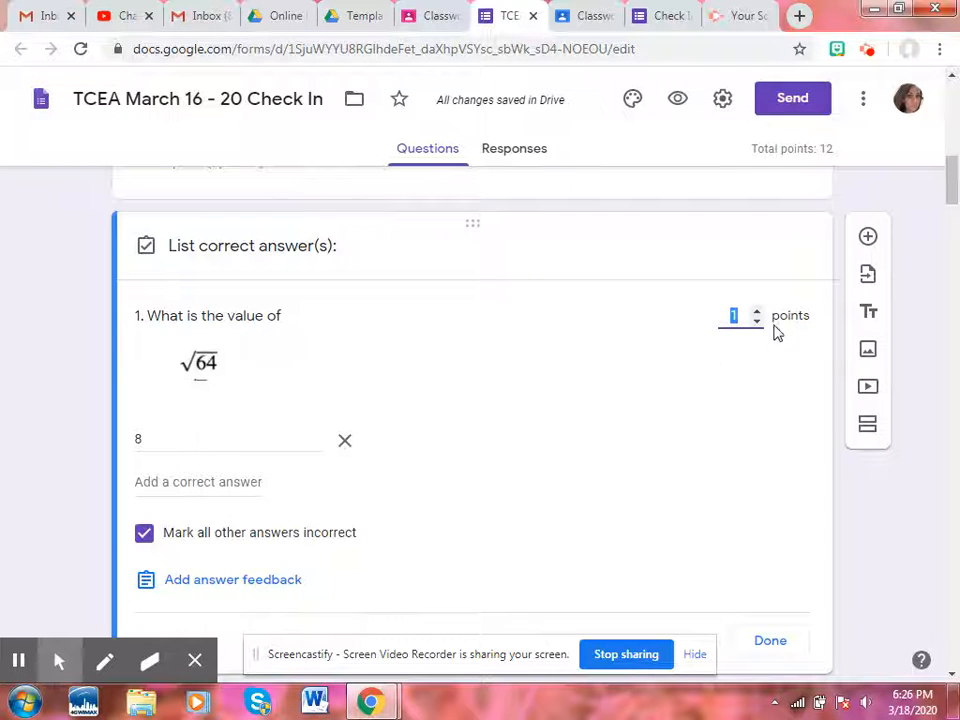
# Try adding 8.0 as a second correct answer to the √64 question, and remove that extra answer
pyautogui.click(232, 481)
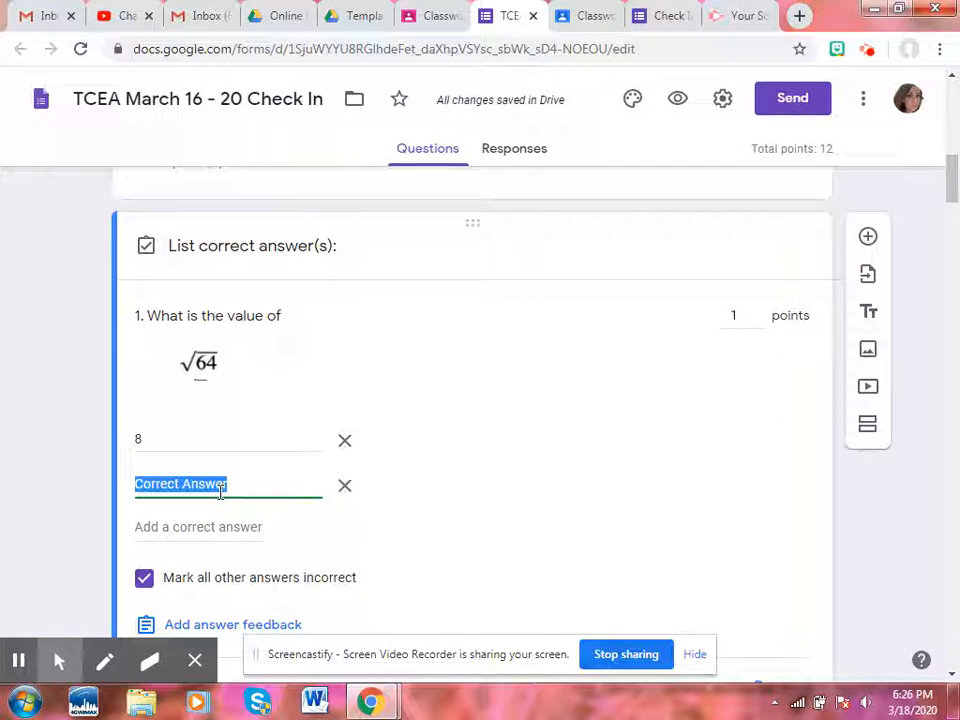
pyautogui.write('8.0')
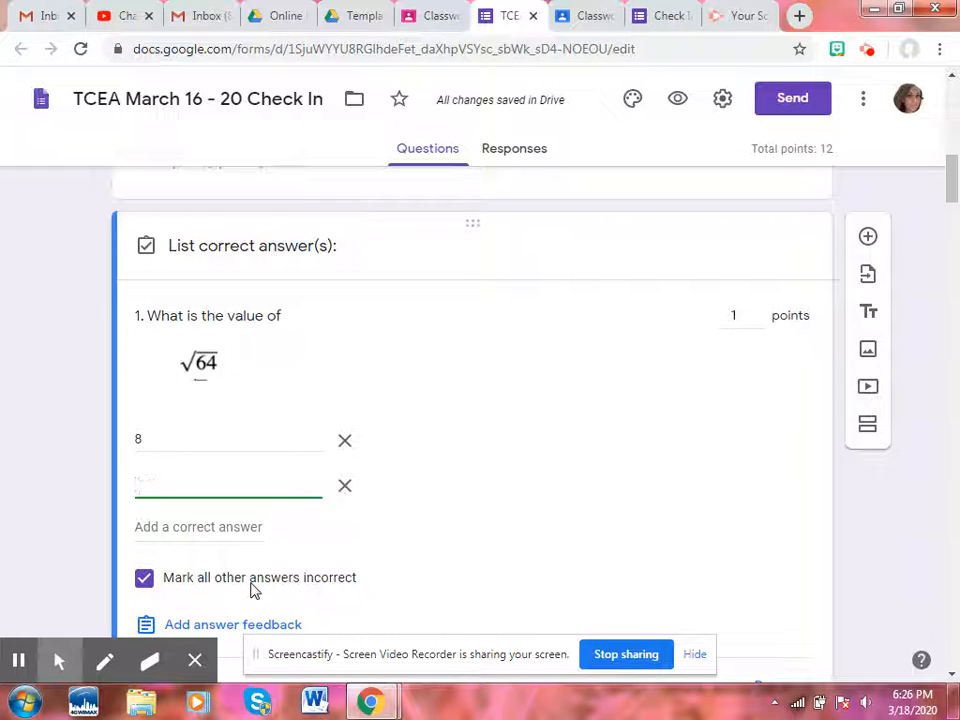
pyautogui.press('BackSpace')
pyautogui.press('BackSpace')
pyautogui.press('BackSpace')
pyautogui.press('BackSpace')
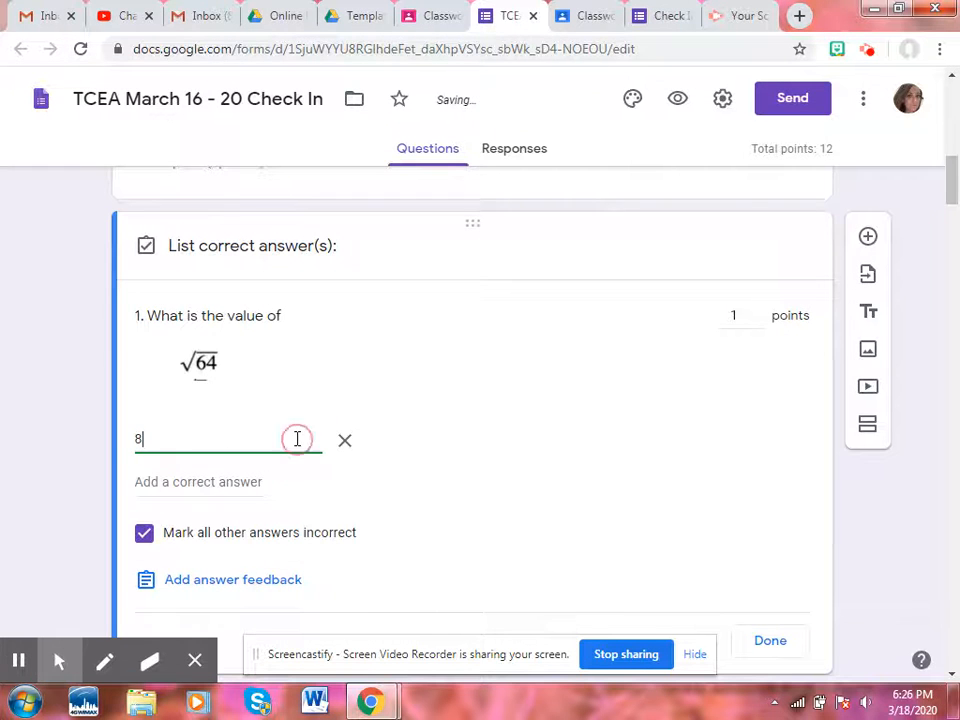
pyautogui.click(439, 262)
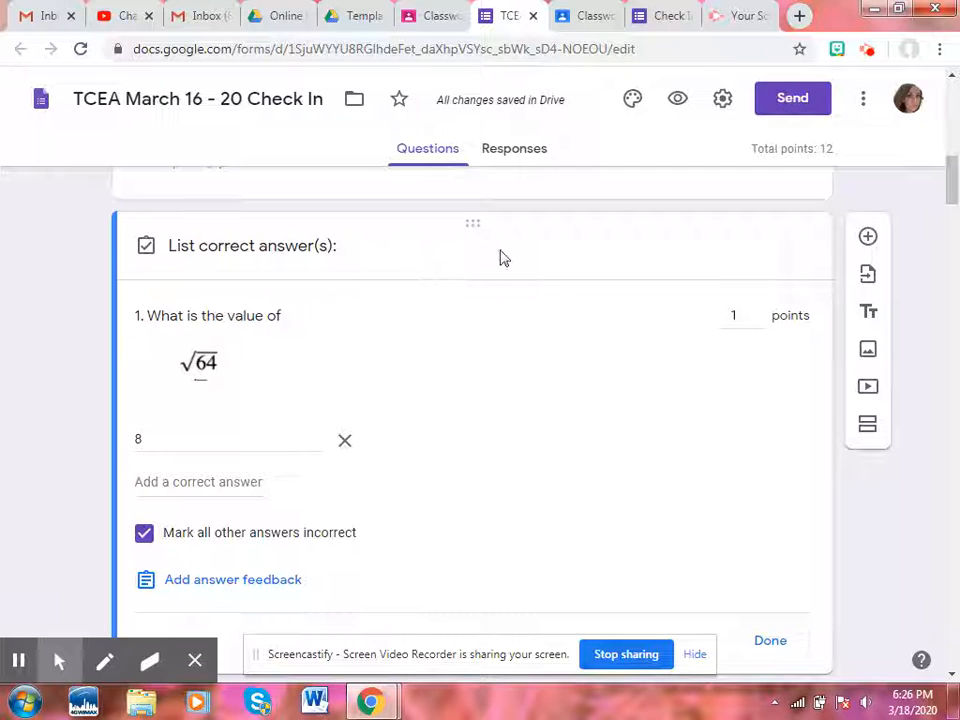
# Open the answer key of the x² = 25 question in Inverse of Squares and examine its accepted answers
pyautogui.scroll(-2, 437, 473)
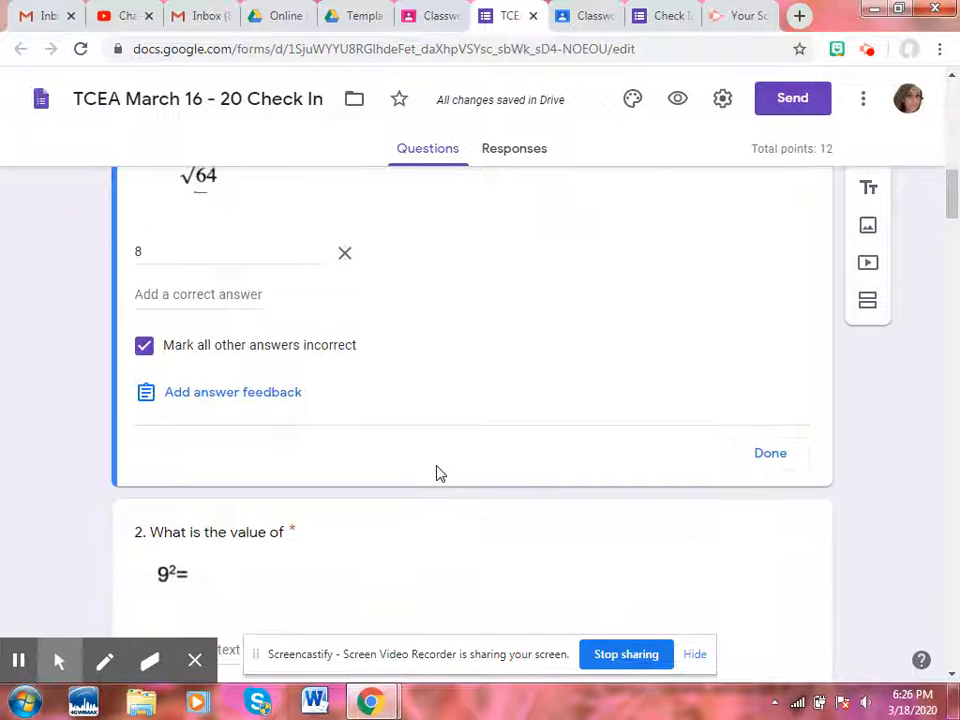
pyautogui.scroll(-4, 441, 472)
pyautogui.scroll(-10, 441, 472)
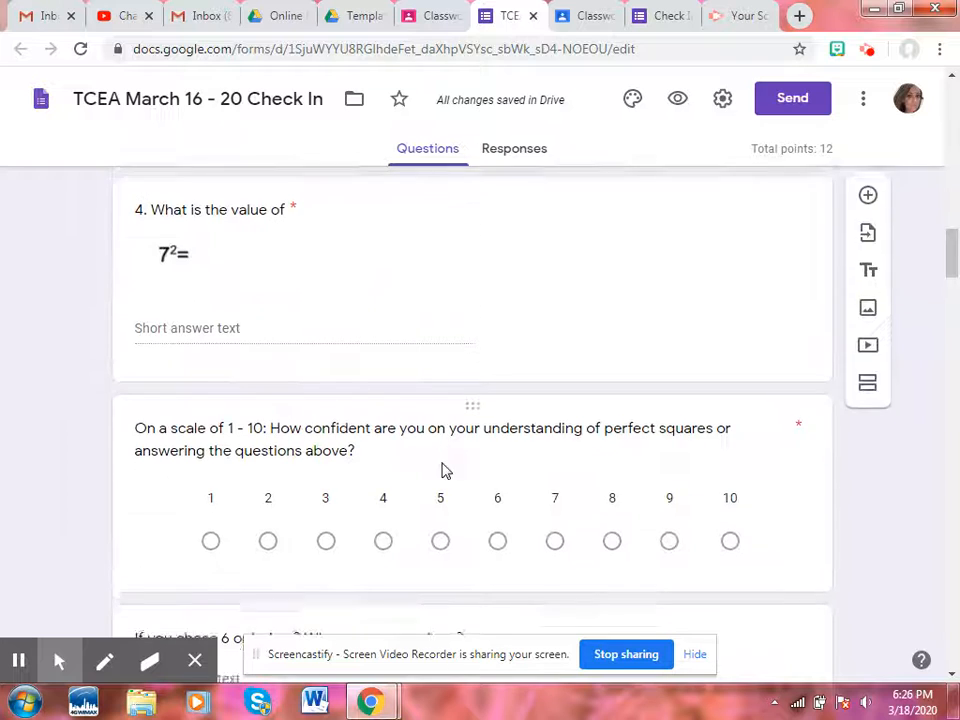
pyautogui.scroll(-3, 441, 470)
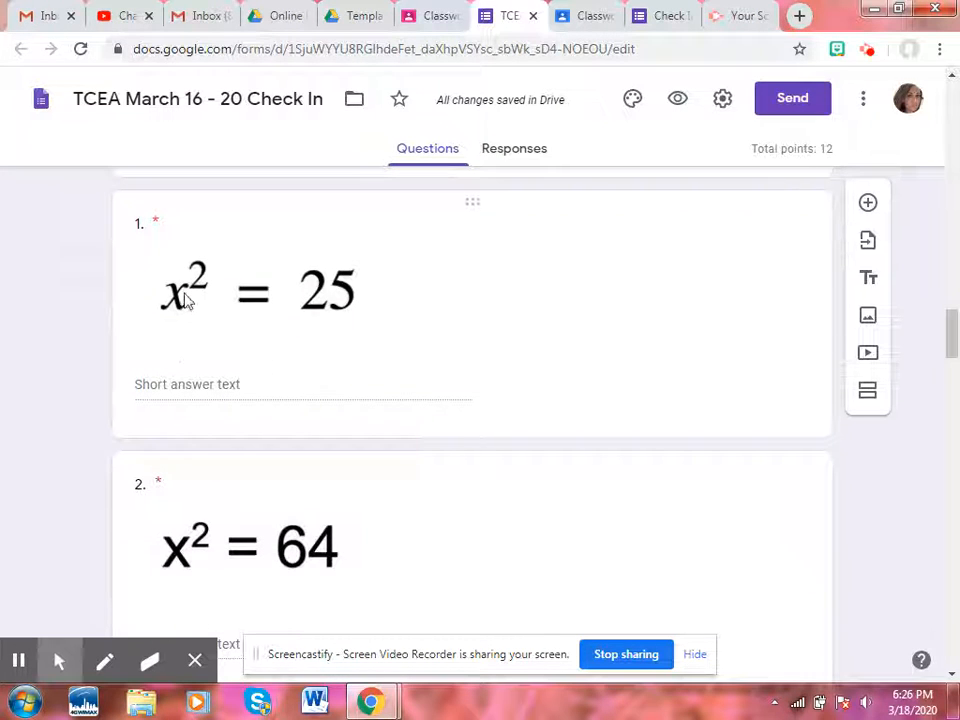
pyautogui.click(317, 397)
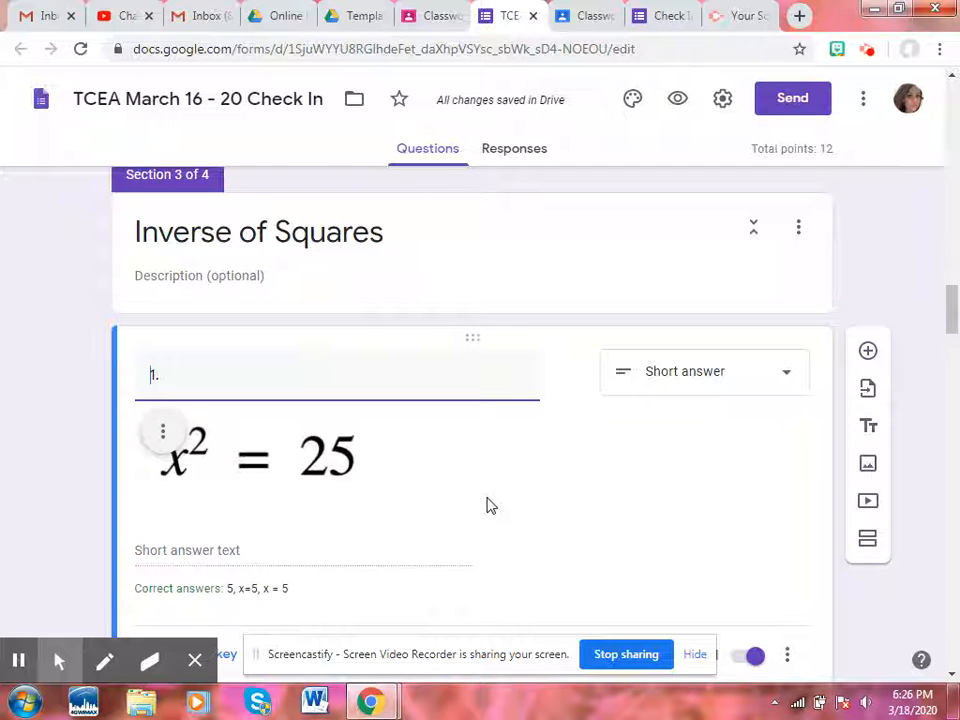
pyautogui.scroll(-2, 490, 505)
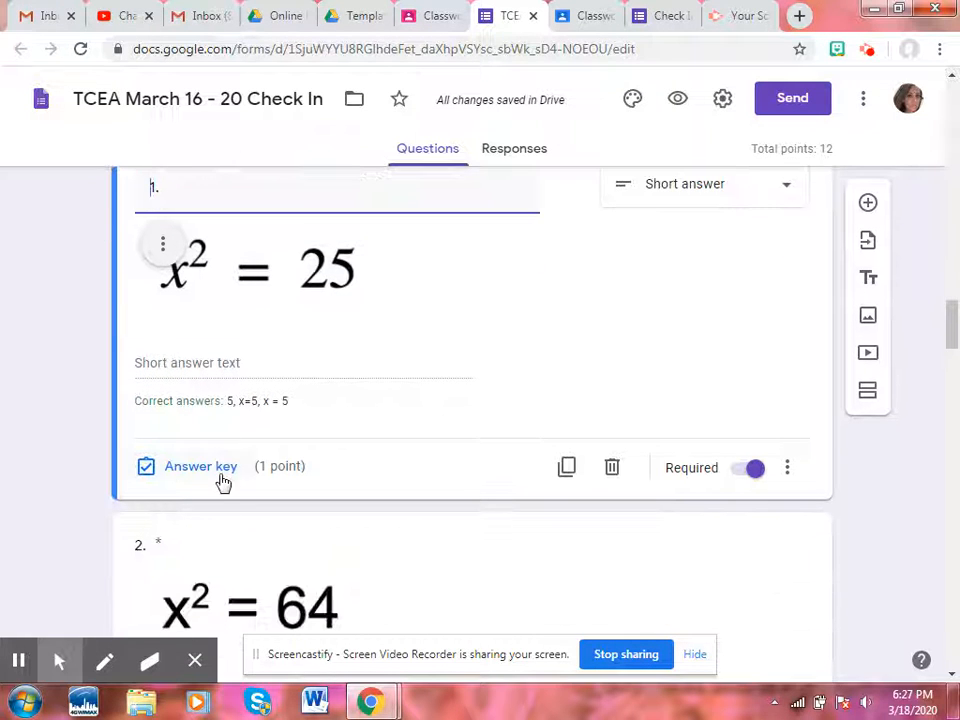
pyautogui.click(200, 467)
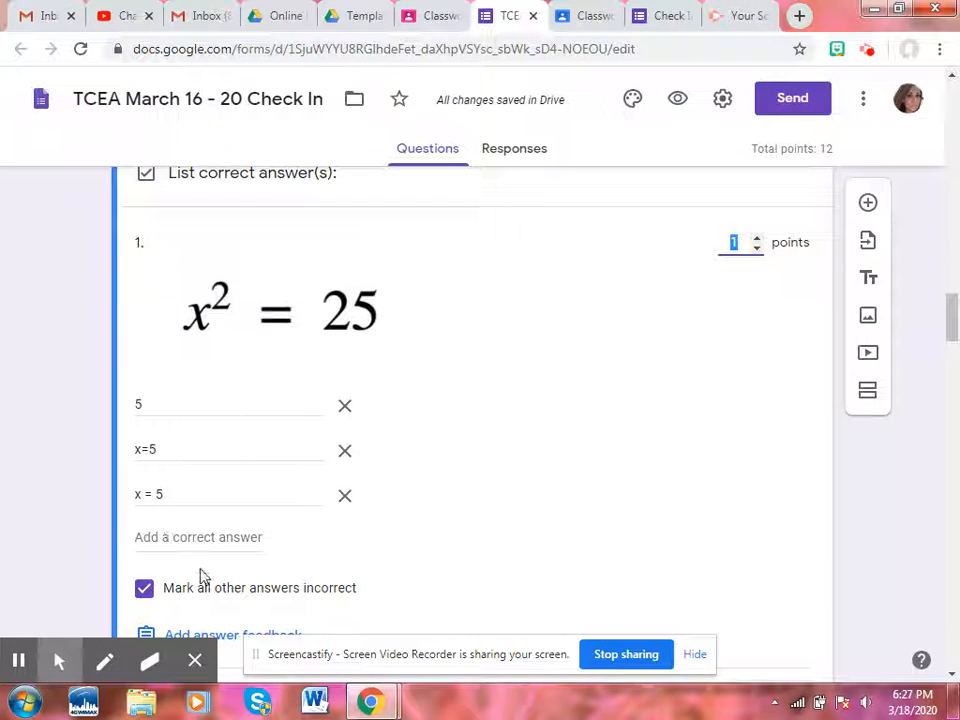
pyautogui.click(41, 413)
# Open the 1 - 10 confidence question in the Perfect Squares section and check its point value
pyautogui.scroll(4, 55, 443)
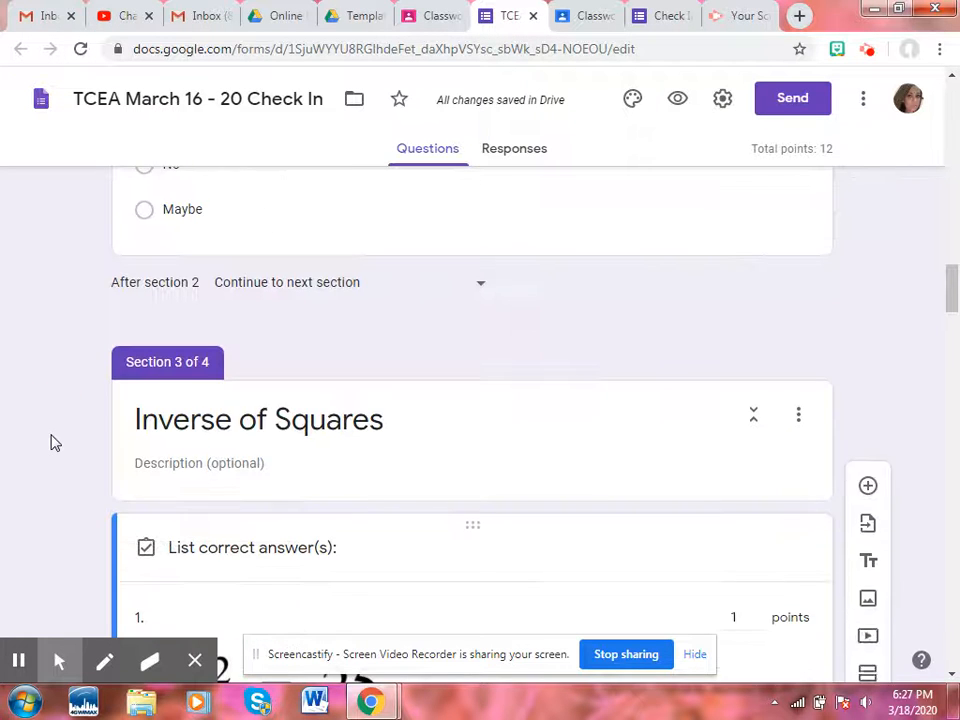
pyautogui.scroll(15, 55, 443)
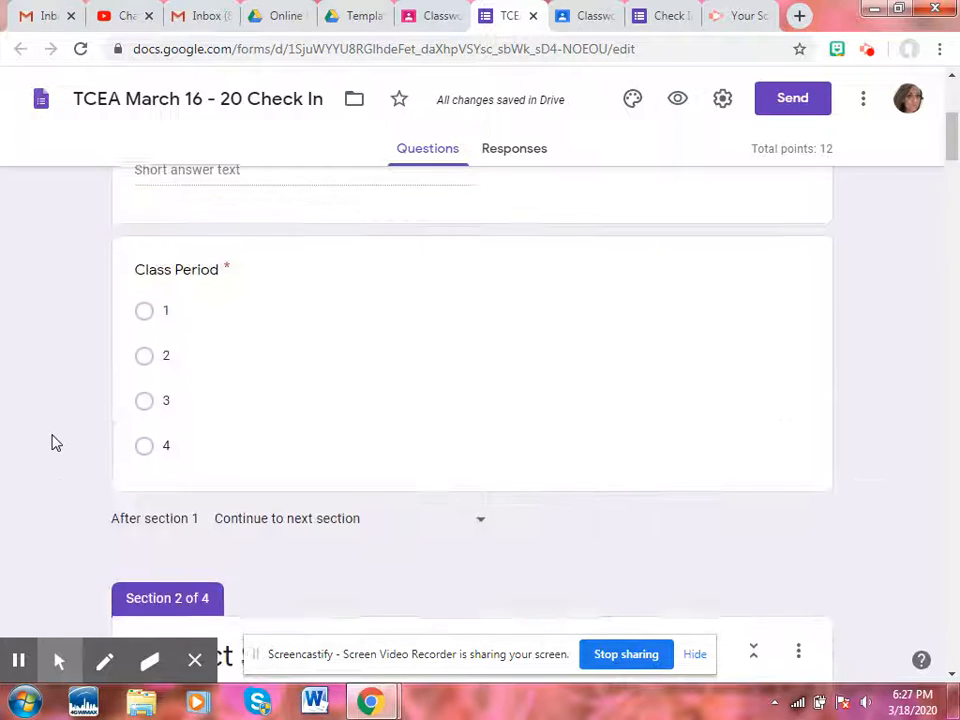
pyautogui.scroll(-12, 55, 443)
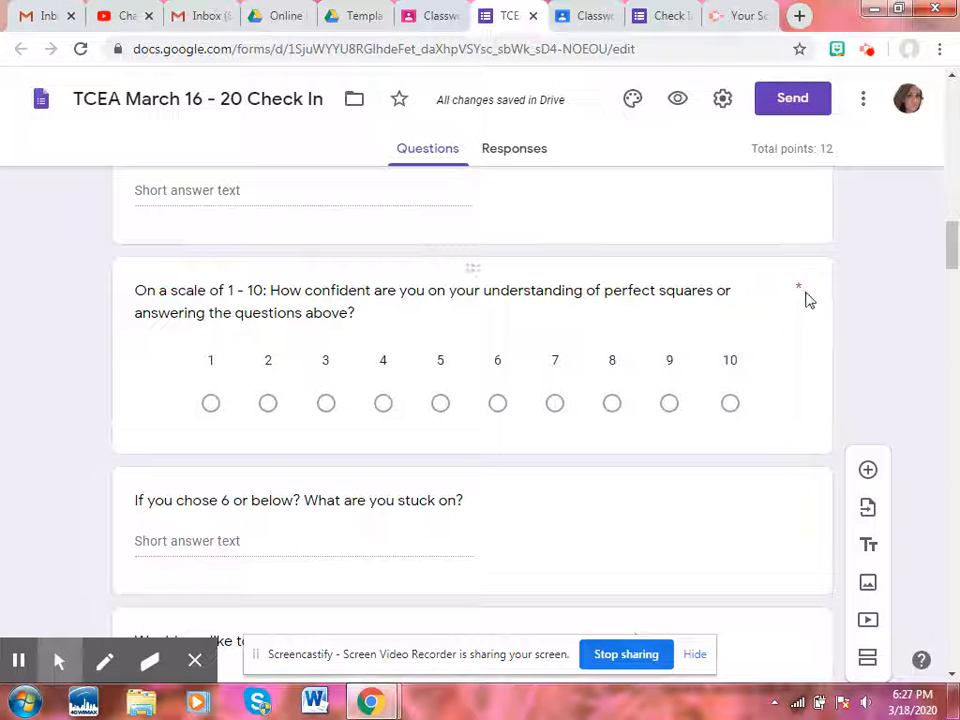
pyautogui.click(775, 325)
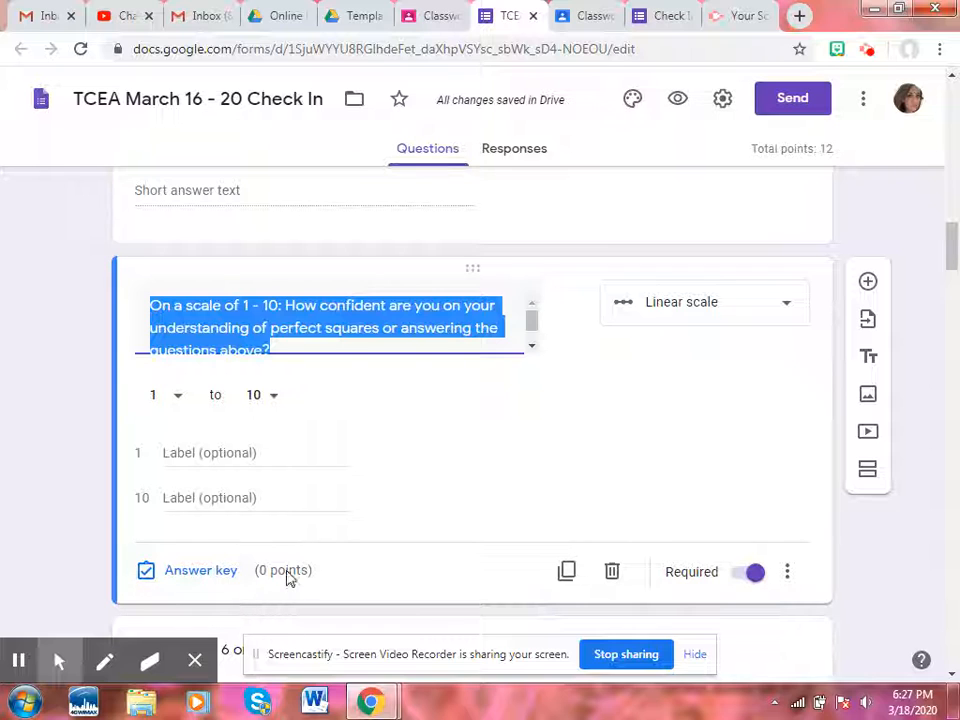
pyautogui.click(444, 300)
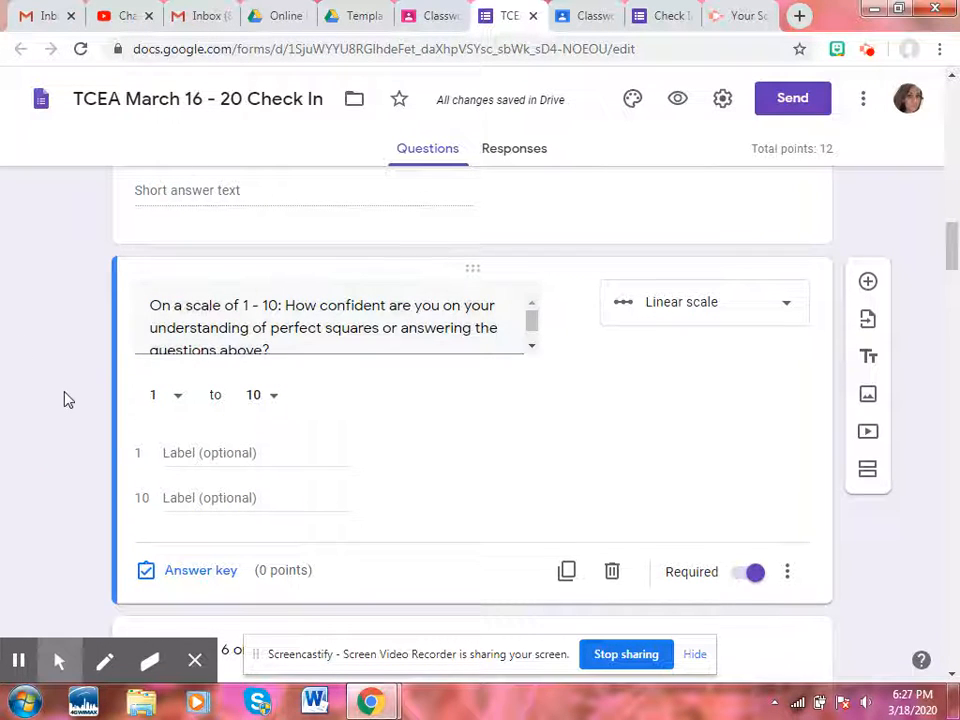
# Open the Perfect Squares video conference question, check its point value, and return to the beginning of the form
pyautogui.scroll(-2, 64, 399)
pyautogui.scroll(-3, 64, 399)
pyautogui.click(311, 362)
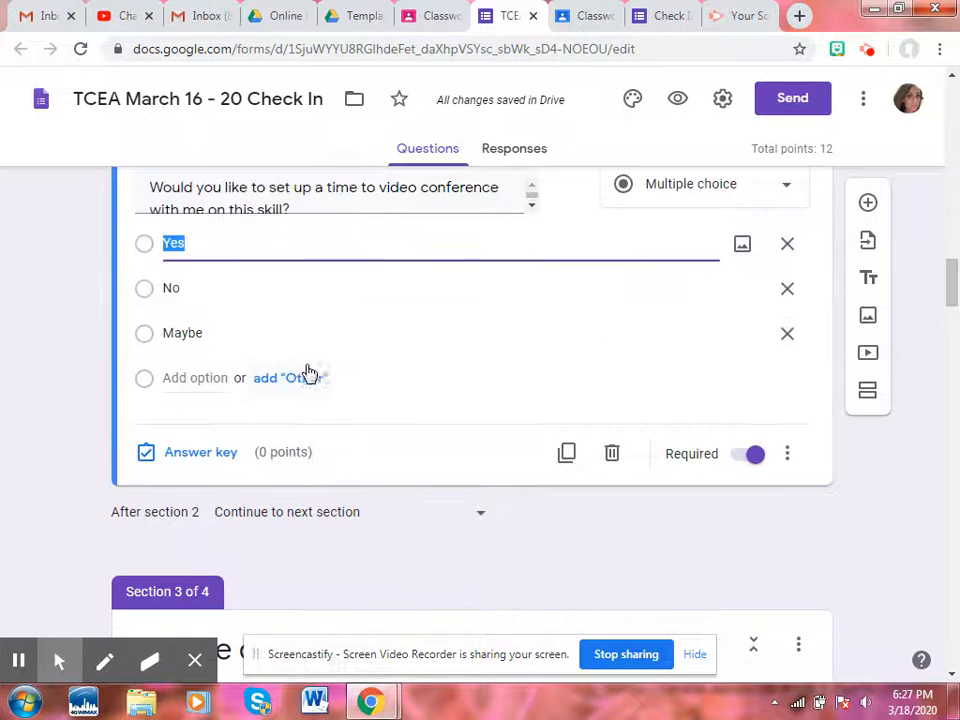
pyautogui.click(81, 381)
pyautogui.scroll(5, 82, 382)
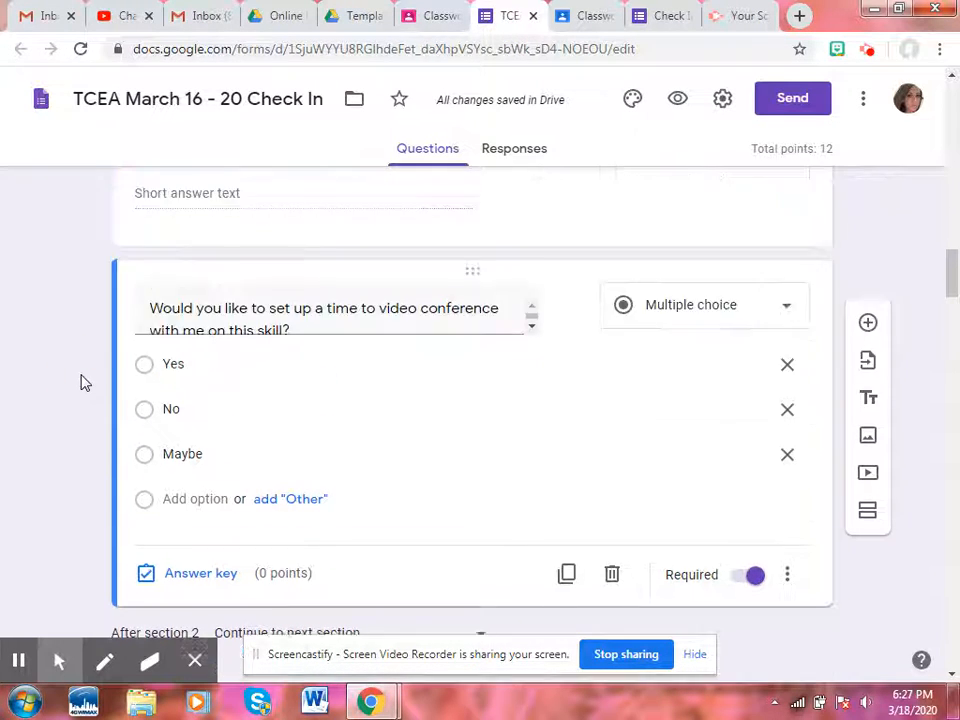
pyautogui.scroll(15, 82, 382)
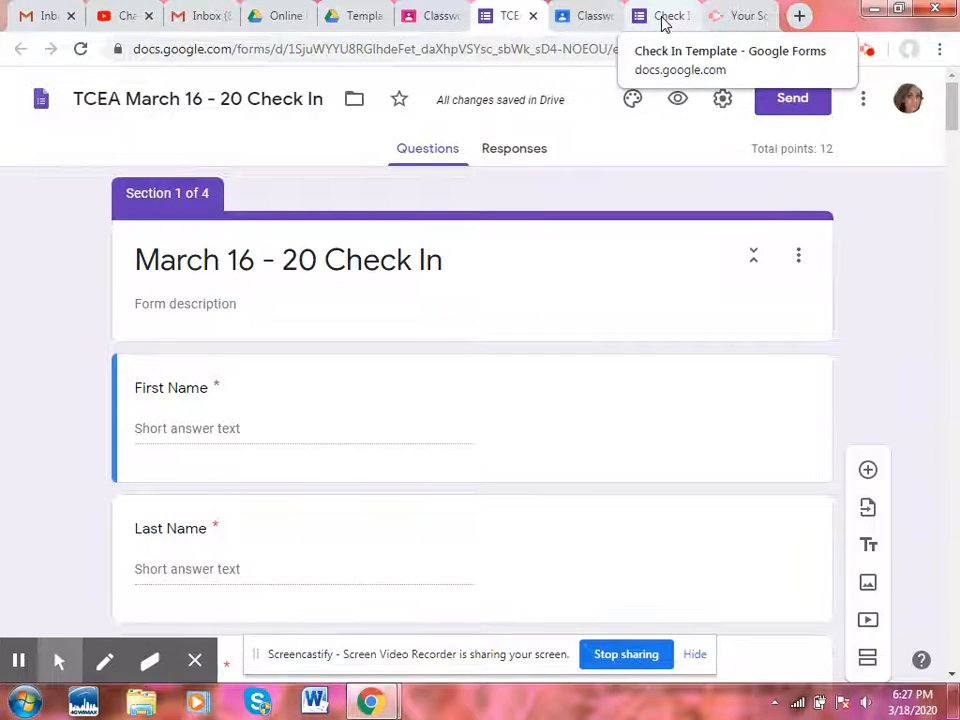
# Switch to Google Classroom, dismiss the Drive file picker, and discard the draft assignment March 16 - 20 Check In
pyautogui.click(436, 17)
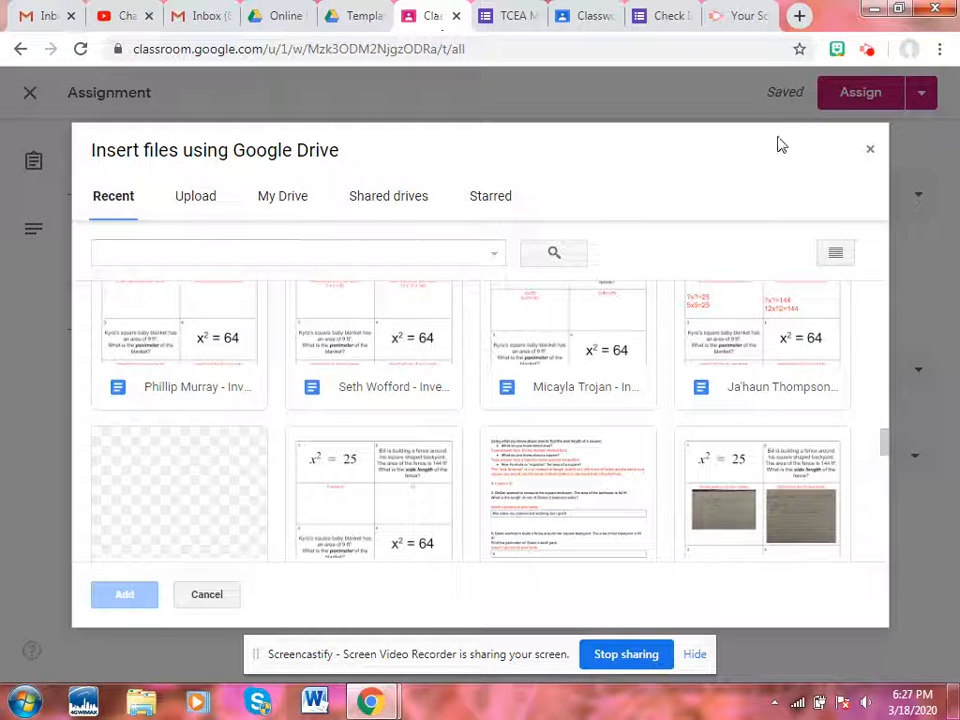
pyautogui.click(869, 150)
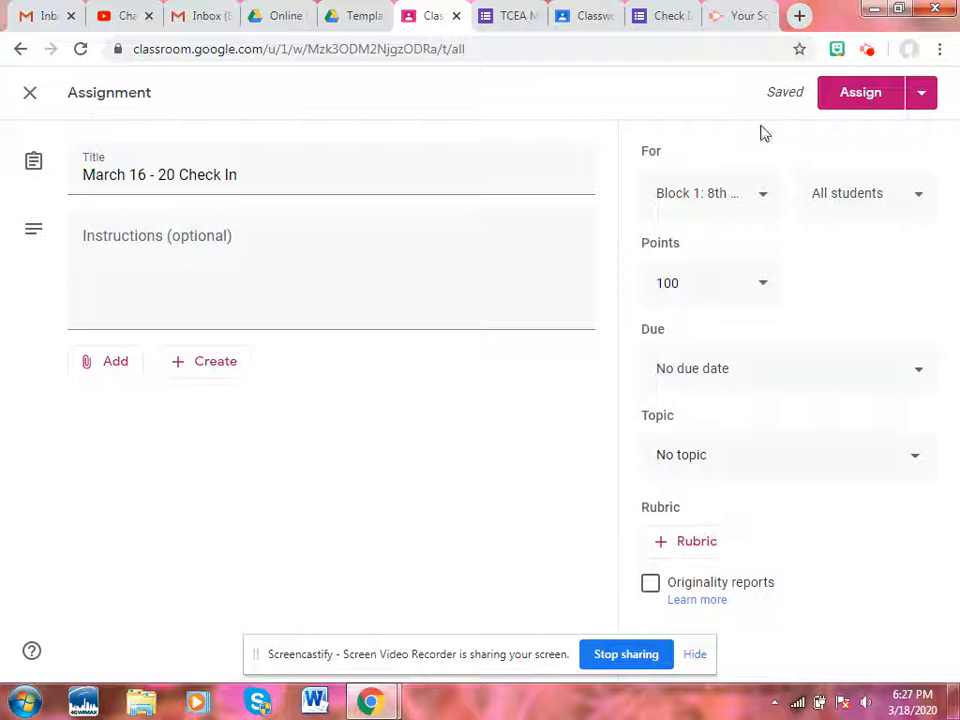
pyautogui.click(918, 96)
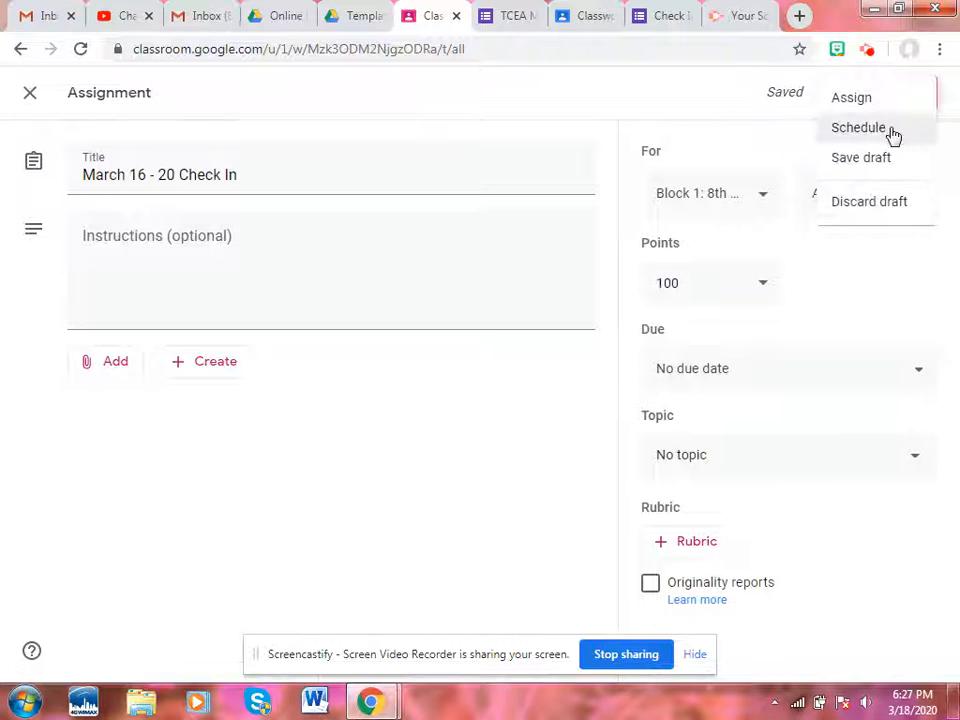
pyautogui.click(888, 205)
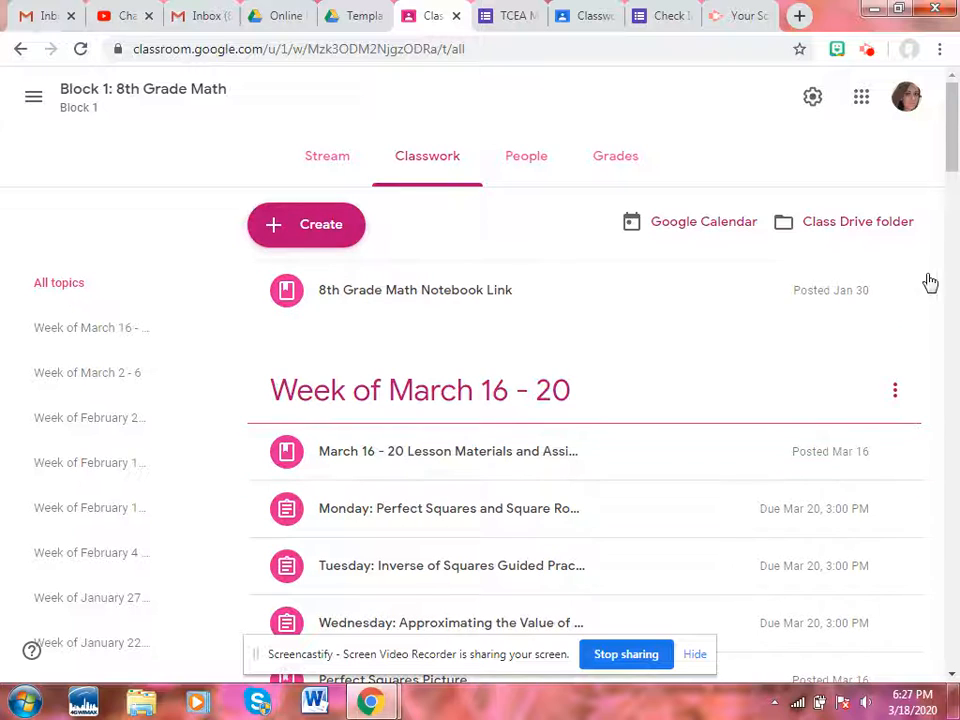
pyautogui.click(895, 292)
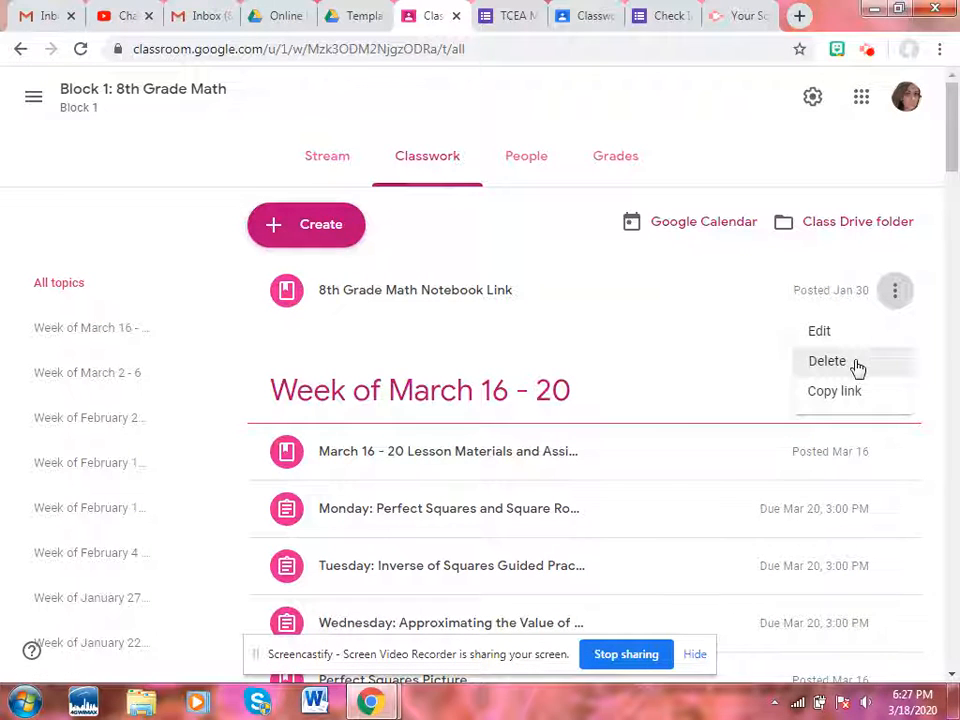
pyautogui.click(620, 300)
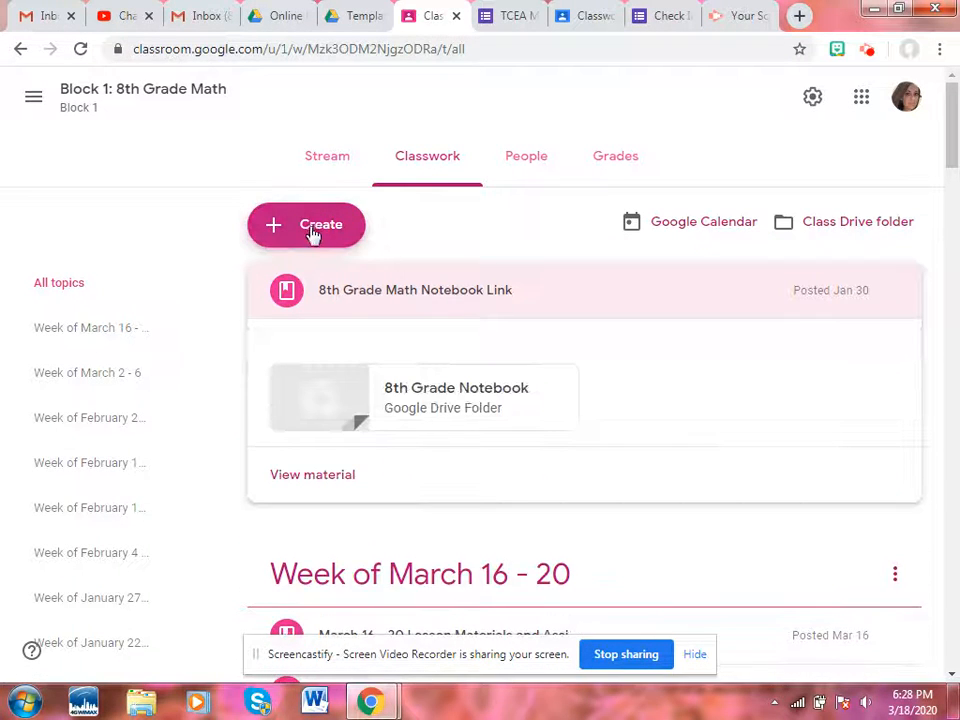
pyautogui.click(396, 310)
# Create a new assignment in Block 1: 8th Grade Math titled "March 16 - 20 CheckIn"
pyautogui.click(325, 232)
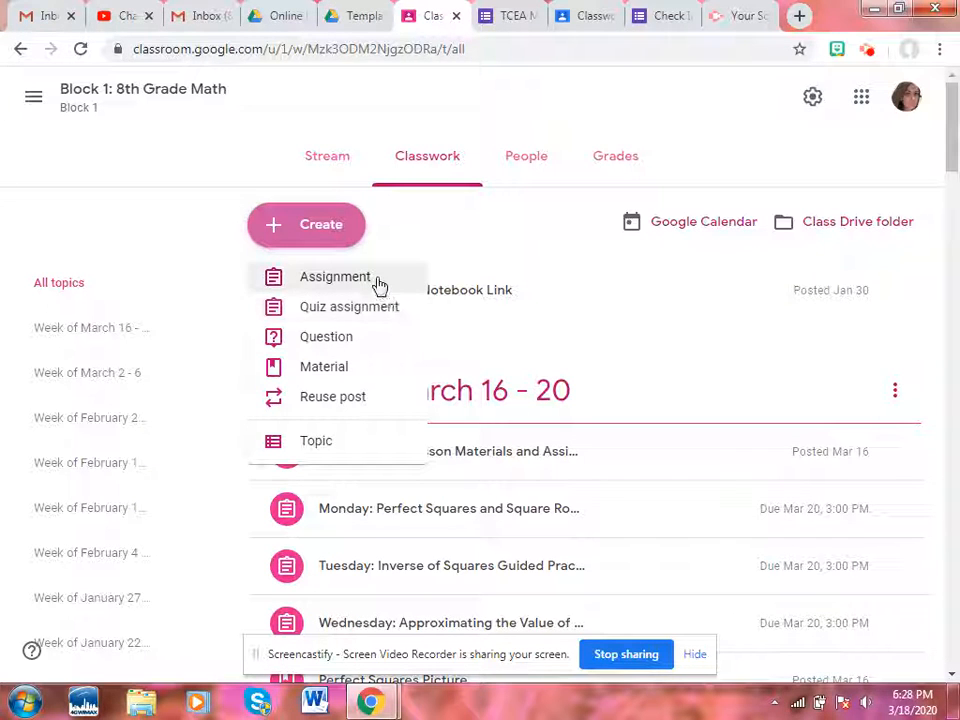
pyautogui.click(377, 285)
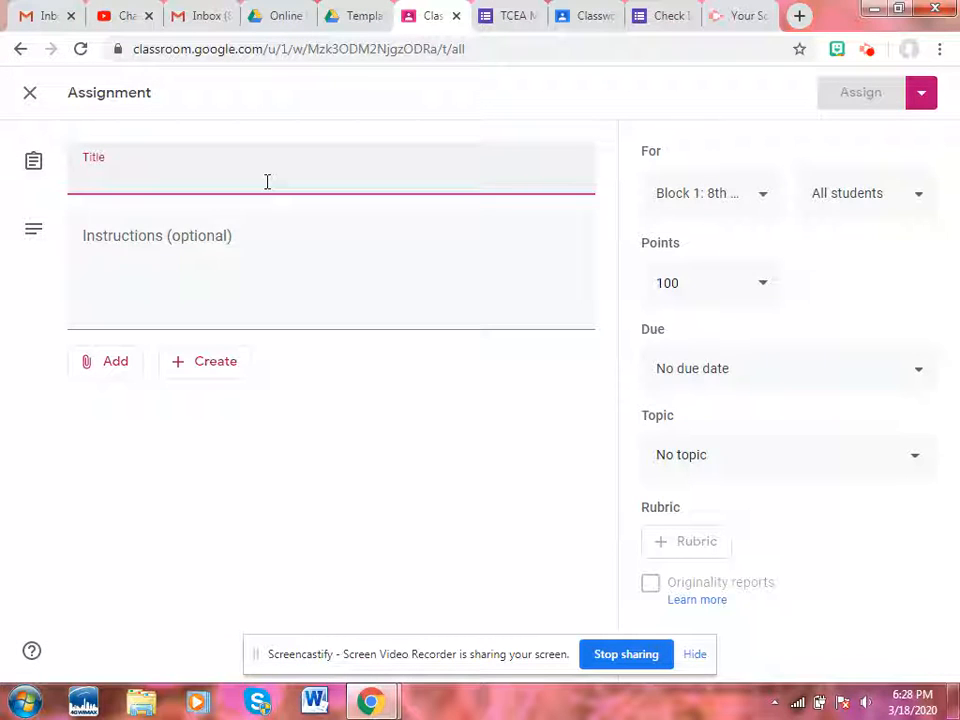
pyautogui.write('Marc')
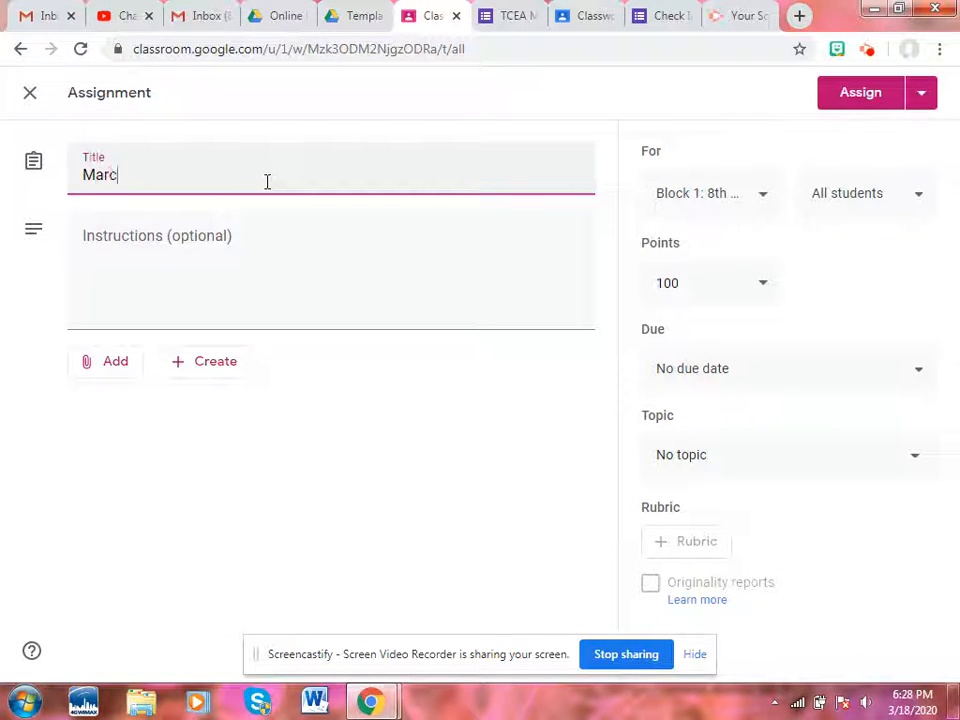
pyautogui.write('h 16 - 20')
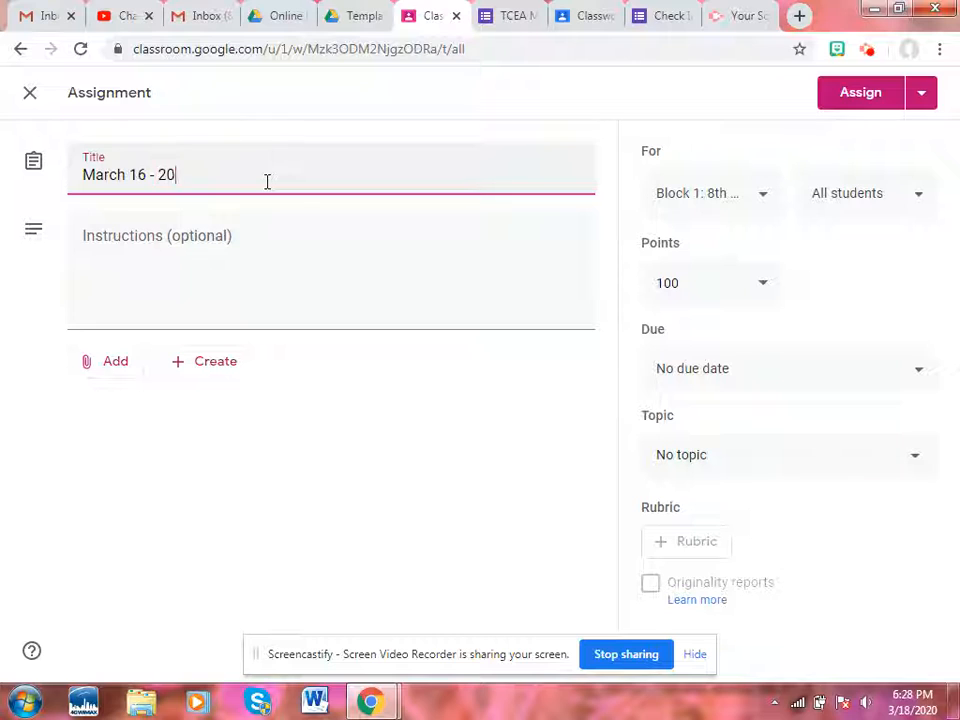
pyautogui.write(' Chec')
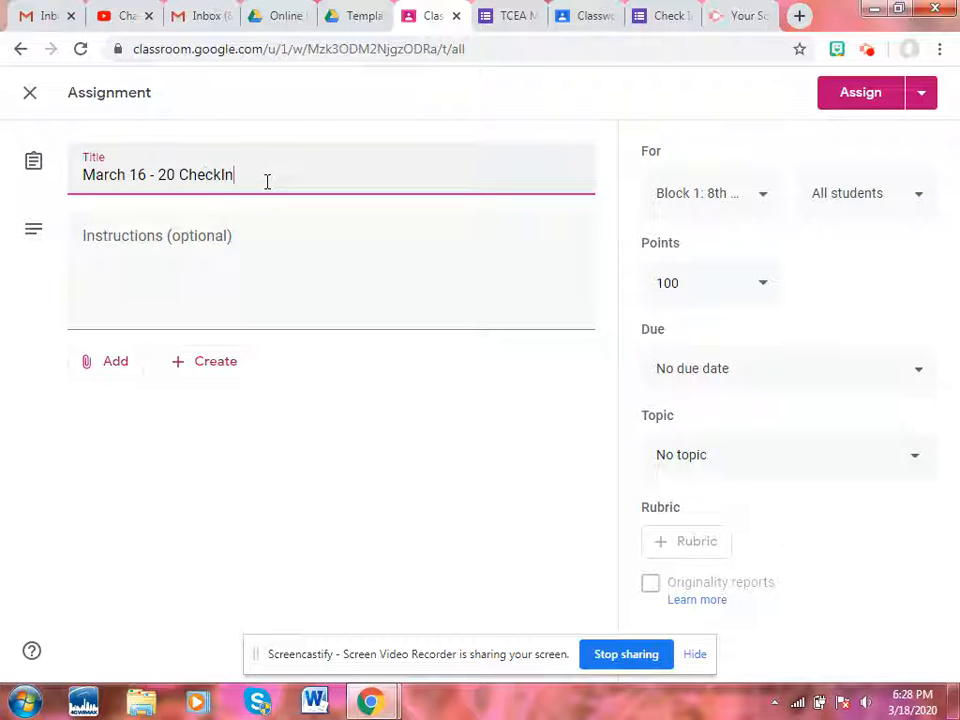
pyautogui.write('kIn')
pyautogui.click(119, 258)
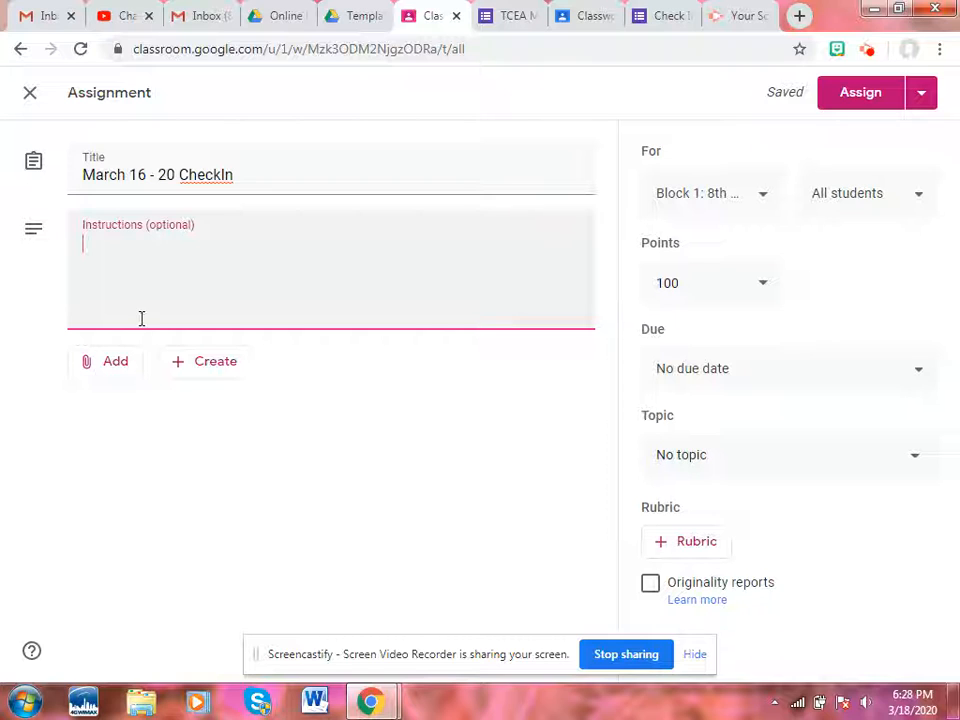
# Attach the TCEA March 16 - 20 check-in form from Google Drive to the assignment
pyautogui.click(125, 372)
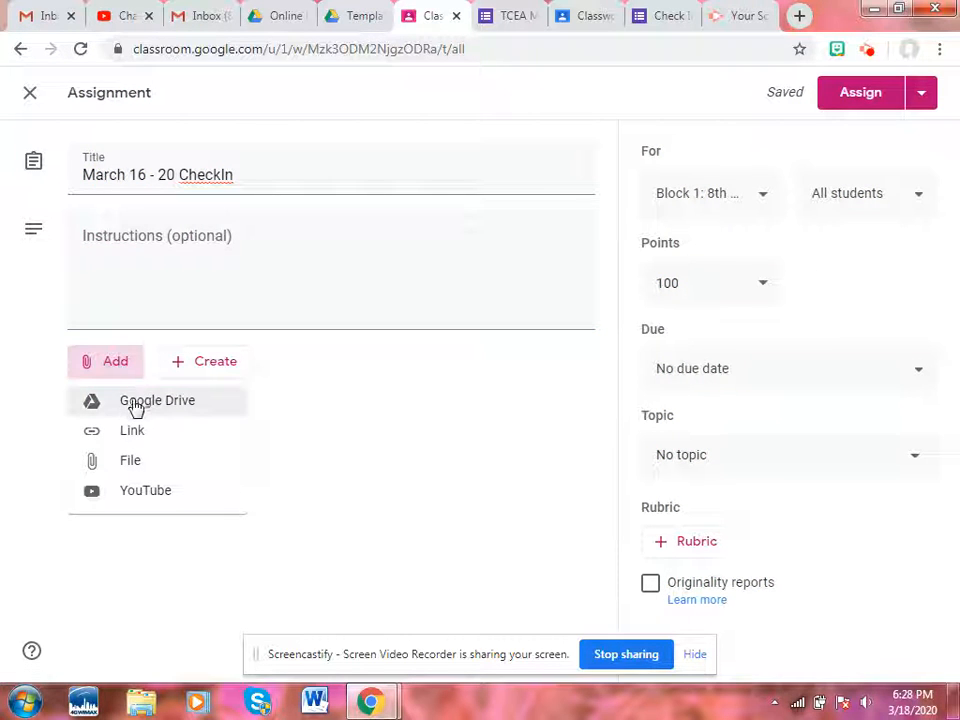
pyautogui.click(137, 406)
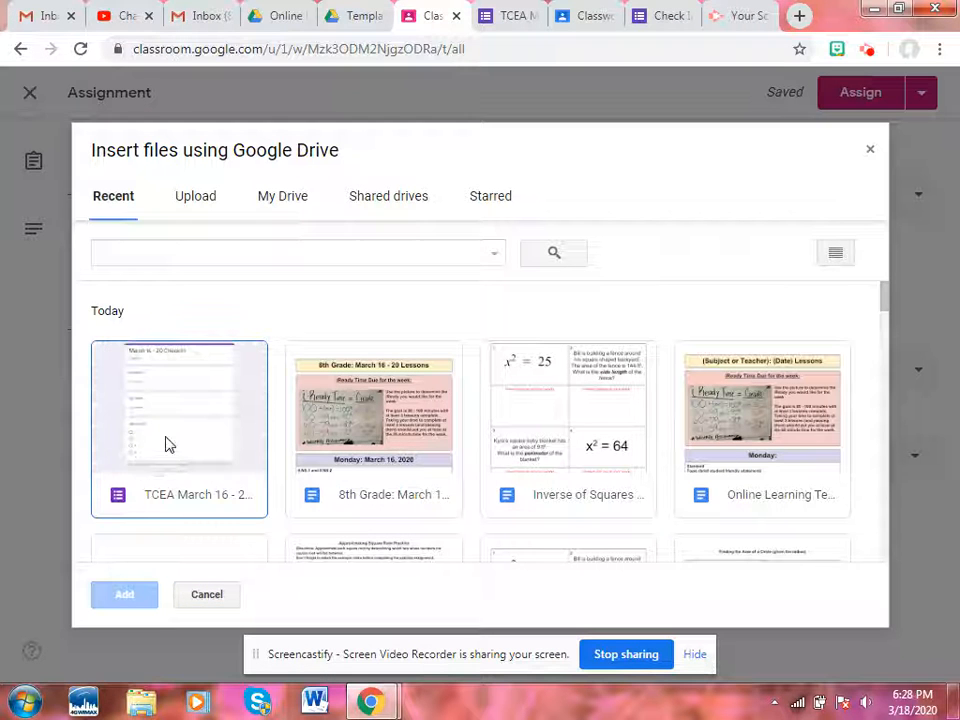
pyautogui.click(185, 478)
pyautogui.click(122, 600)
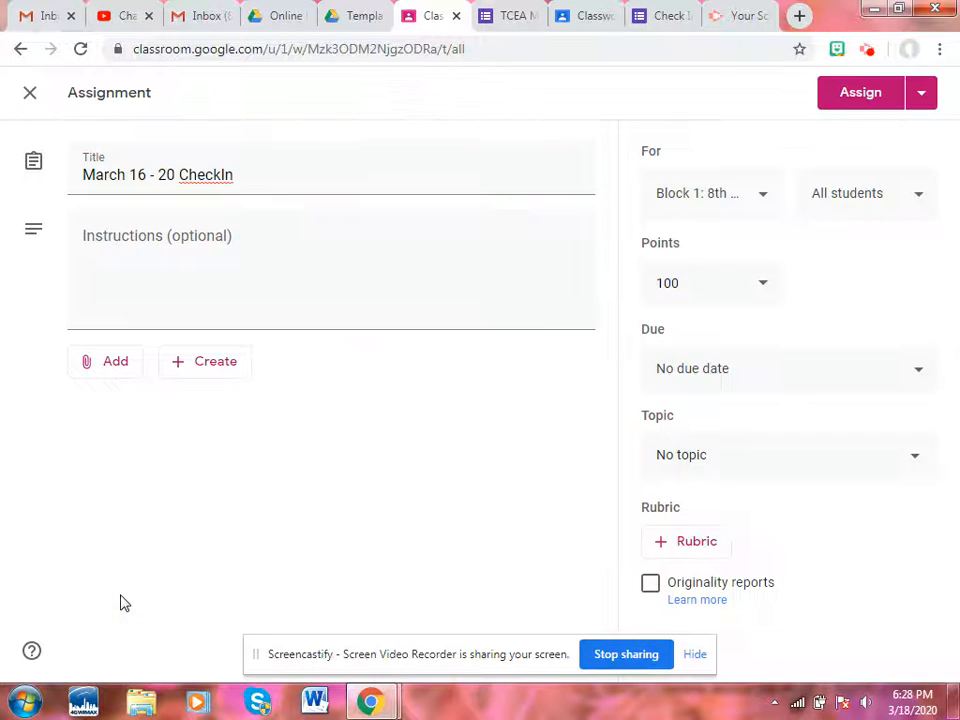
# Add the Block 2 8th grade class to the classes receiving the assignment
pyautogui.click(713, 196)
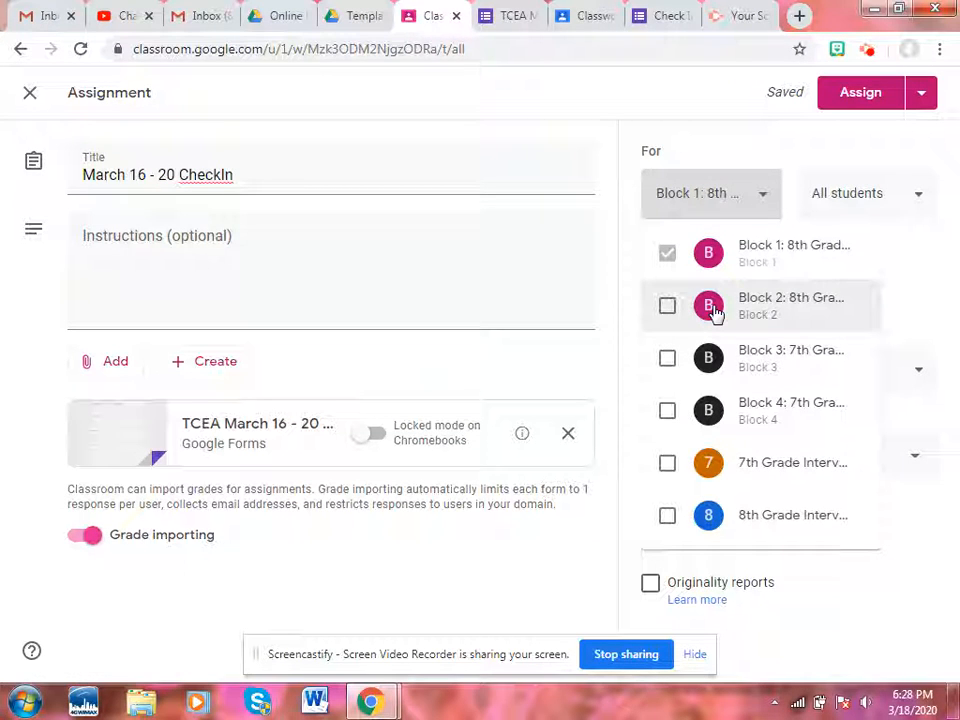
pyautogui.click(712, 309)
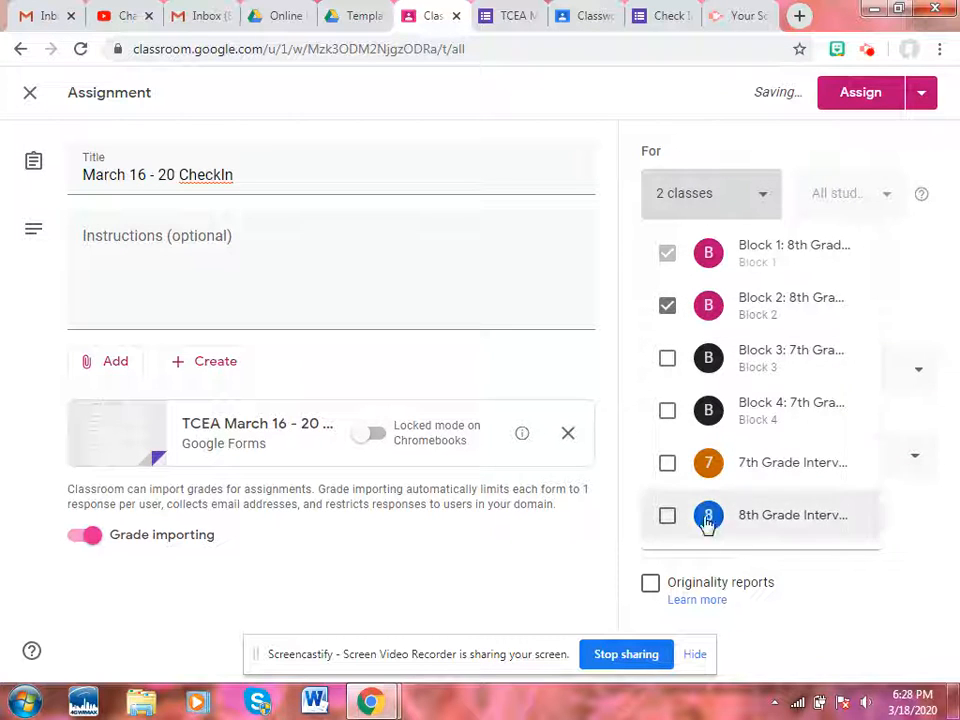
pyautogui.click(754, 186)
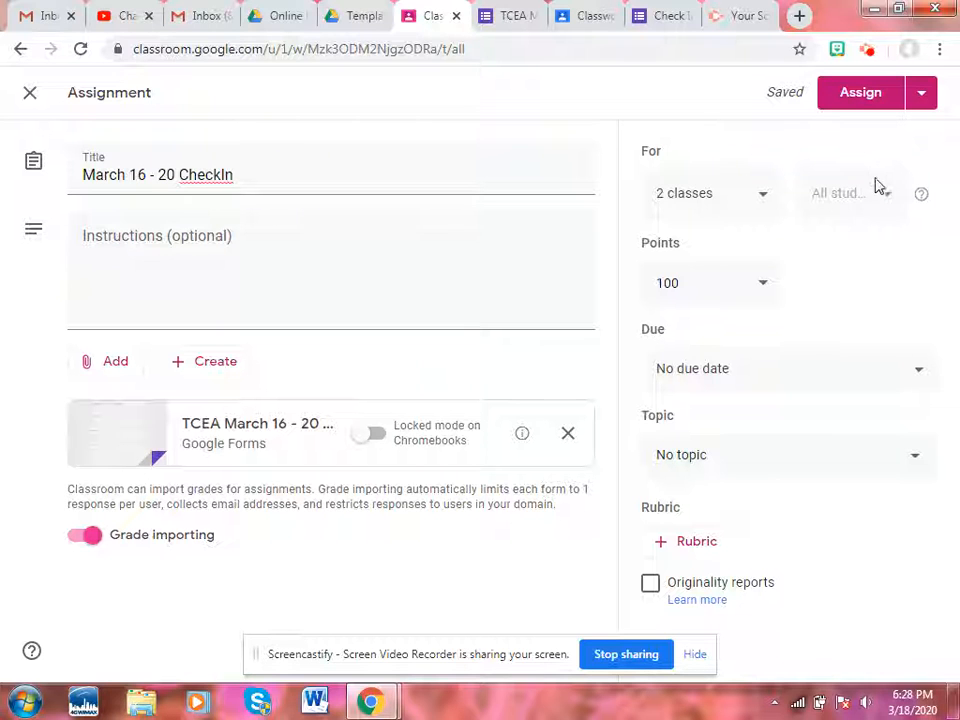
# Limit the assignment to Block 1 again and view its list of selectable students
pyautogui.click(733, 191)
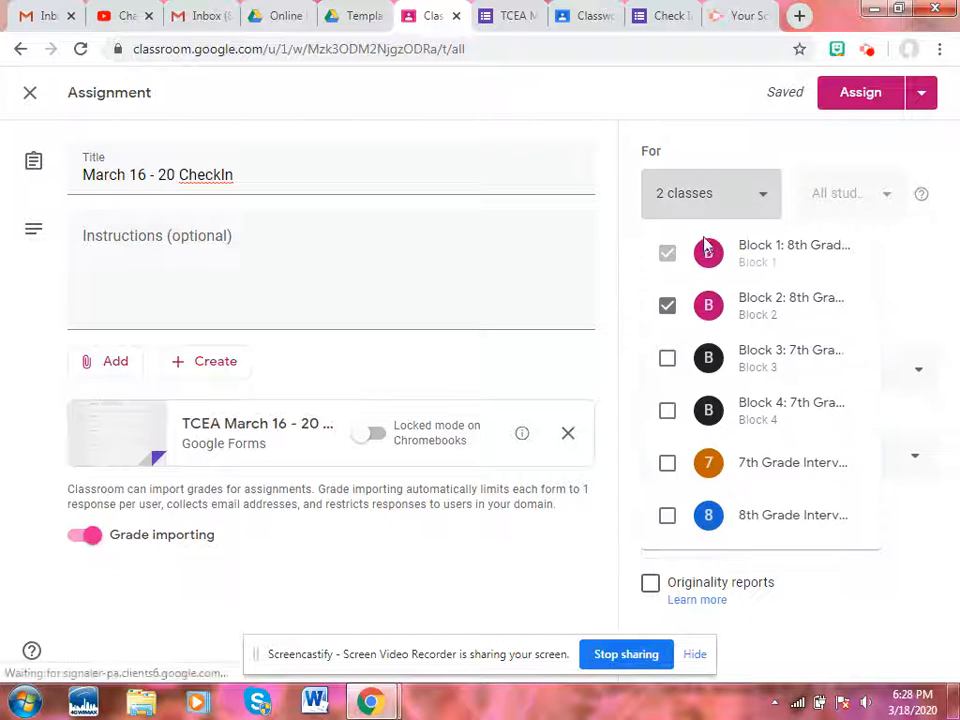
pyautogui.click(692, 310)
pyautogui.click(737, 159)
pyautogui.click(853, 199)
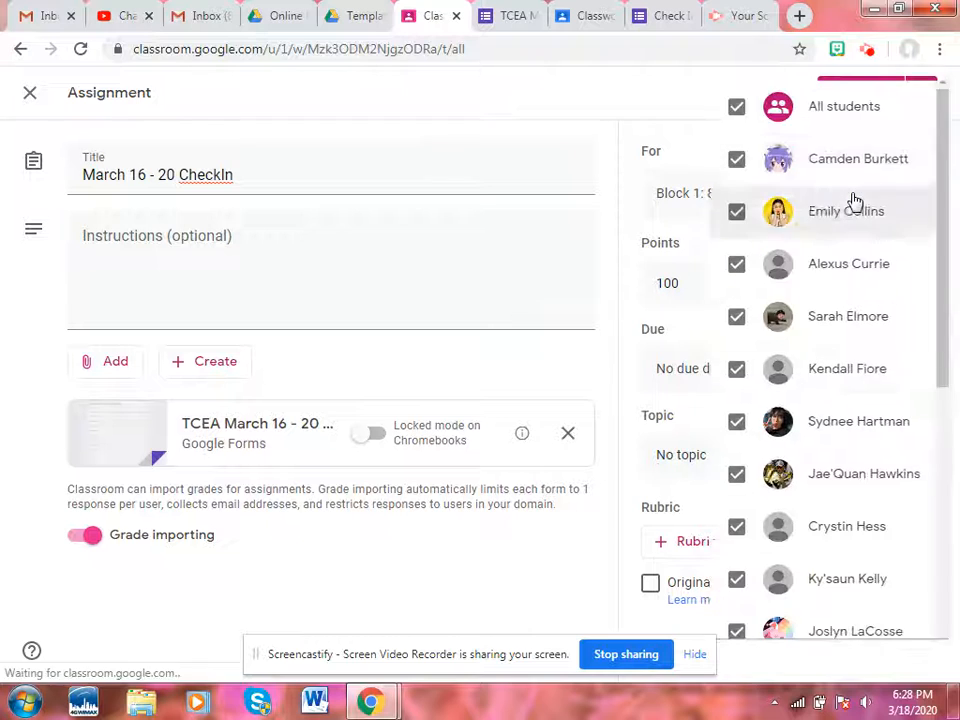
pyautogui.click(690, 97)
# Include Block 2 alongside Block 1 so that both 8th grade classes receive the assignment
pyautogui.click(700, 196)
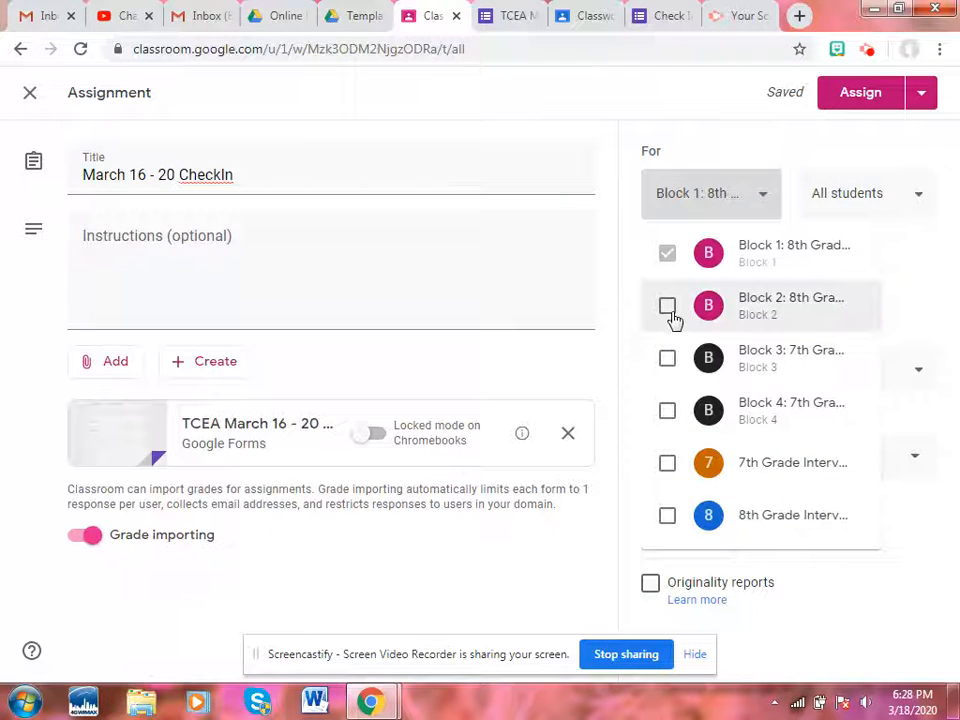
pyautogui.click(667, 305)
pyautogui.click(712, 148)
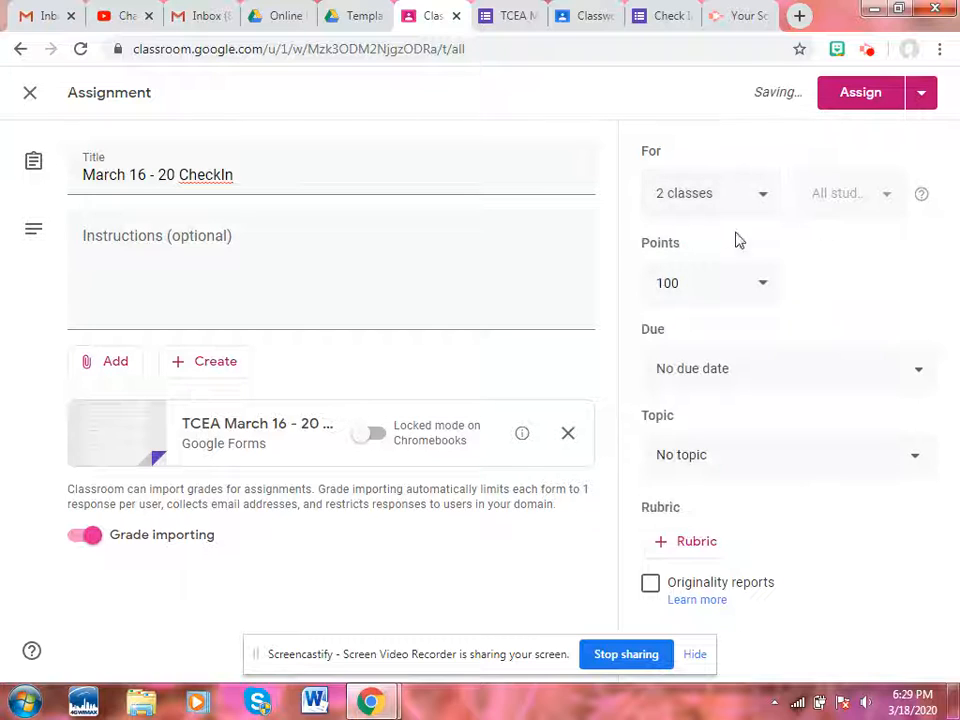
# Set the assignment's points to Ungraded
pyautogui.click(688, 290)
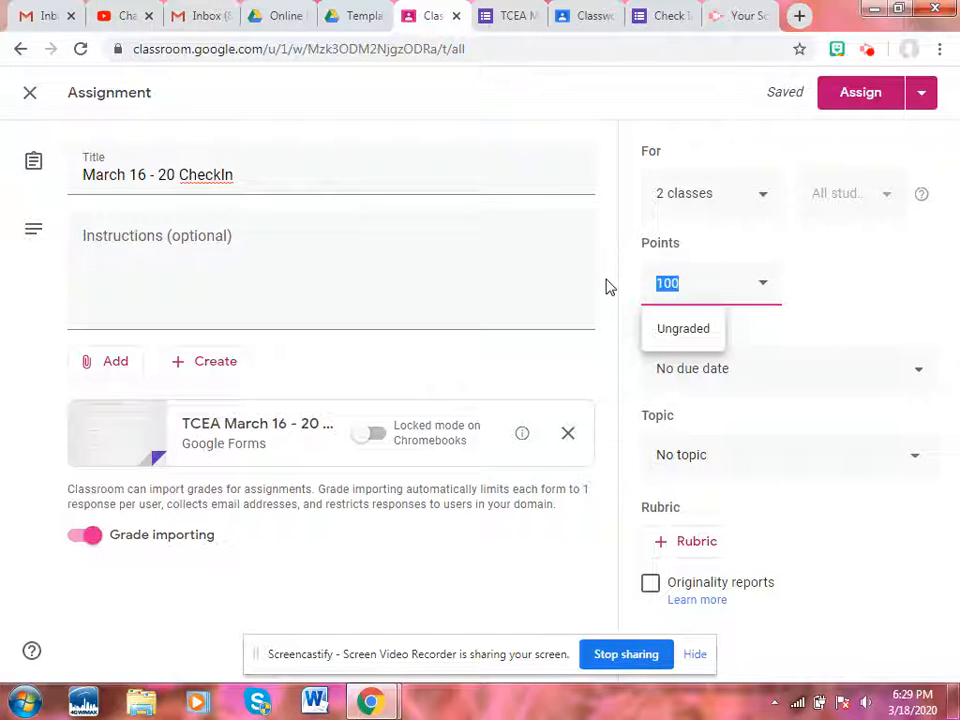
pyautogui.write('0')
pyautogui.click(670, 328)
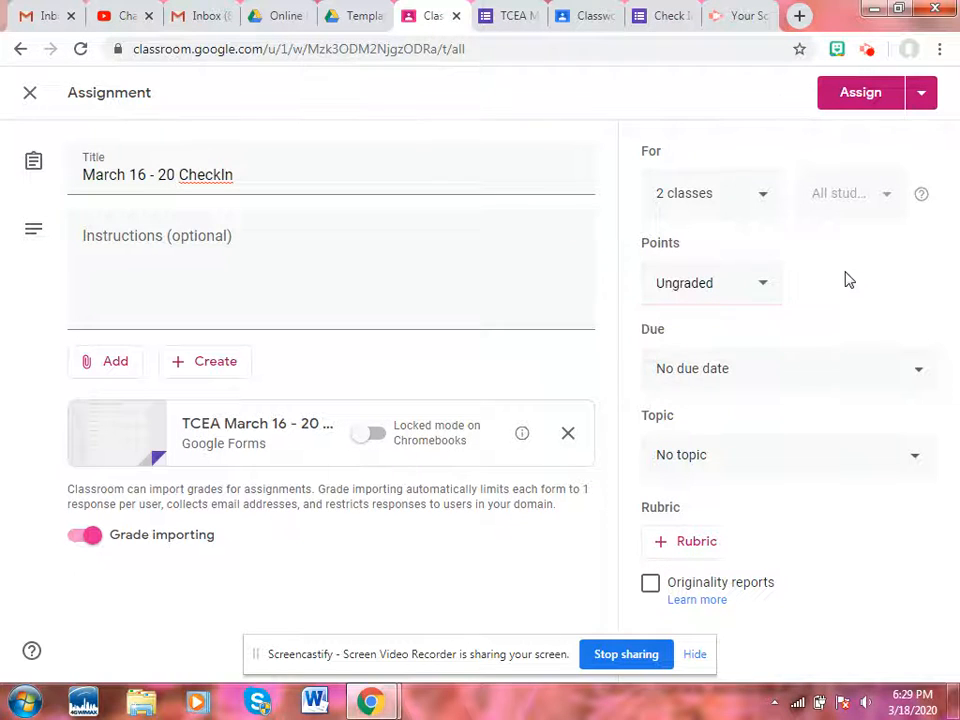
# Set the assignment's due date to Mar 20, 2020 and its due time to 3:00 PM
pyautogui.click(840, 378)
pyautogui.click(833, 440)
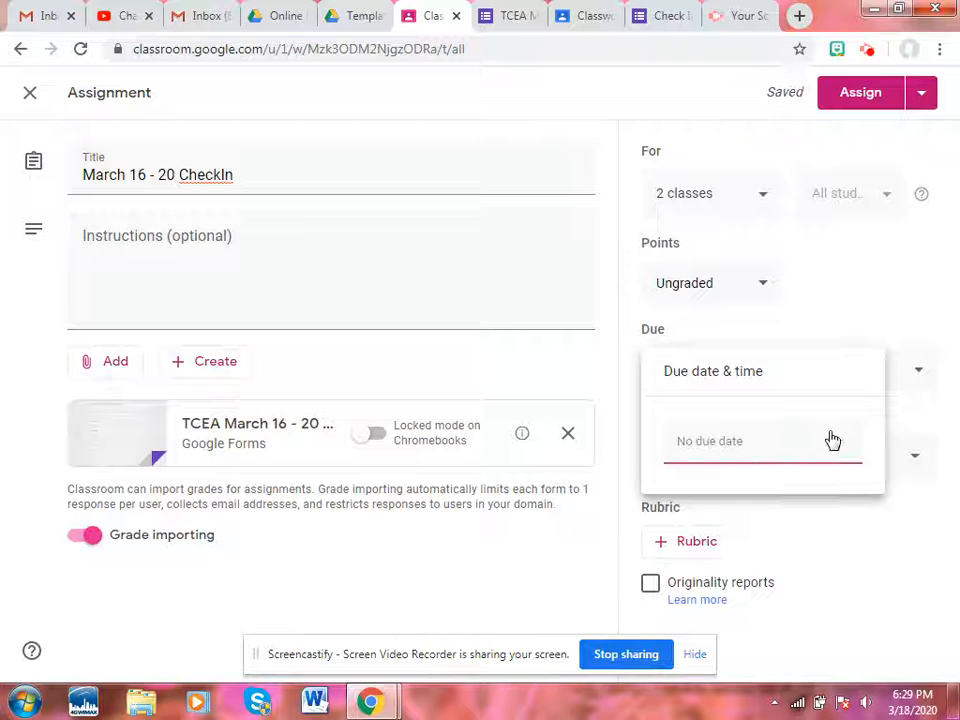
pyautogui.click(826, 590)
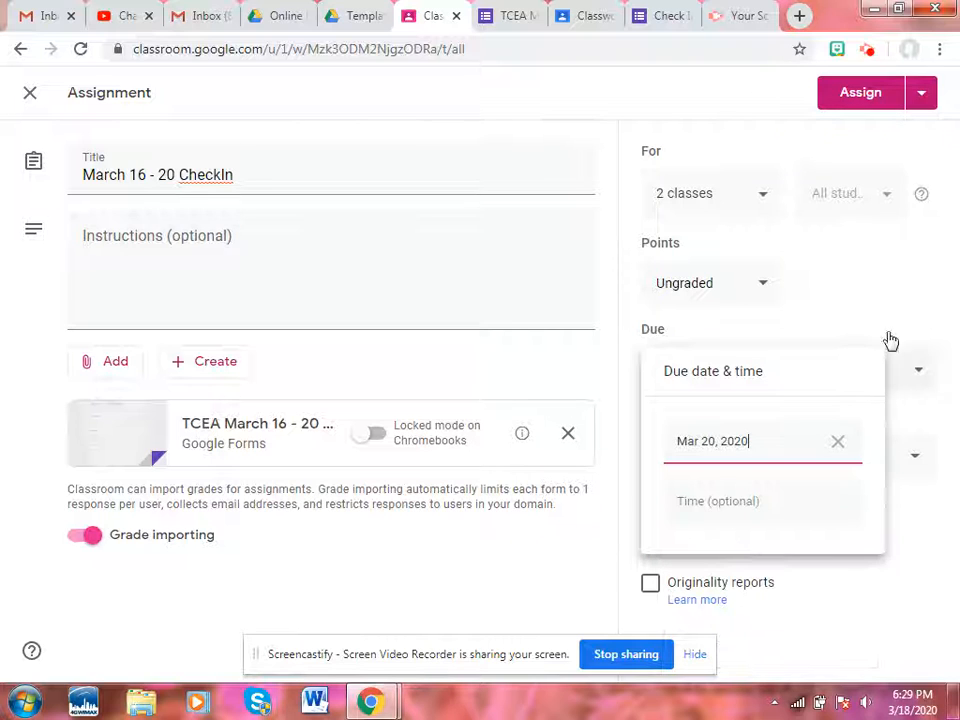
pyautogui.click(830, 316)
pyautogui.click(718, 371)
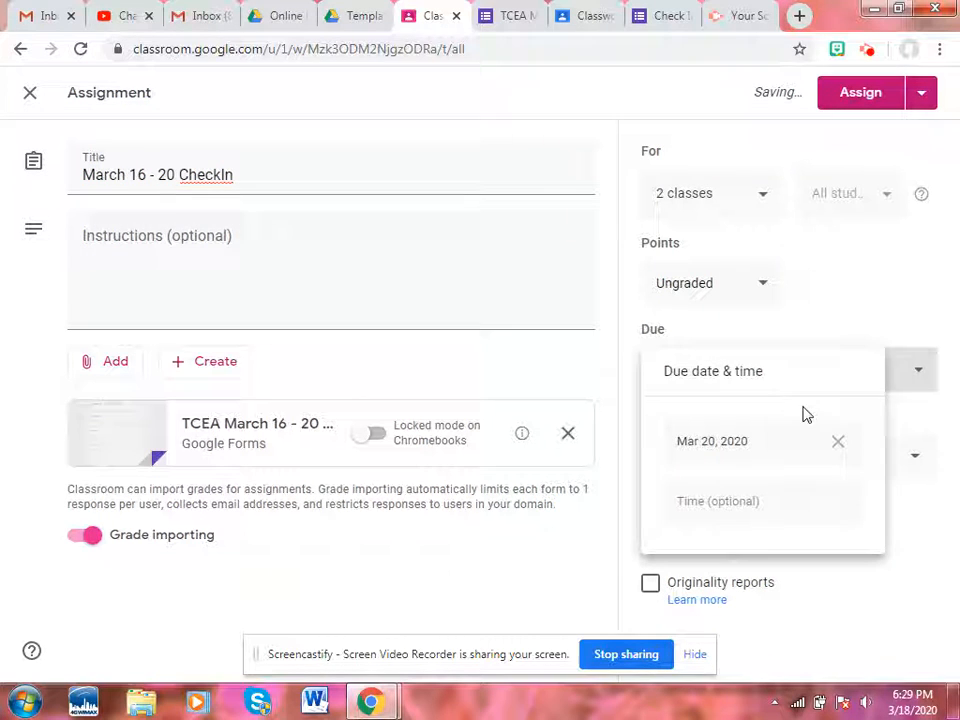
pyautogui.click(732, 503)
pyautogui.write('3')
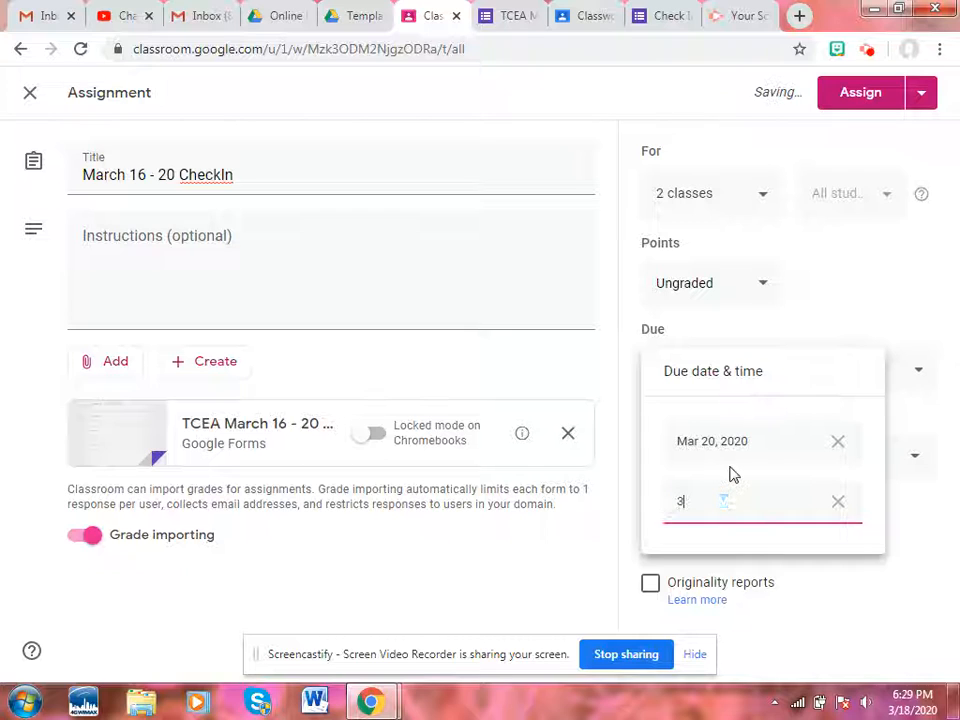
pyautogui.write(':00')
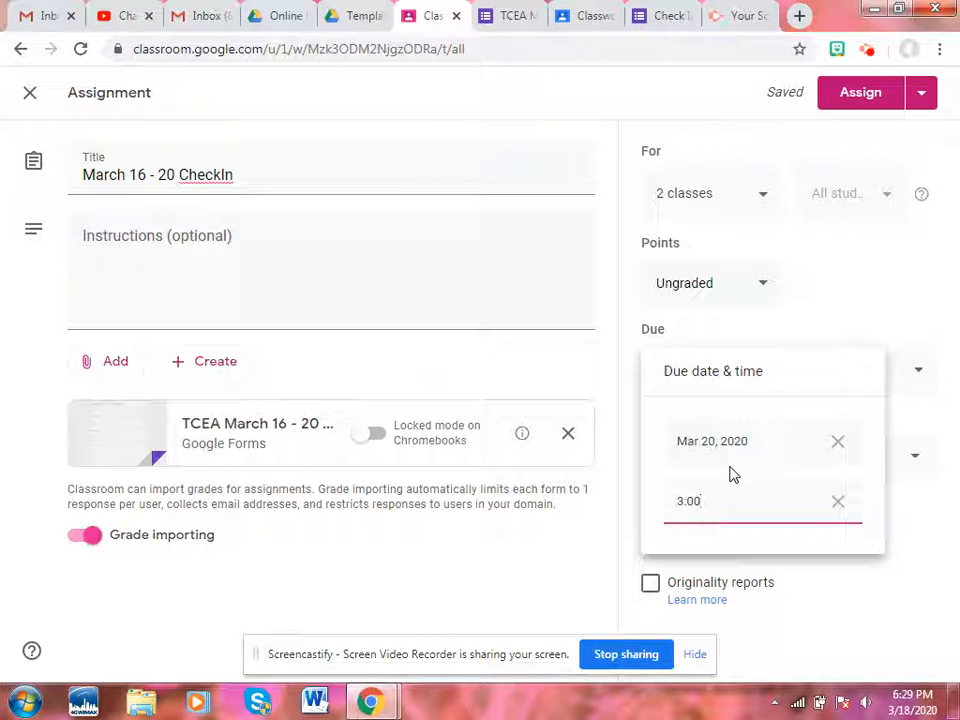
pyautogui.click(839, 540)
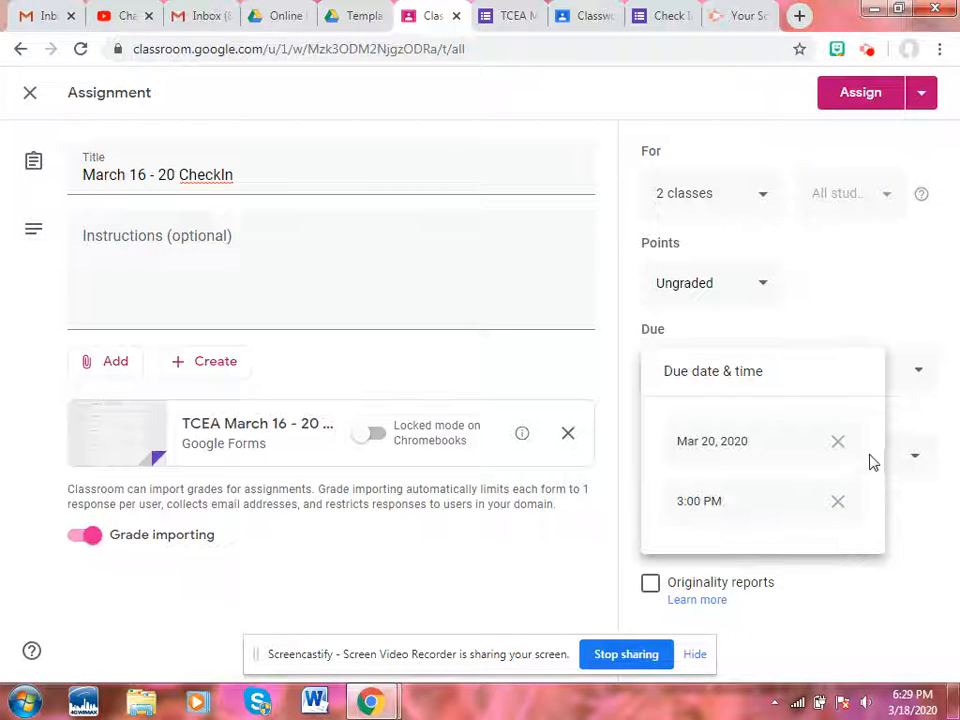
pyautogui.click(878, 290)
# File the assignment under the Week of March 16 - 20 topic and check the available assigning and scheduling options
pyautogui.click(699, 453)
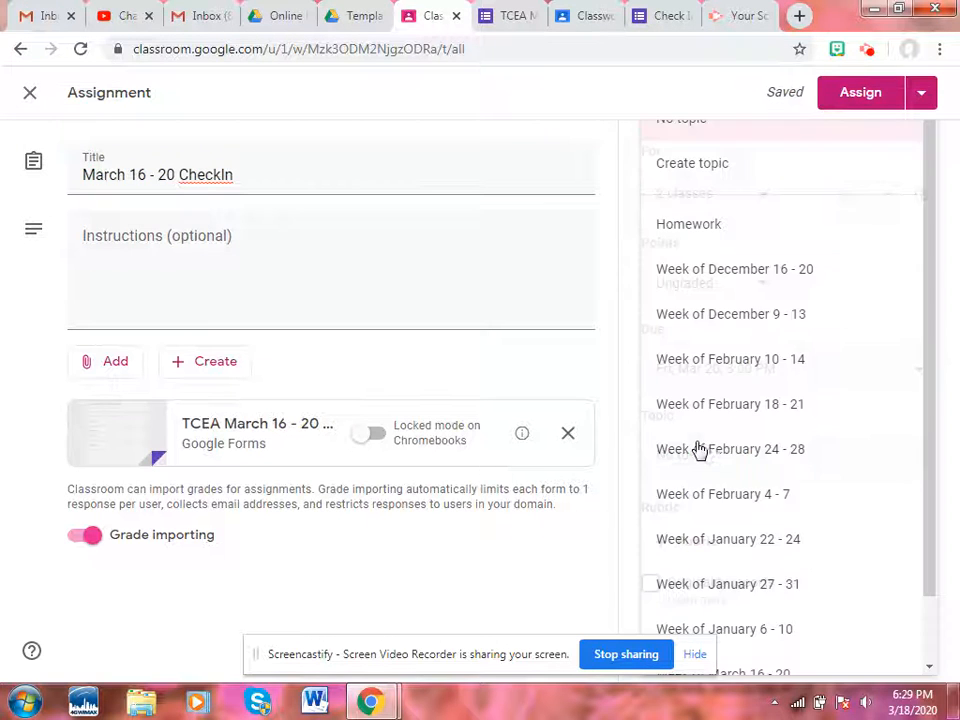
pyautogui.scroll(-1, 760, 512)
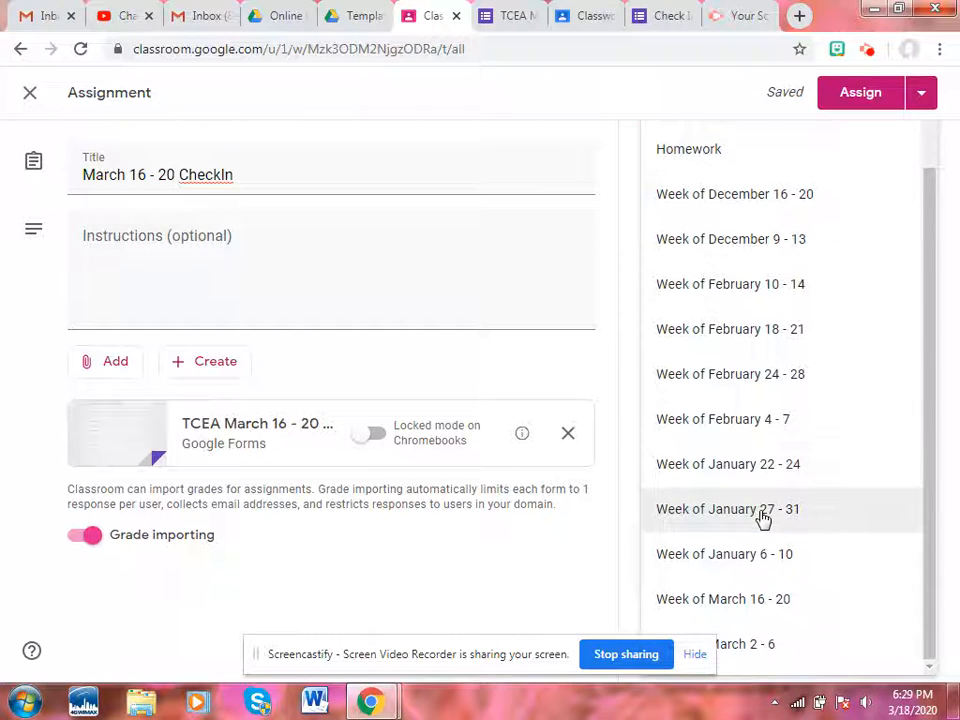
pyautogui.click(773, 602)
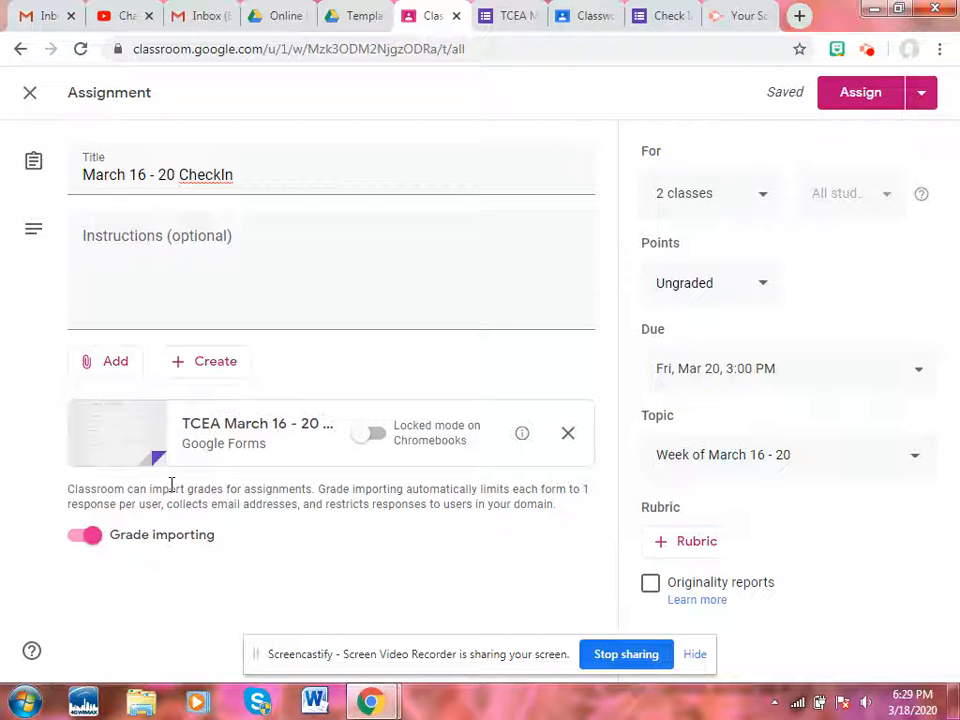
pyautogui.click(921, 92)
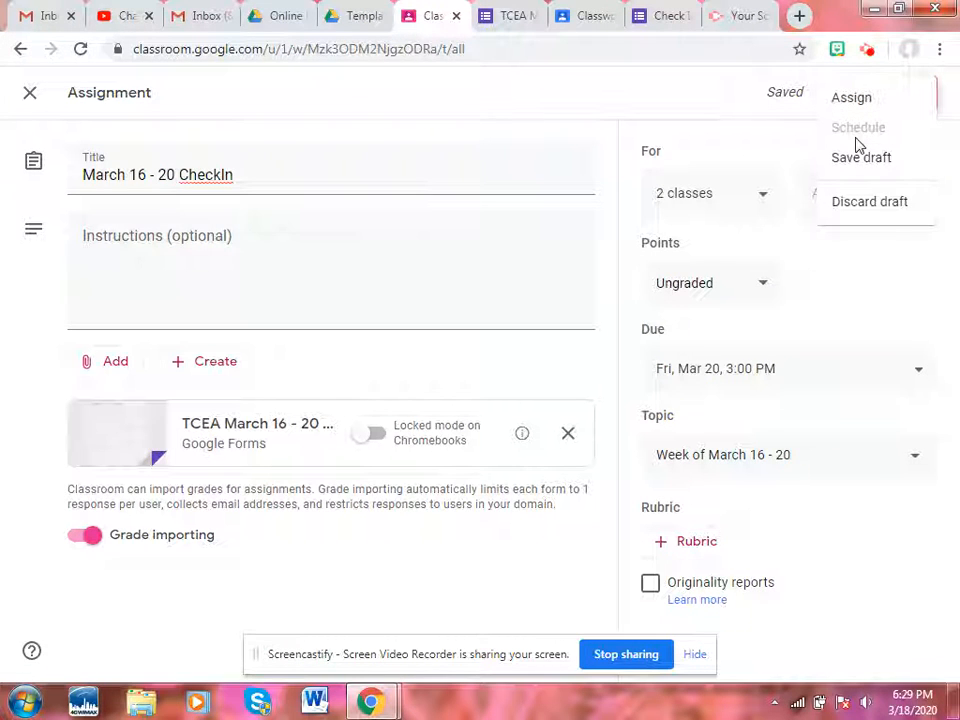
pyautogui.click(729, 148)
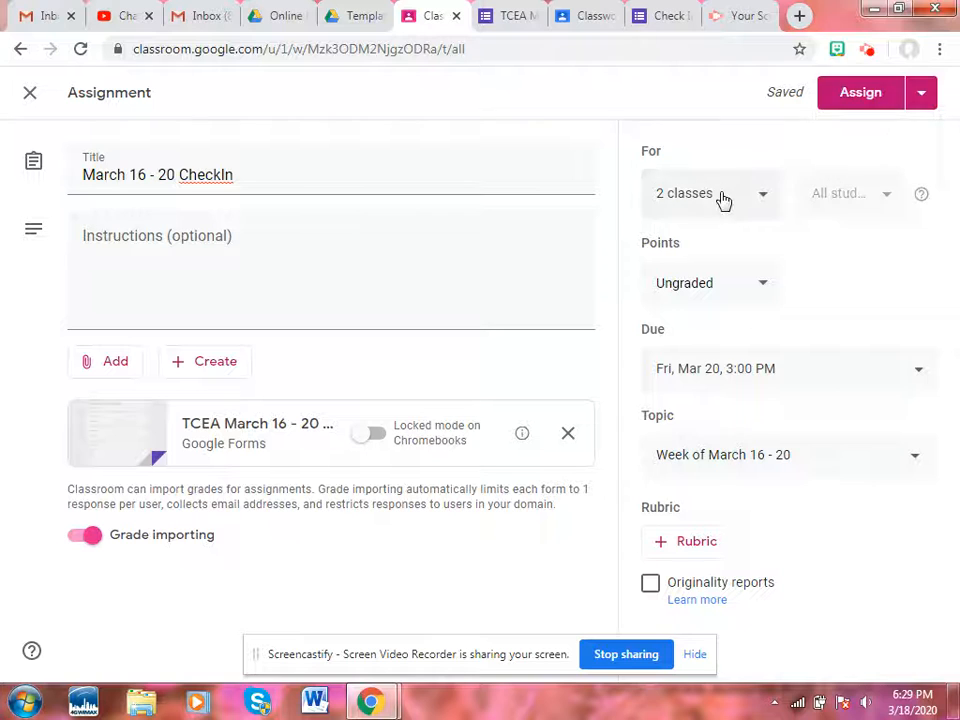
# Remove Block 2 so only Block 1 receives the assignment, and check the available assigning and scheduling options
pyautogui.click(722, 198)
pyautogui.click(704, 305)
pyautogui.click(735, 124)
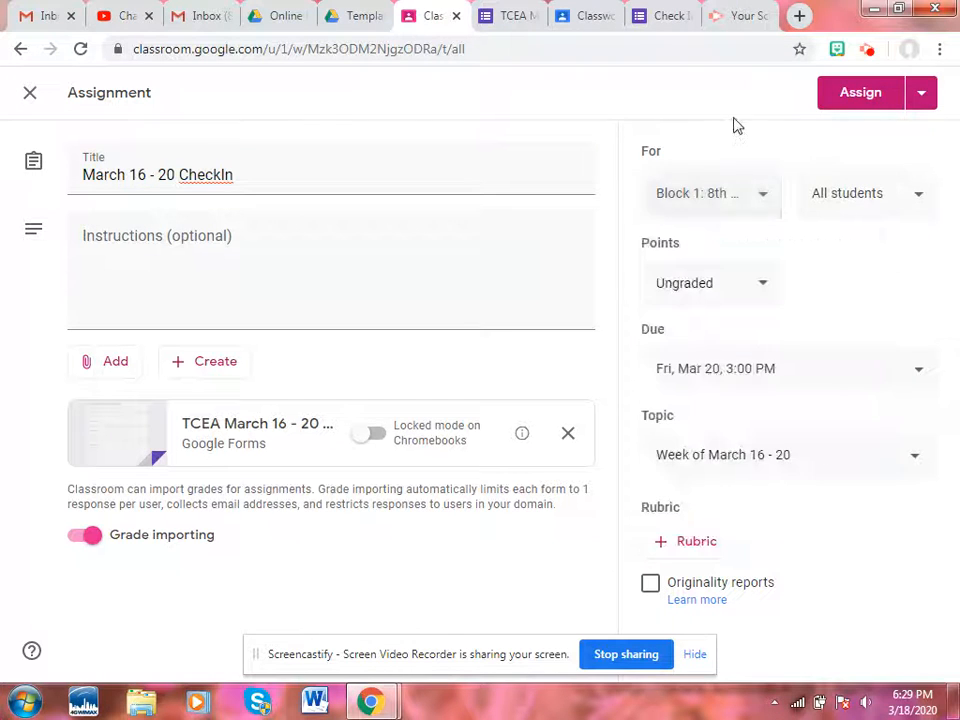
pyautogui.click(921, 94)
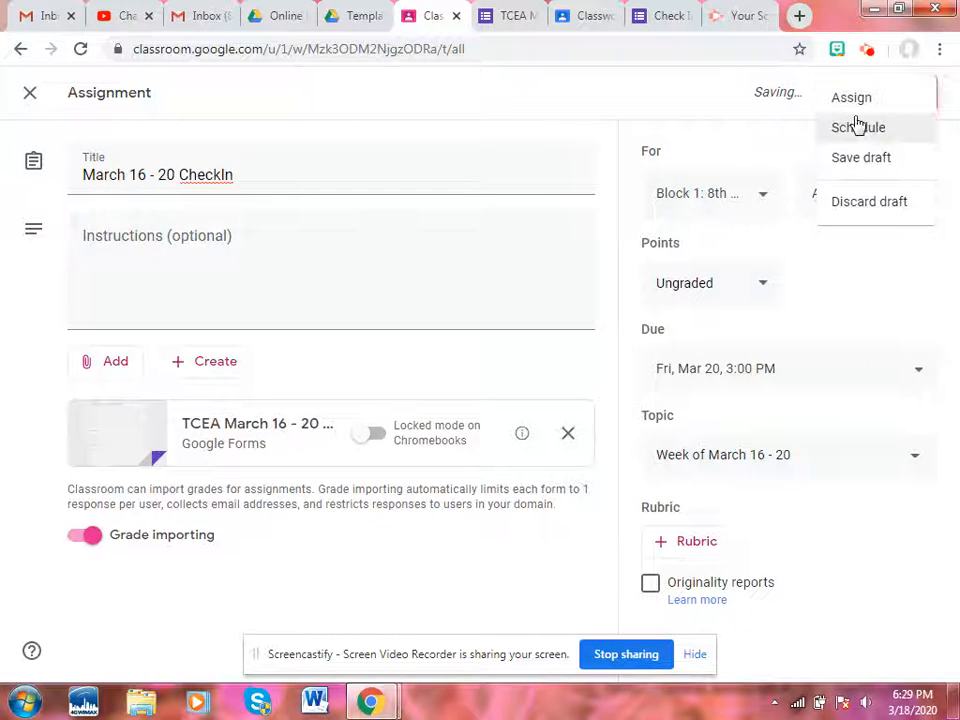
# Add Block 2 back to the assignment's recipients alongside Block 1
pyautogui.click(727, 200)
pyautogui.click(722, 200)
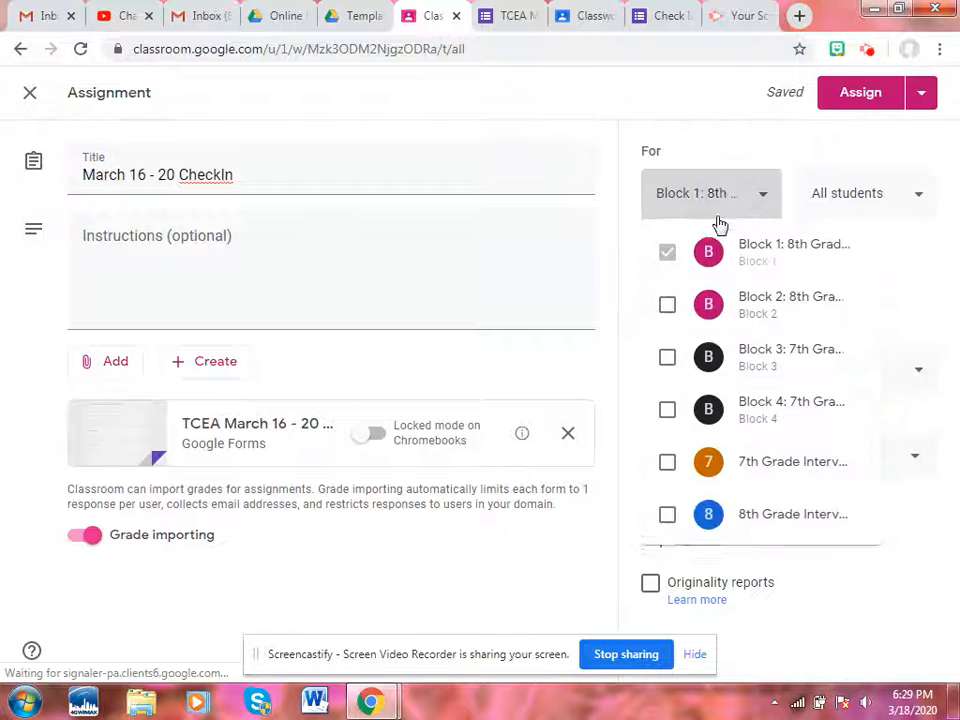
pyautogui.click(707, 304)
pyautogui.click(745, 107)
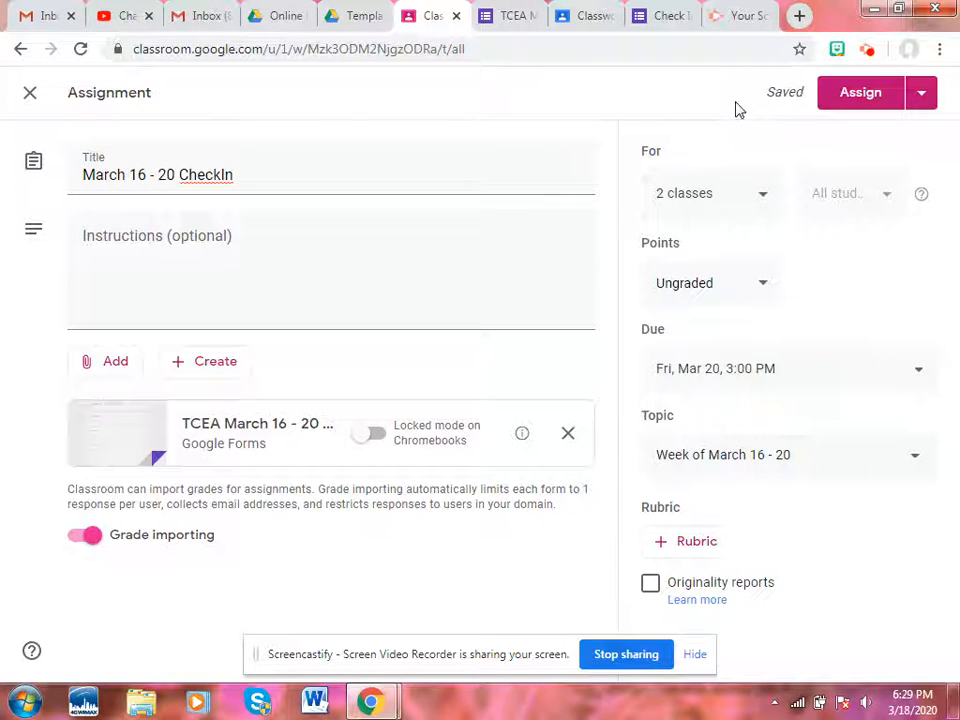
# Turn locked mode on Chromebooks on and back off for the attached form, and assign the check-in to both classes
pyautogui.click(370, 440)
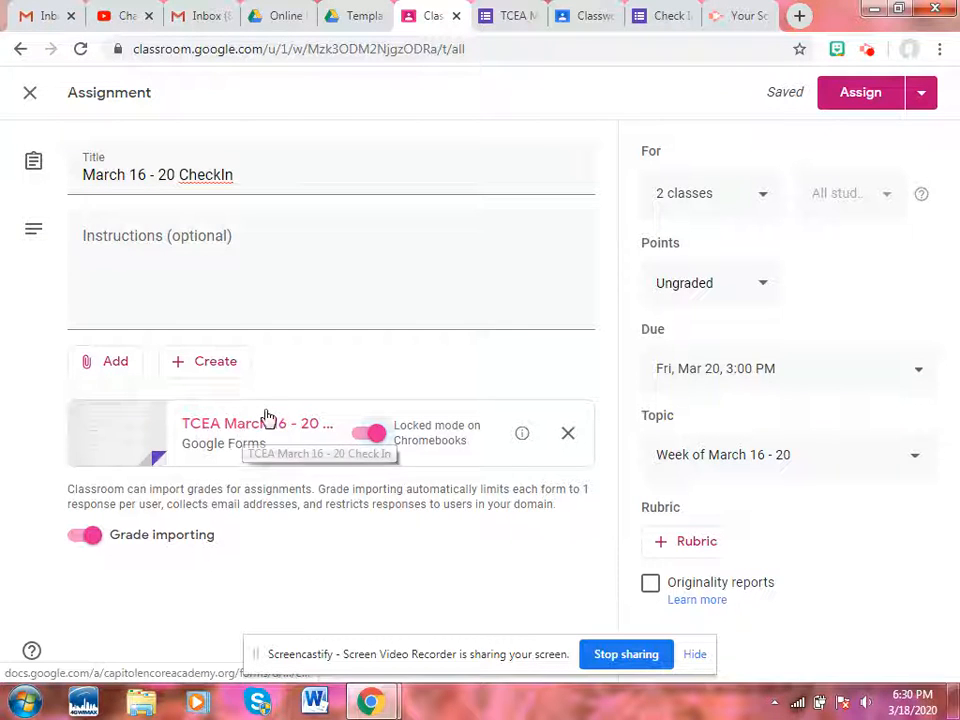
pyautogui.click(373, 441)
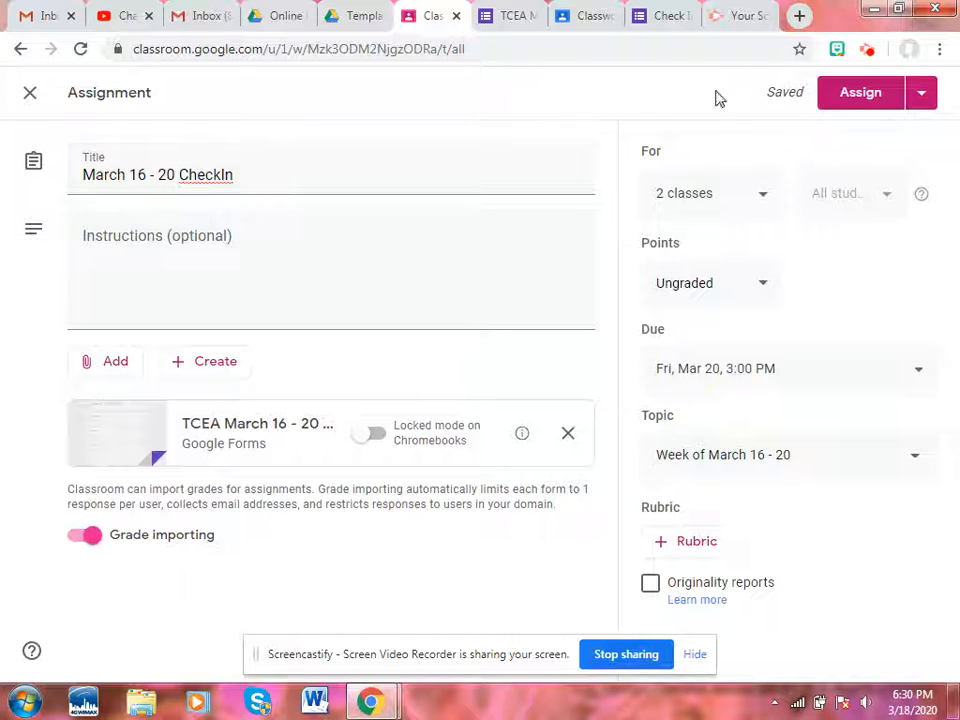
pyautogui.click(844, 99)
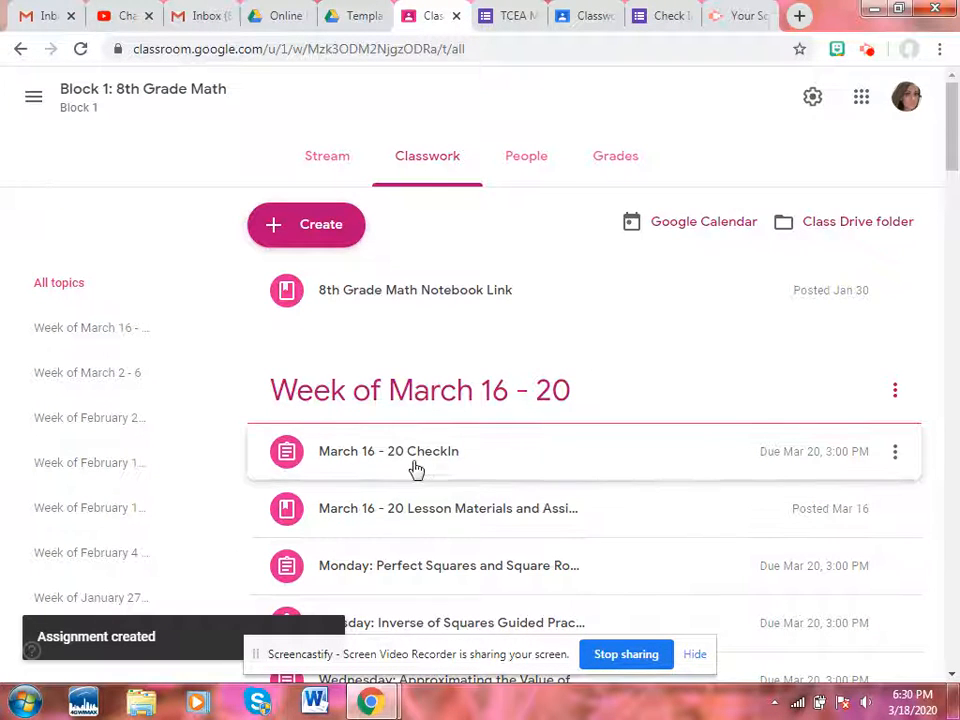
# Move the March 16 - 20 CheckIn assignment directly below the Wednesday assignment in the Week of March 16 - 20 topic
pyautogui.scroll(-2, 418, 470)
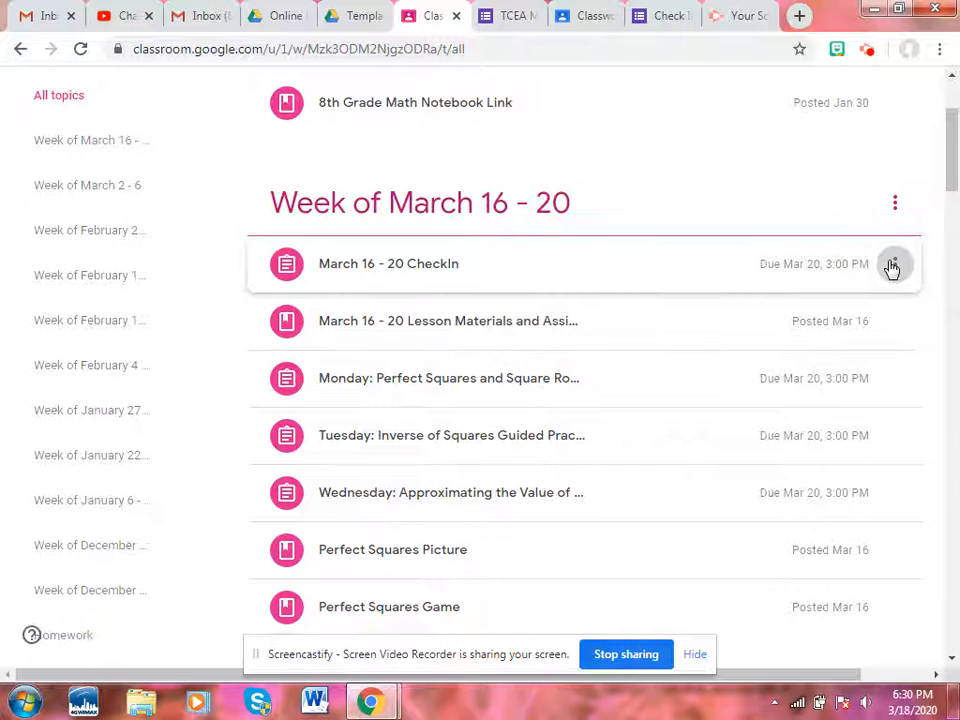
pyautogui.moveTo(894, 291); pyautogui.dragTo(876, 465)
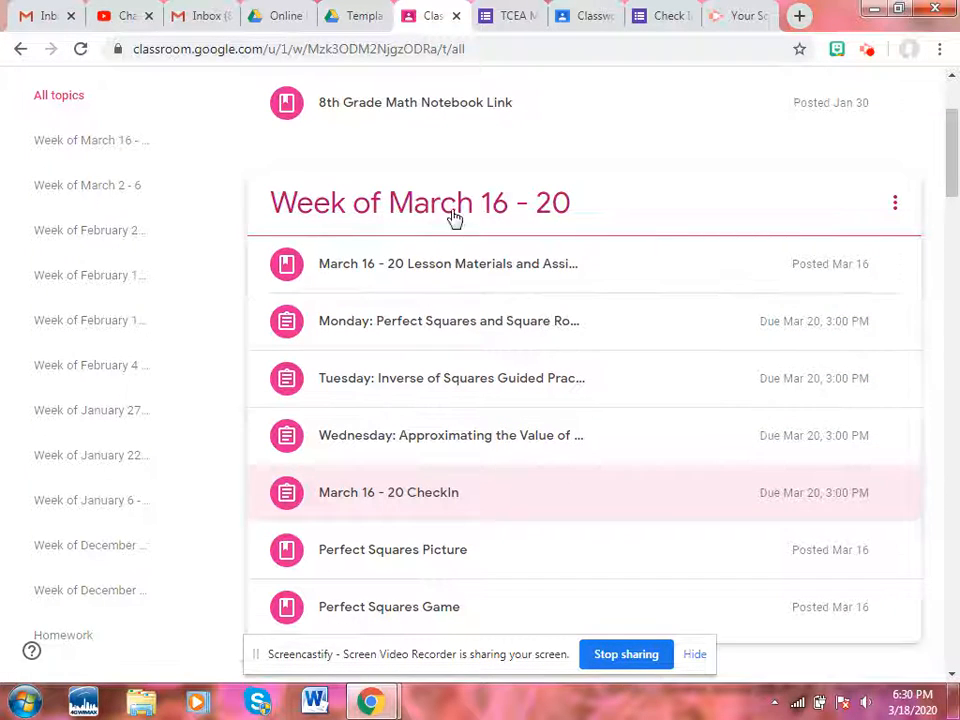
# Expand and collapse the Lesson Materials, Perfect Squares Picture and Perfect Squares Game posts to review the week's materials
pyautogui.scroll(-1, 459, 208)
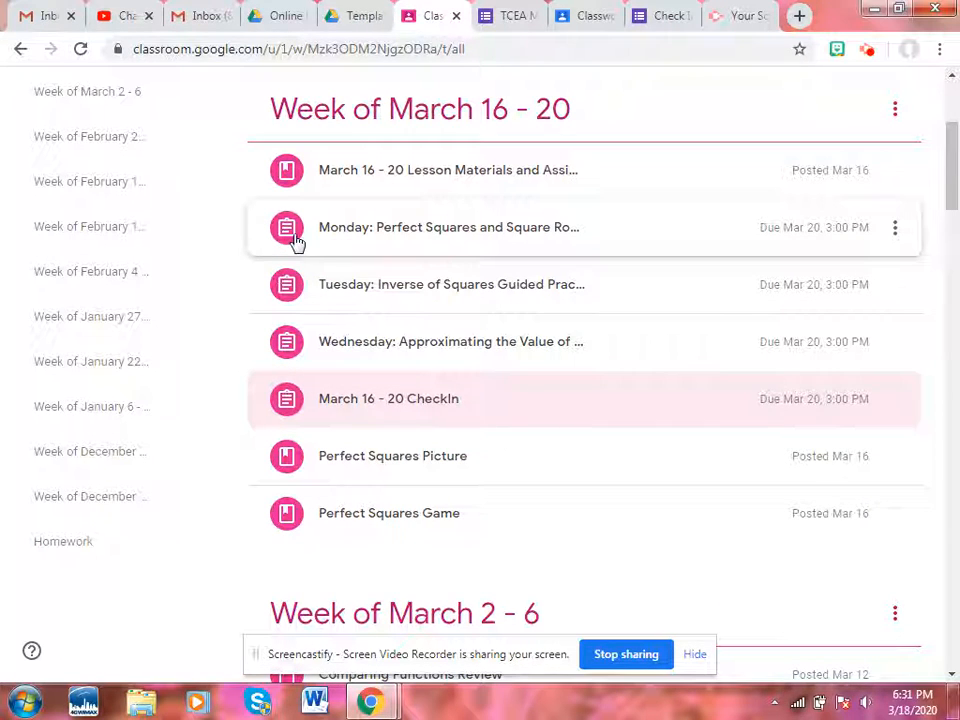
pyautogui.click(287, 176)
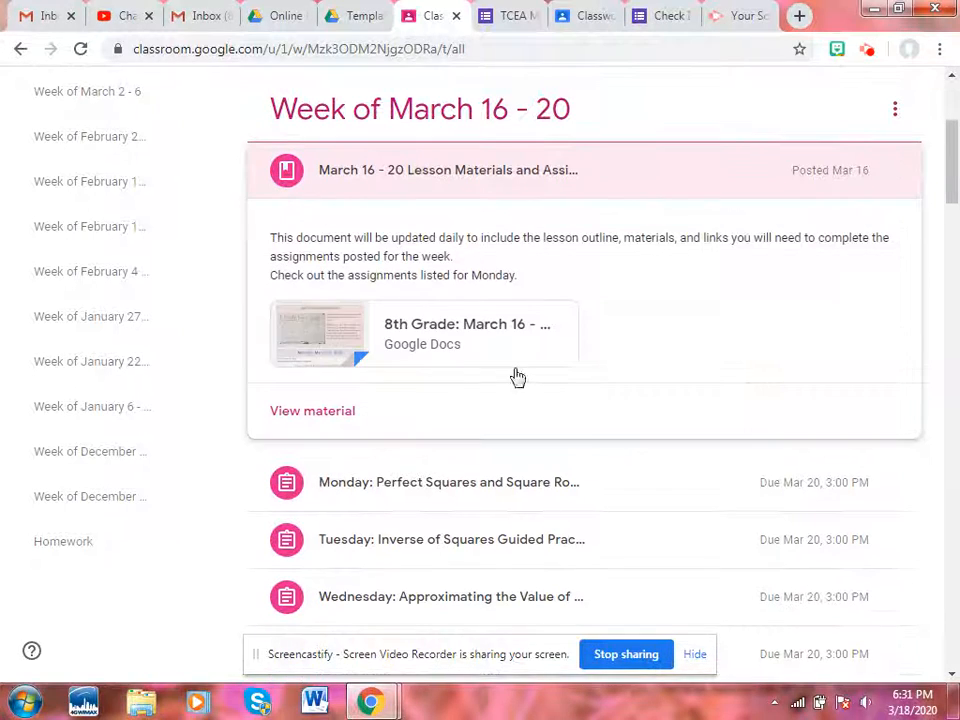
pyautogui.click(285, 171)
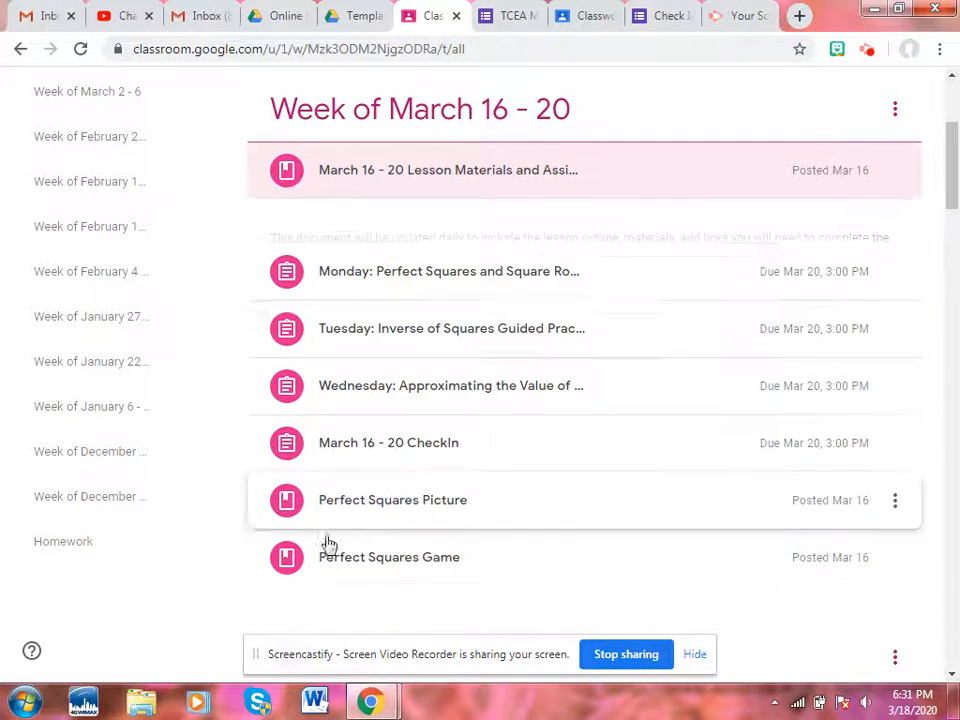
pyautogui.click(295, 455)
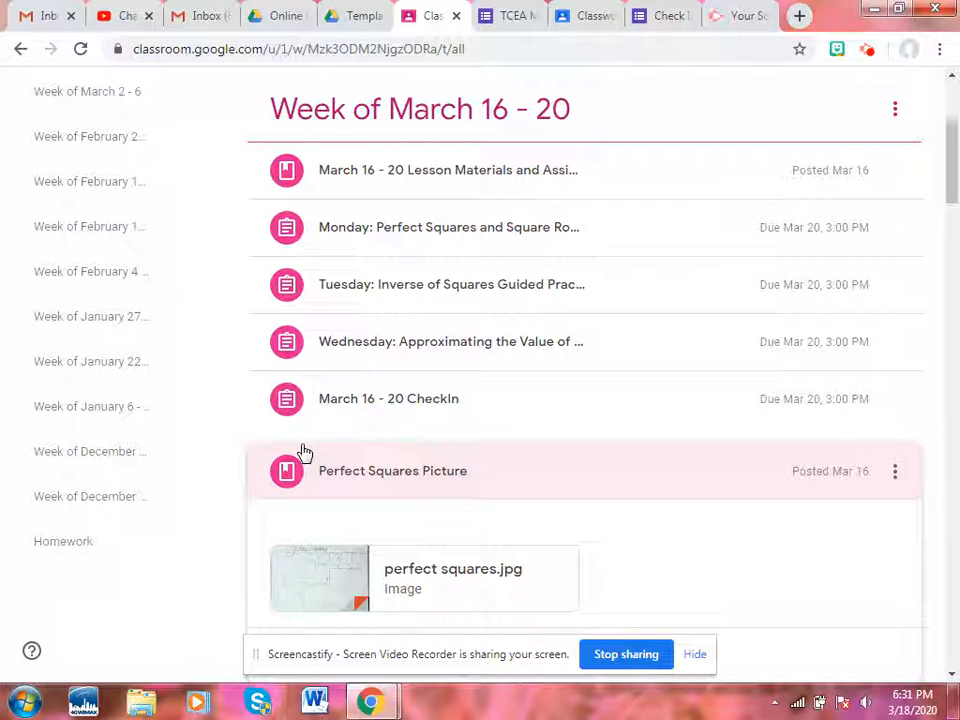
pyautogui.click(285, 471)
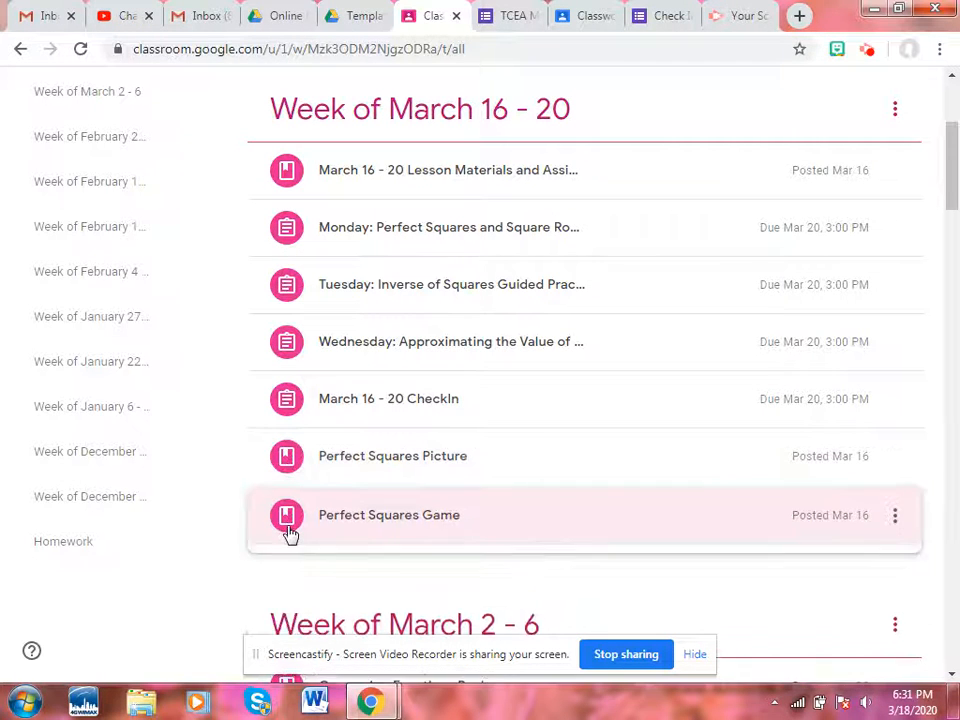
pyautogui.click(289, 533)
pyautogui.click(289, 533)
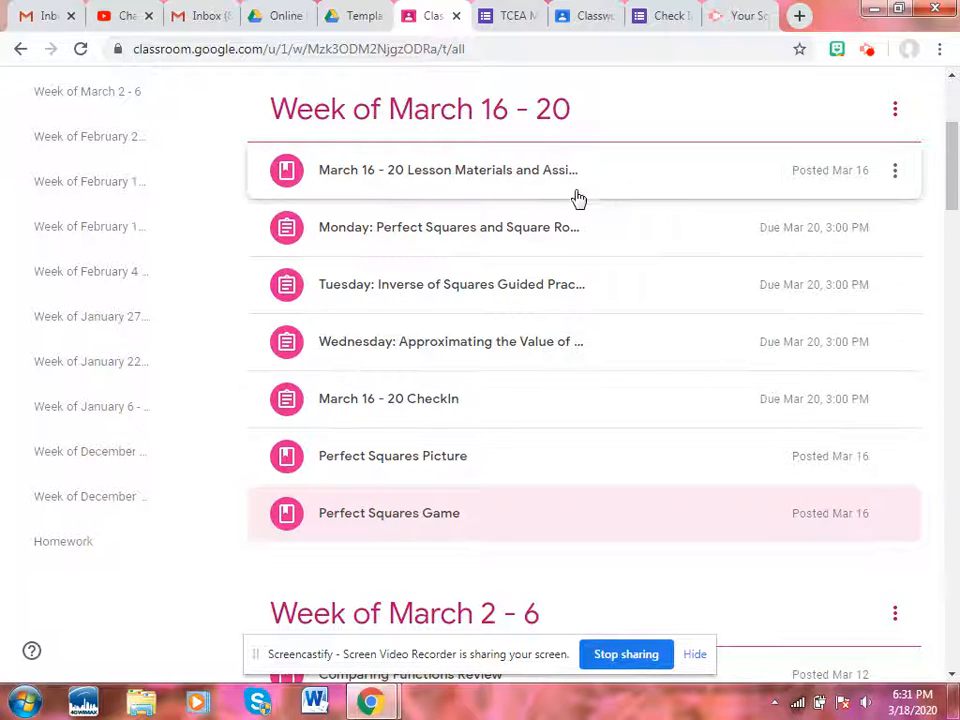
# Switch to the Check In Template form and review the name, class period and teacher questions in its first section
pyautogui.scroll(3, 683, 190)
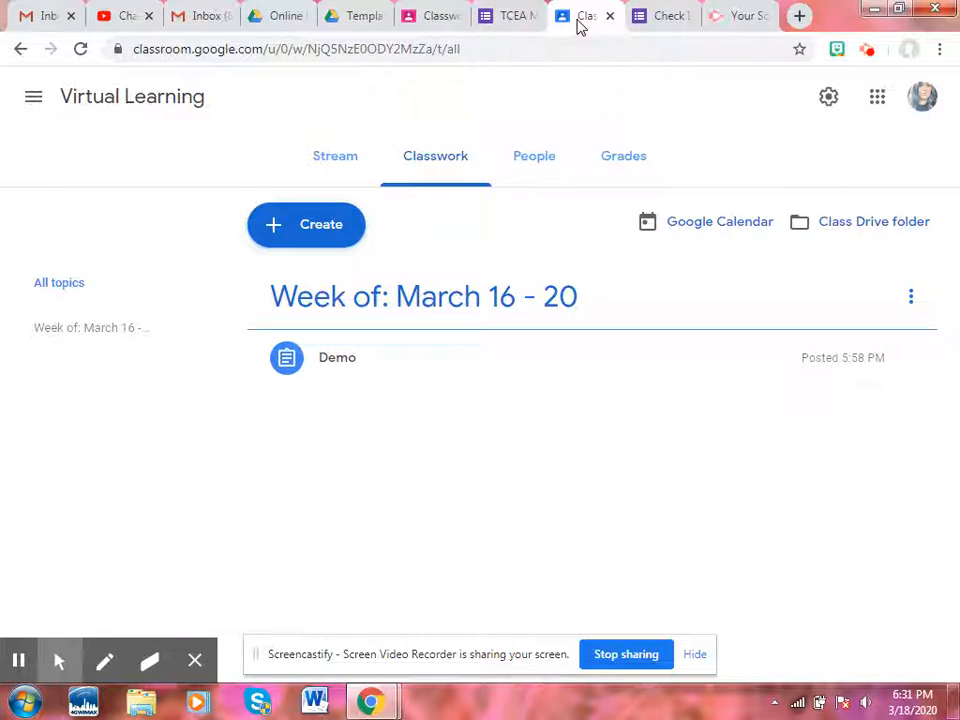
pyautogui.click(671, 16)
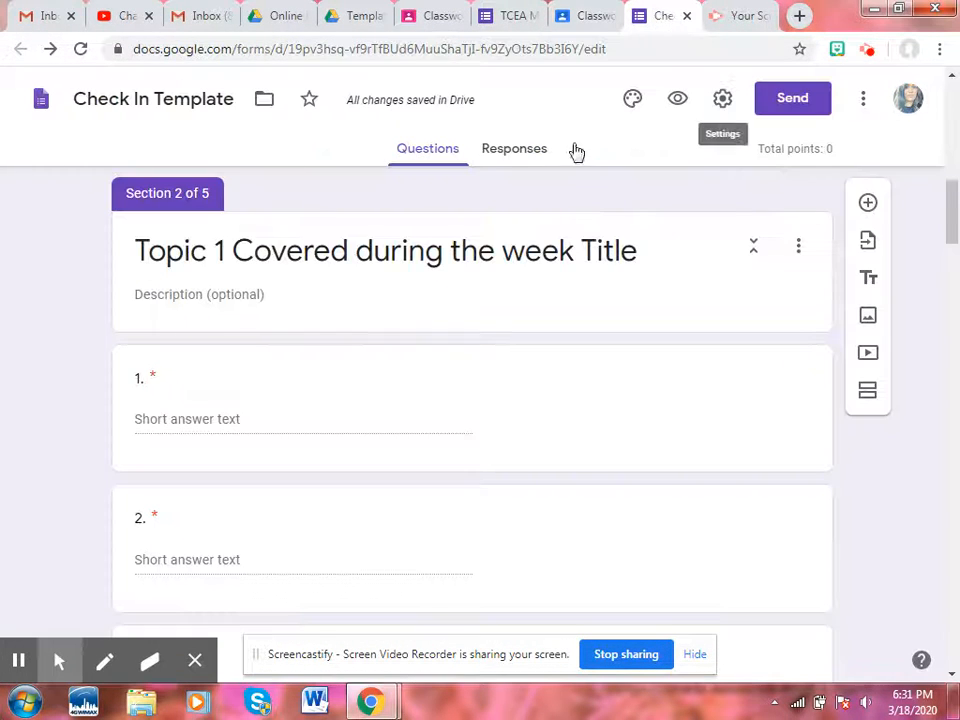
pyautogui.scroll(15, 365, 291)
pyautogui.click(407, 275)
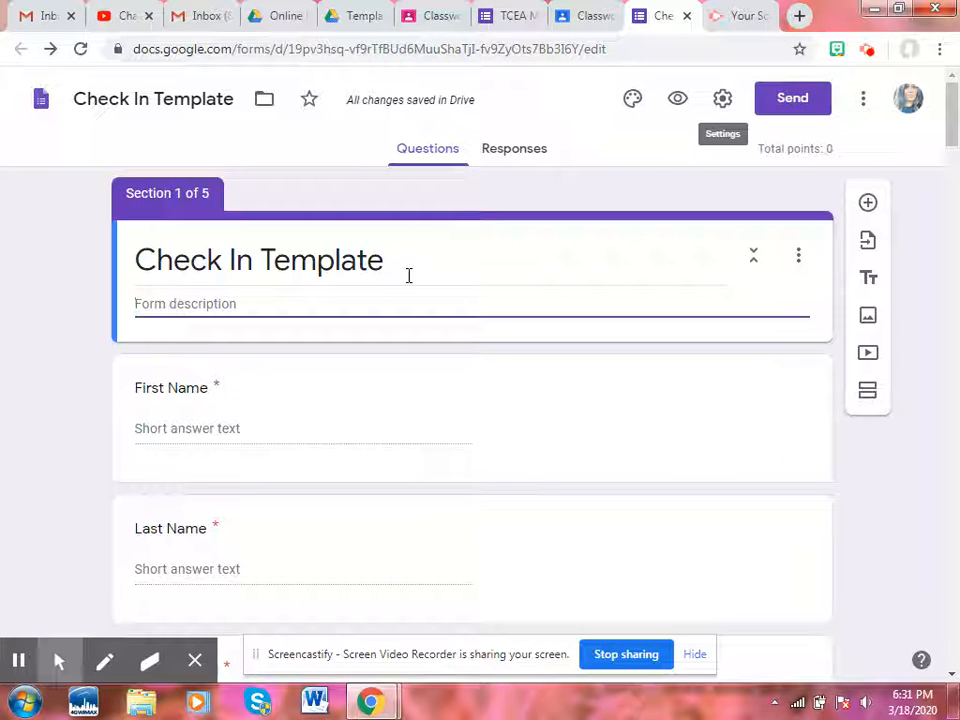
pyautogui.scroll(-5, 240, 304)
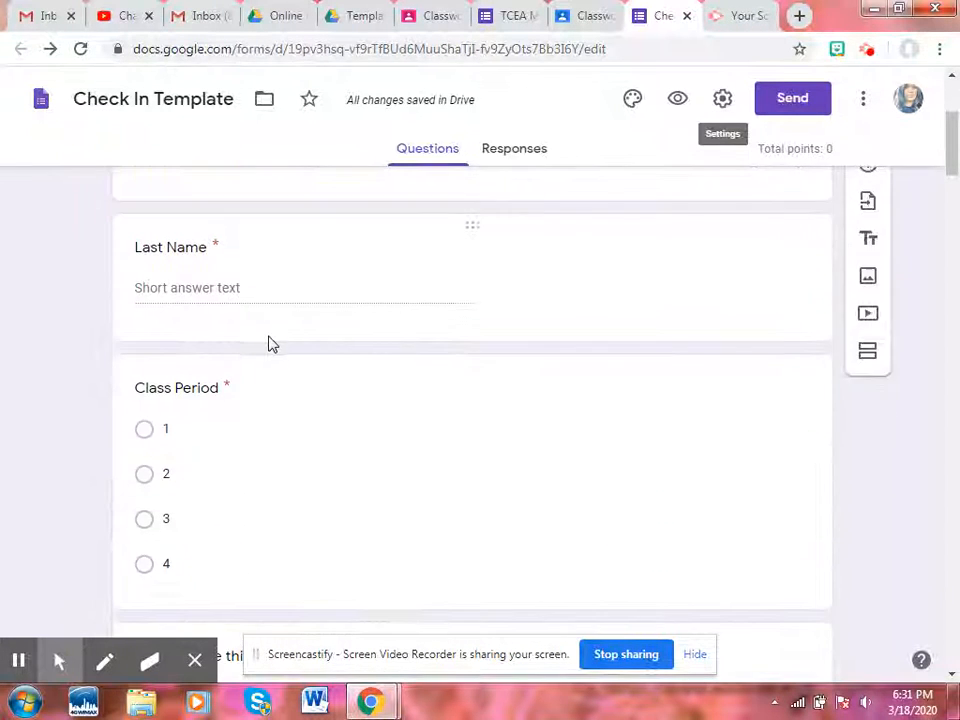
pyautogui.scroll(-2, 252, 365)
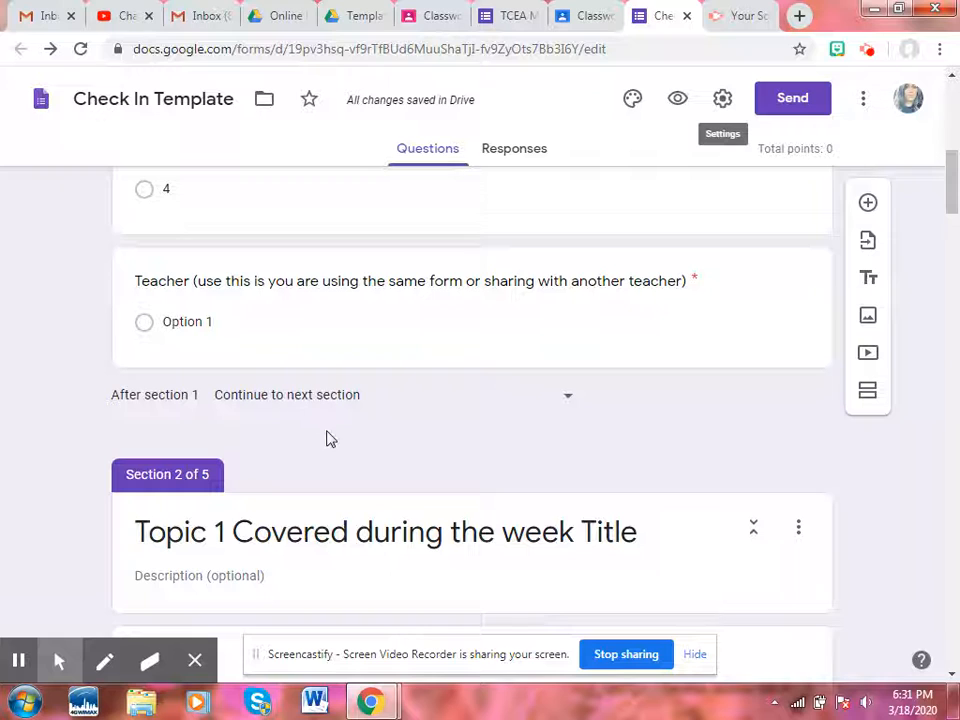
# Examine section 2 of the template, covering the topic title placeholder, the numbered questions and the 1 - 10 confidence scale
pyautogui.scroll(-3, 328, 438)
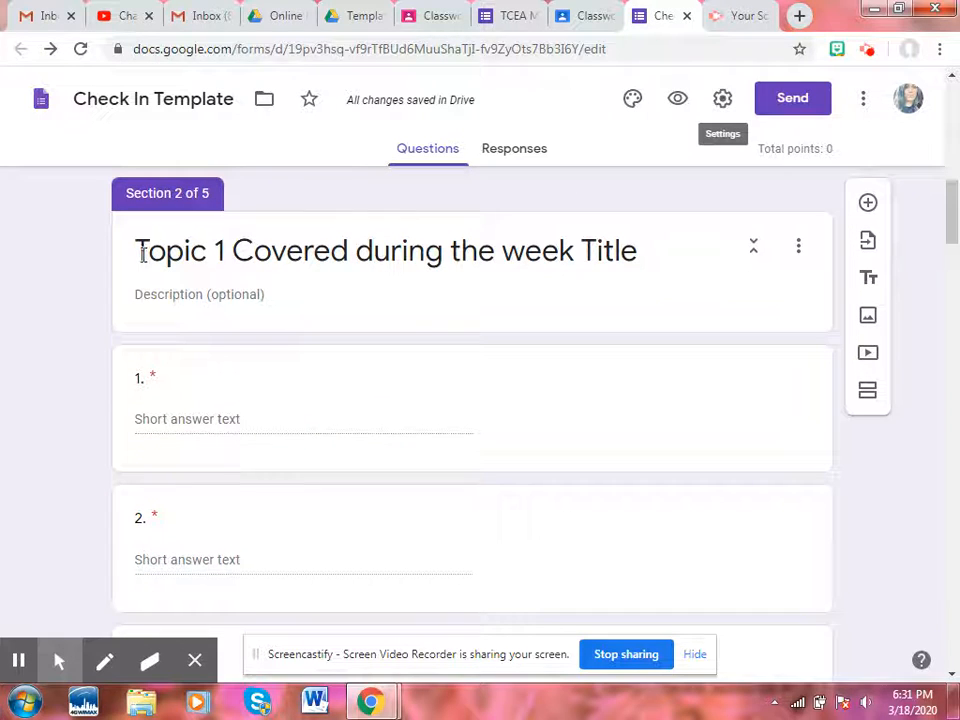
pyautogui.moveTo(163, 251); pyautogui.dragTo(660, 249)
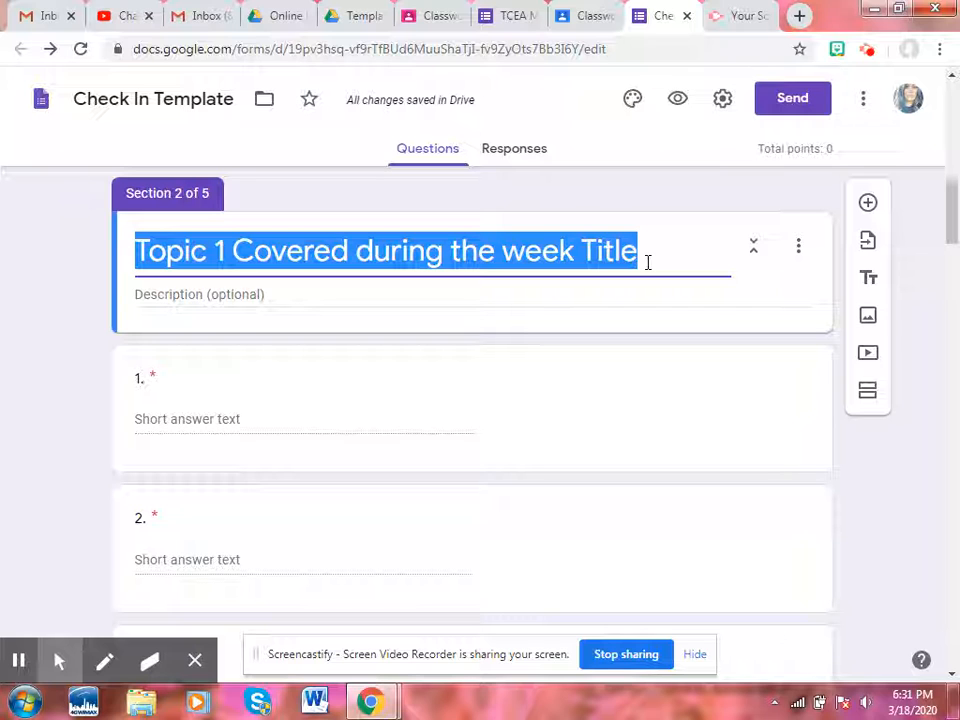
pyautogui.click(553, 199)
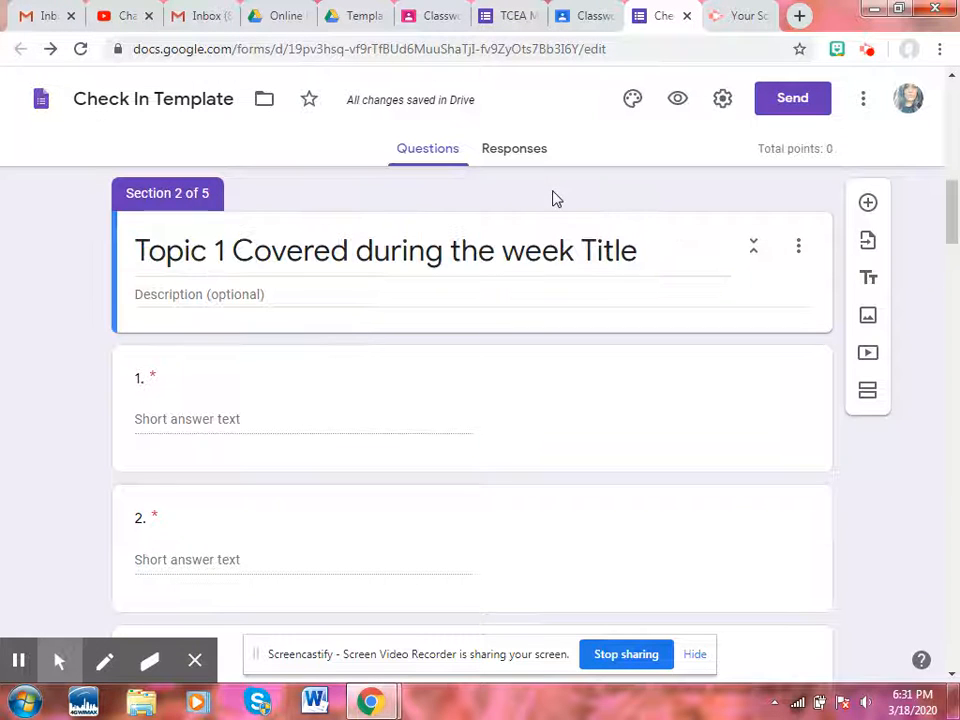
pyautogui.scroll(-4, 465, 485)
pyautogui.scroll(-1, 505, 420)
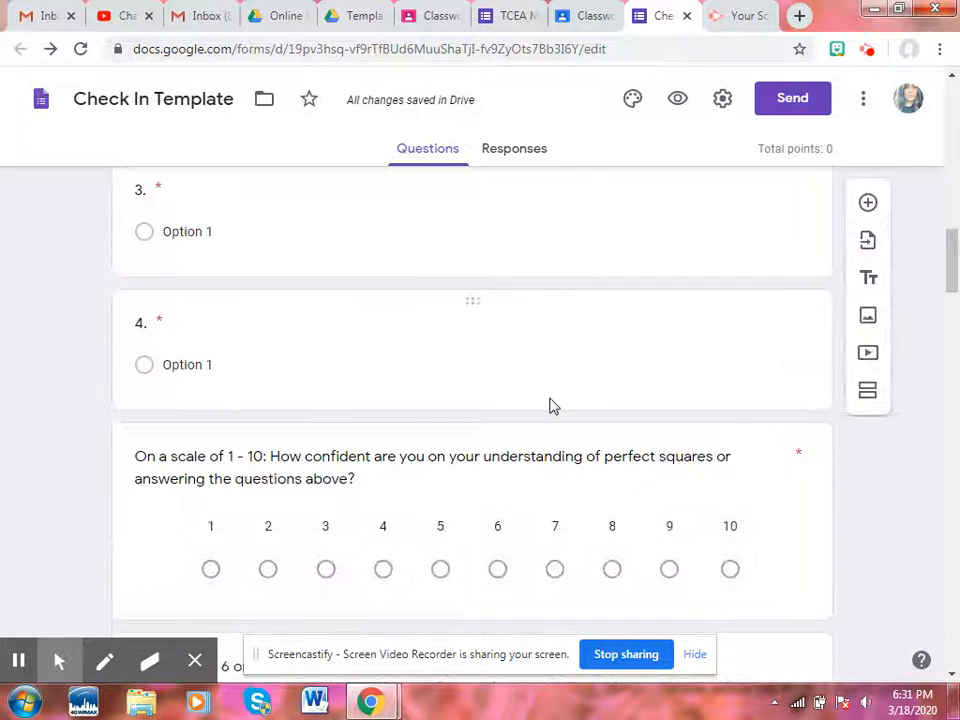
pyautogui.click(745, 372)
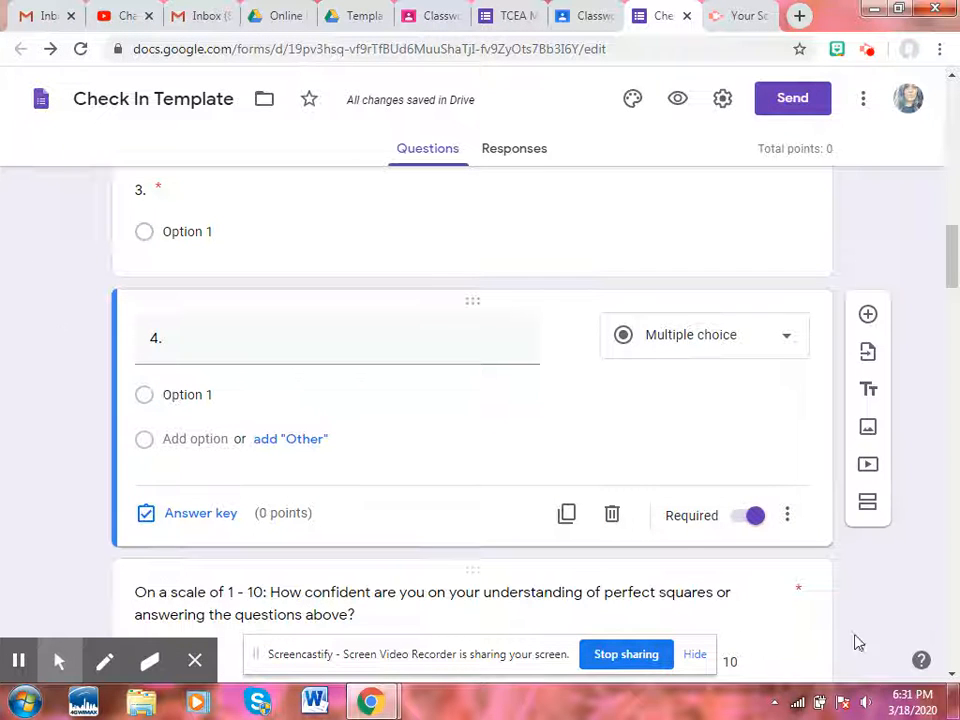
# Look through the template's remaining sections, including the repeated confidence scale, stuck-on and video conference questions
pyautogui.scroll(-3, 100, 465)
pyautogui.scroll(-12, 86, 476)
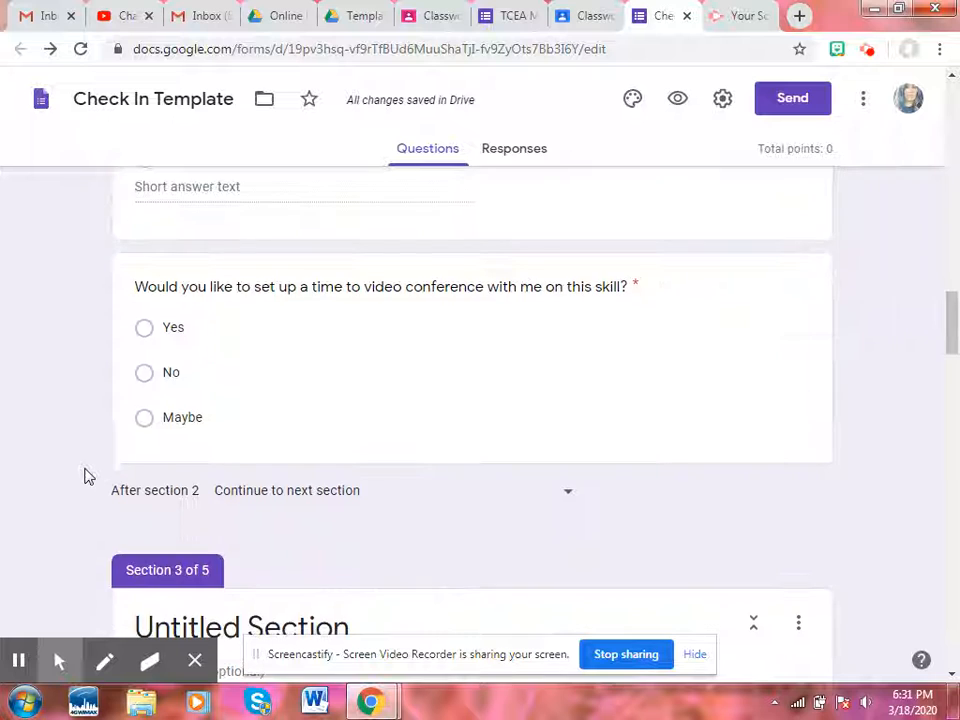
pyautogui.scroll(-12, 90, 465)
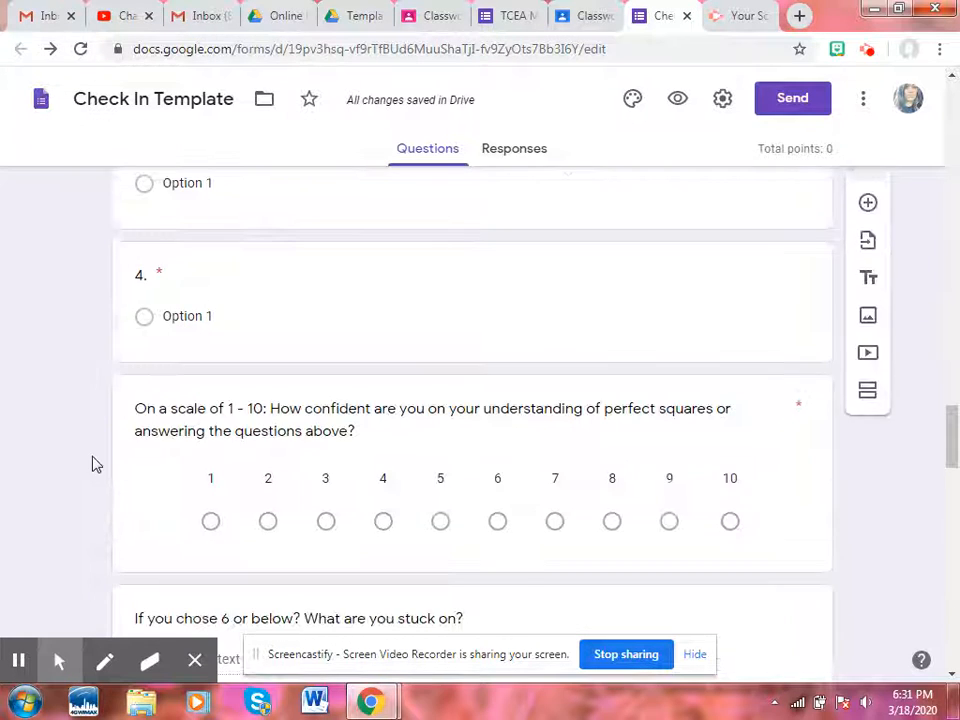
pyautogui.scroll(-6, 100, 452)
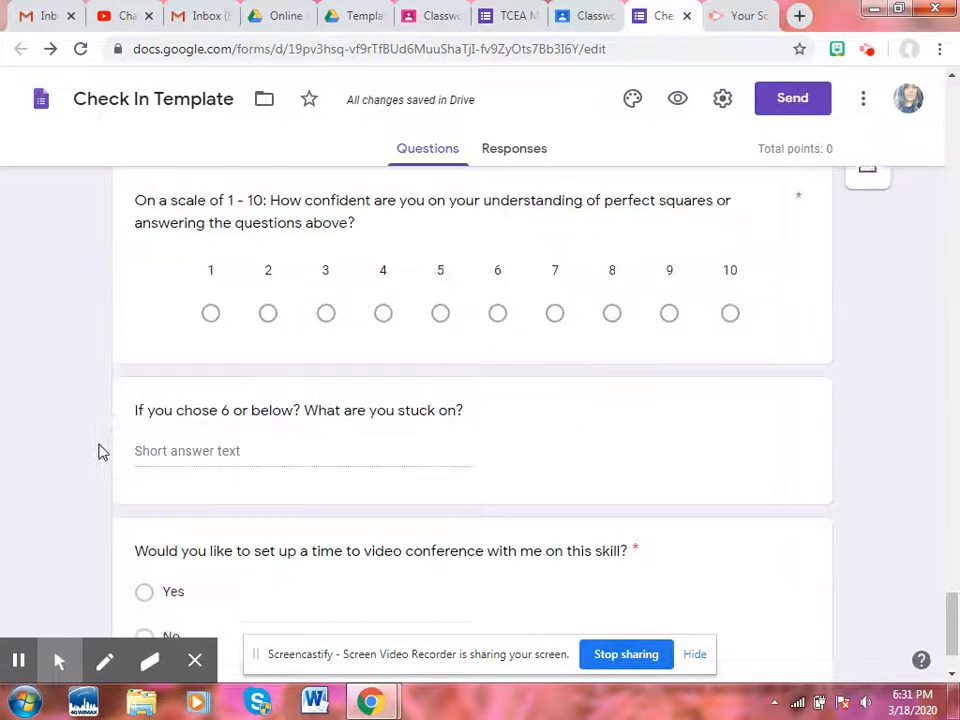
pyautogui.scroll(4, 98, 452)
pyautogui.scroll(-6, 98, 452)
pyautogui.scroll(20, 98, 452)
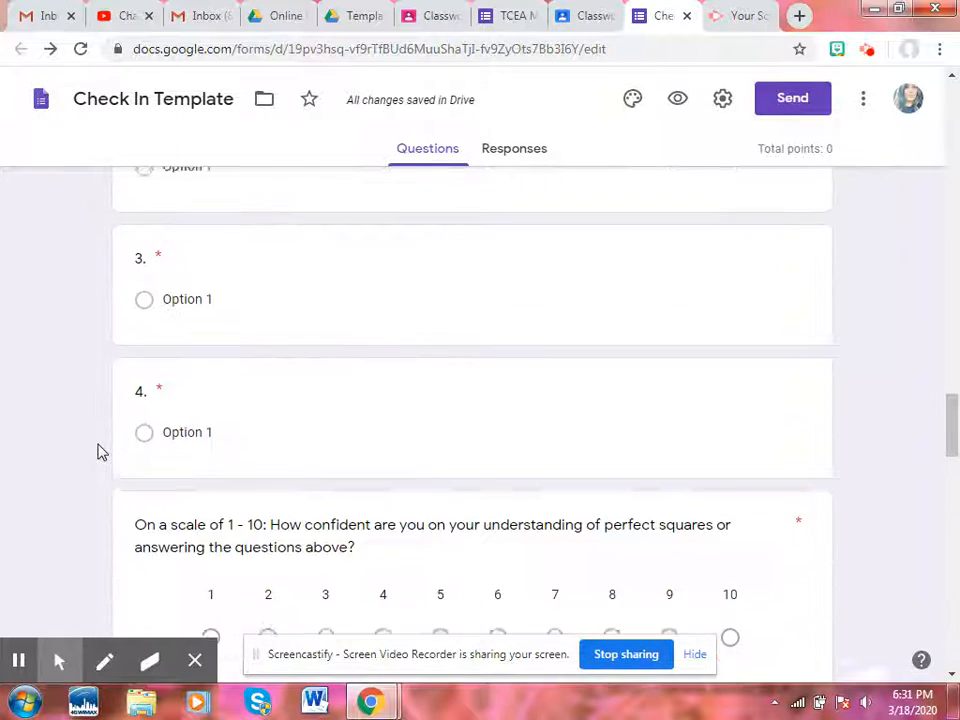